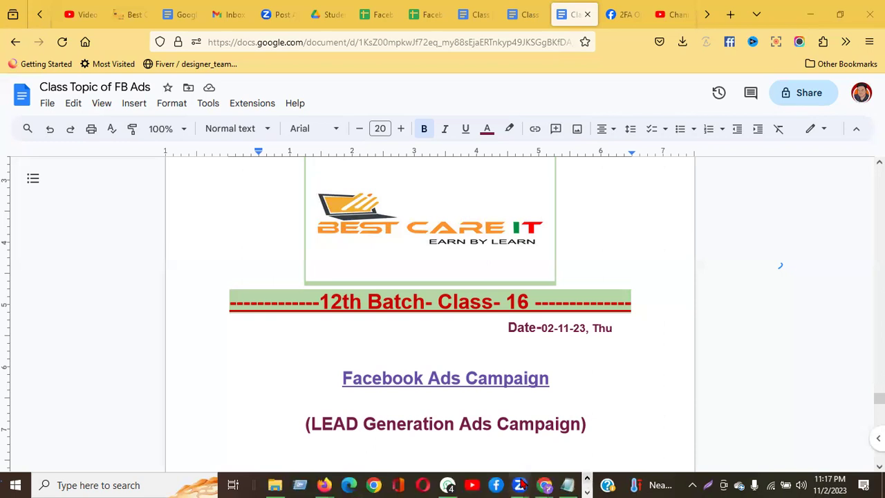
Step: Bring the 'Checkout - kb fashion' Chrome window to the front
{"action": "mouse_move", "coordinate": [545, 485]}
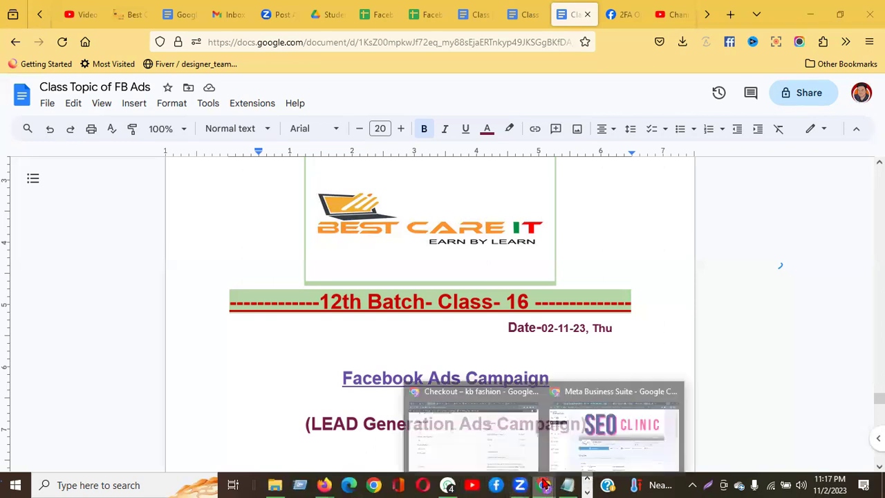
{"action": "left_click", "coordinate": [492, 462]}
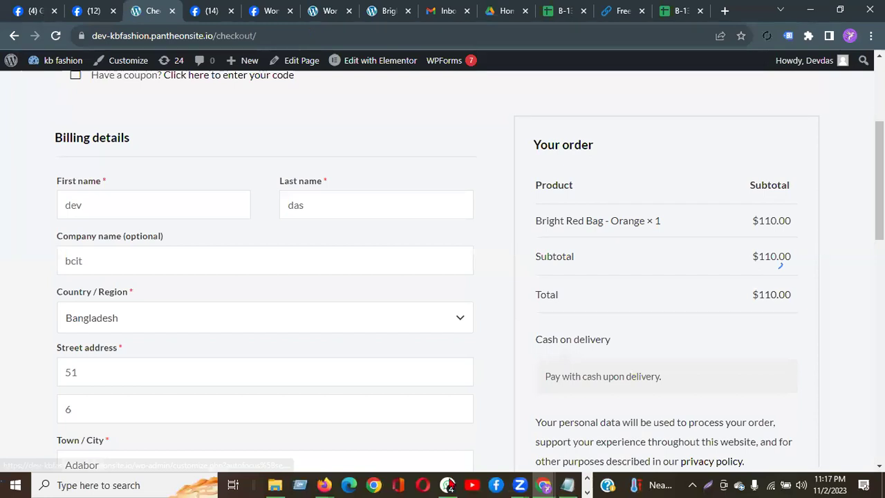
Step: Switch to the Meta Business Suite Chrome window for the SEO_Clinic page
{"action": "mouse_move", "coordinate": [546, 484]}
{"action": "left_click", "coordinate": [587, 450]}
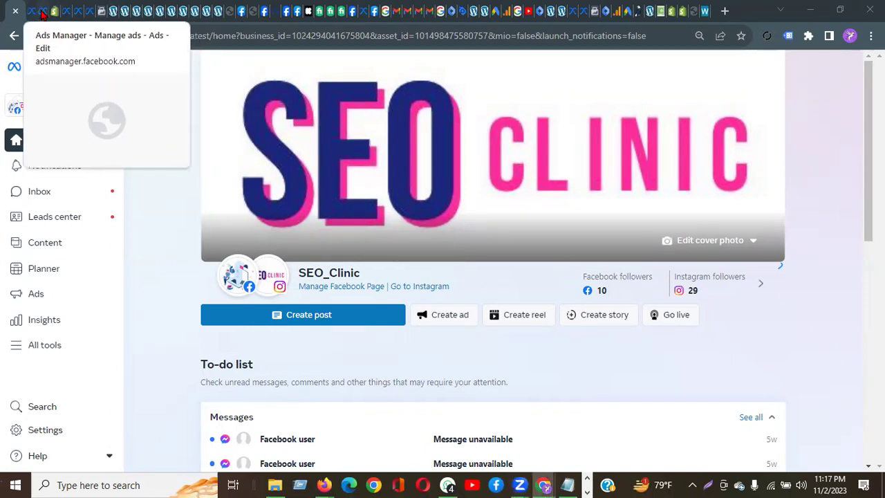
Step: Switch to the Ads Manager browser tab with the draft Men Sales Ad
{"action": "left_click", "coordinate": [41, 12]}
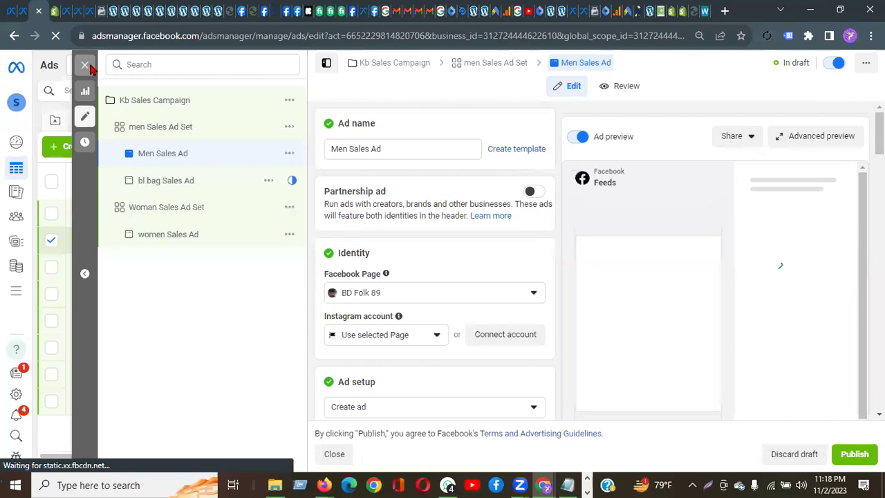
Step: Close the Men Sales Ad editor without publishing, and briefly check the ad account list
{"action": "left_click", "coordinate": [86, 65]}
{"action": "left_click", "coordinate": [466, 268]}
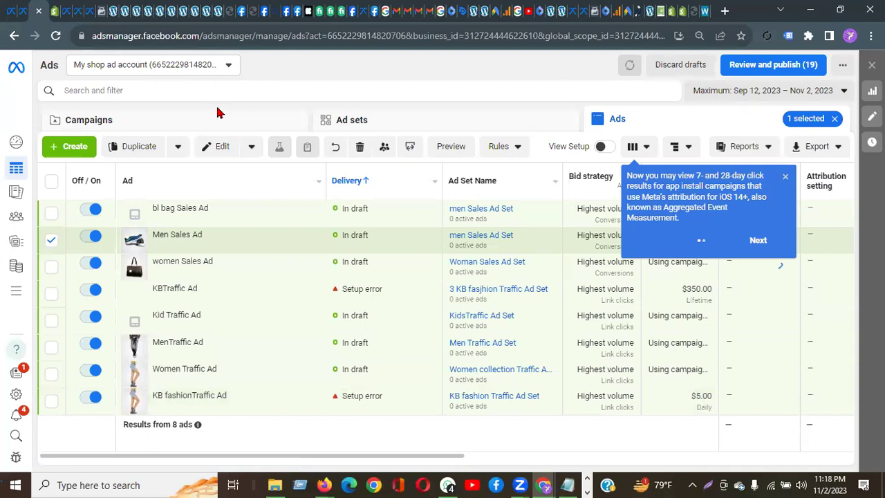
{"action": "left_click", "coordinate": [17, 102]}
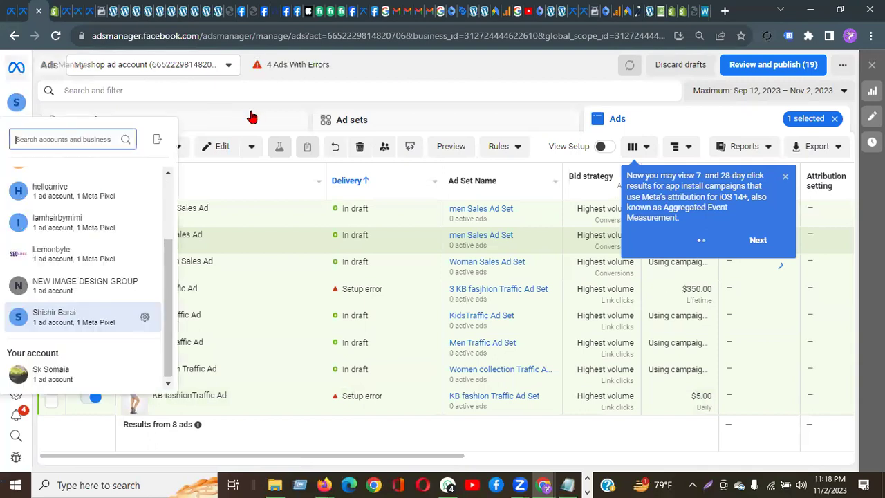
{"action": "left_click", "coordinate": [138, 86]}
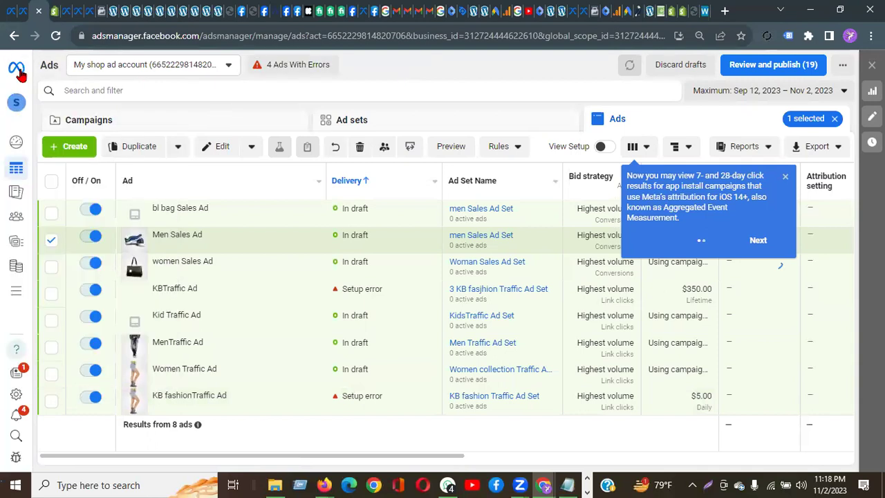
{"action": "left_click", "coordinate": [14, 398]}
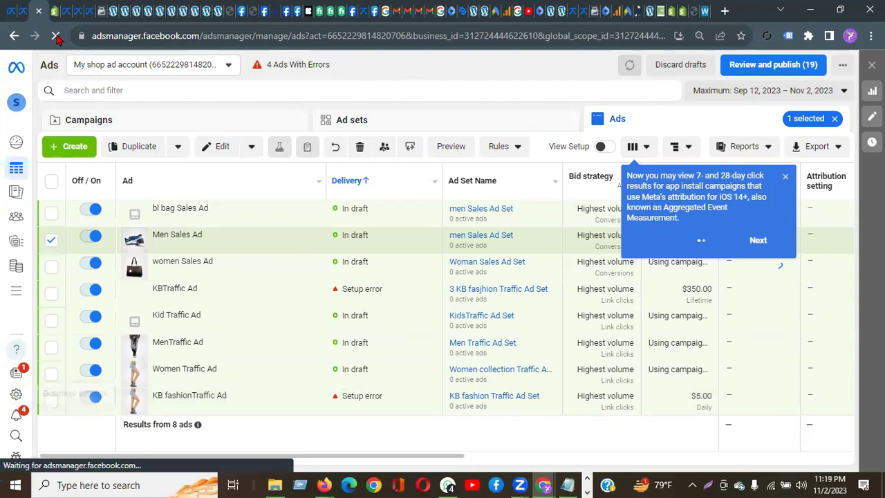
Step: Create a new campaign with the Leads objective and the manual leads campaign setup
{"action": "left_click", "coordinate": [77, 147]}
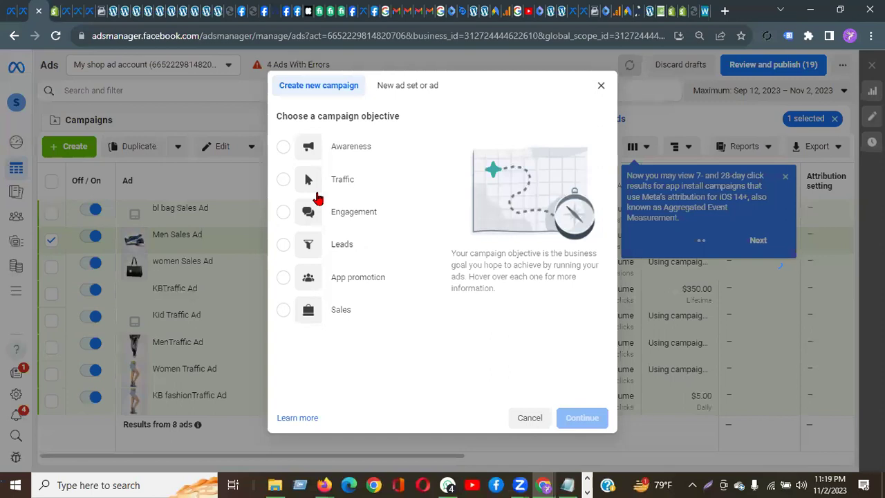
{"action": "mouse_move", "coordinate": [284, 247]}
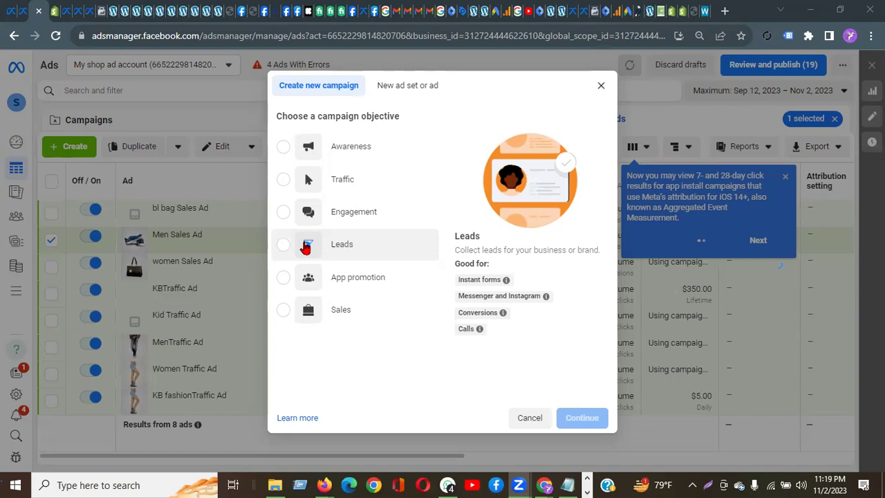
{"action": "left_click", "coordinate": [285, 247]}
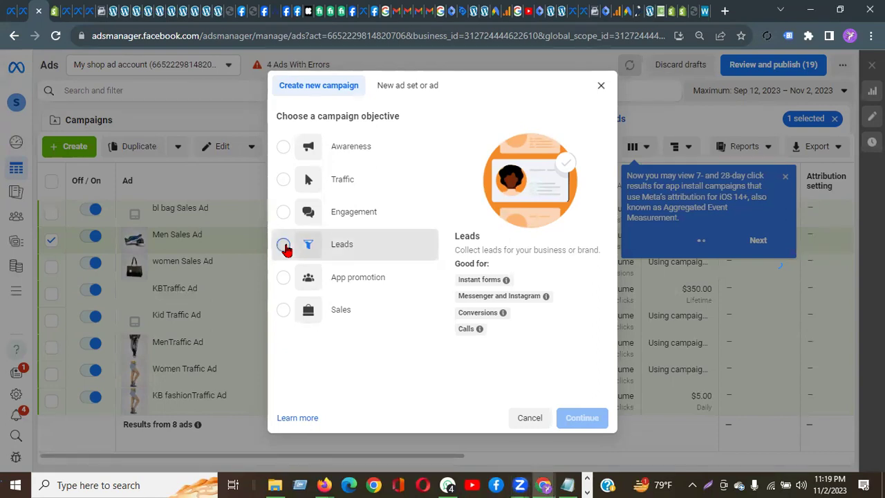
{"action": "left_click", "coordinate": [578, 434]}
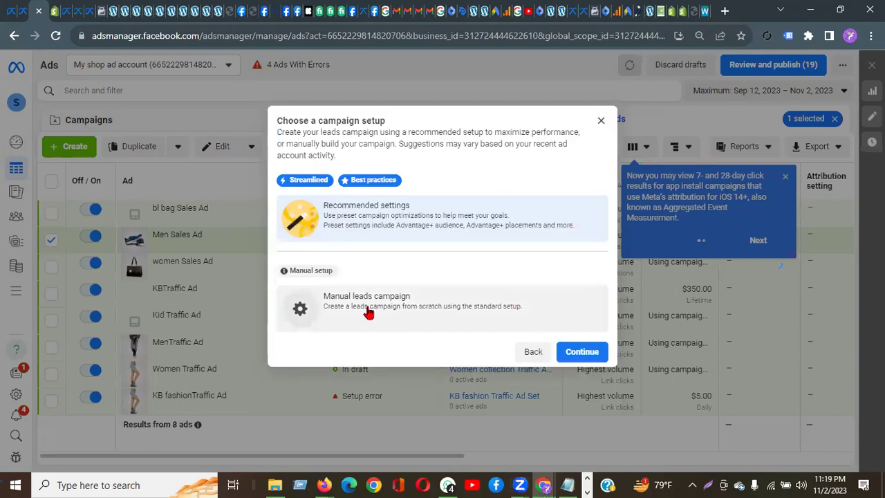
{"action": "left_click", "coordinate": [364, 312]}
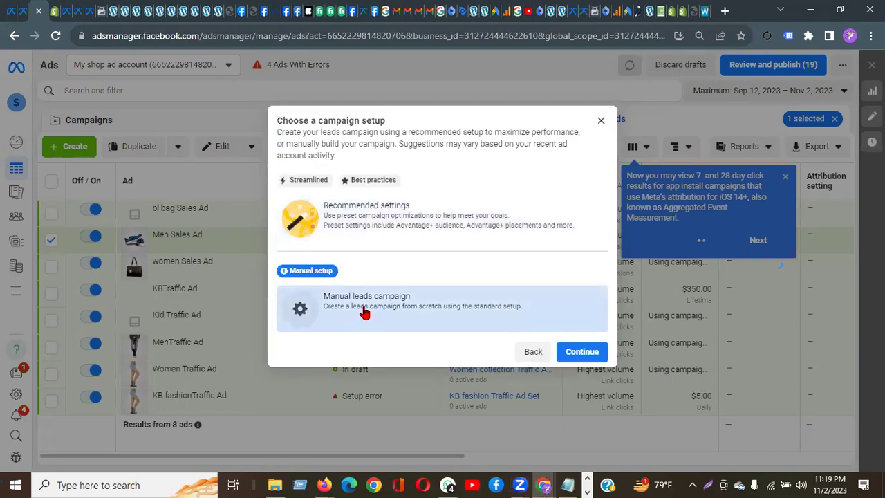
{"action": "left_click", "coordinate": [583, 352]}
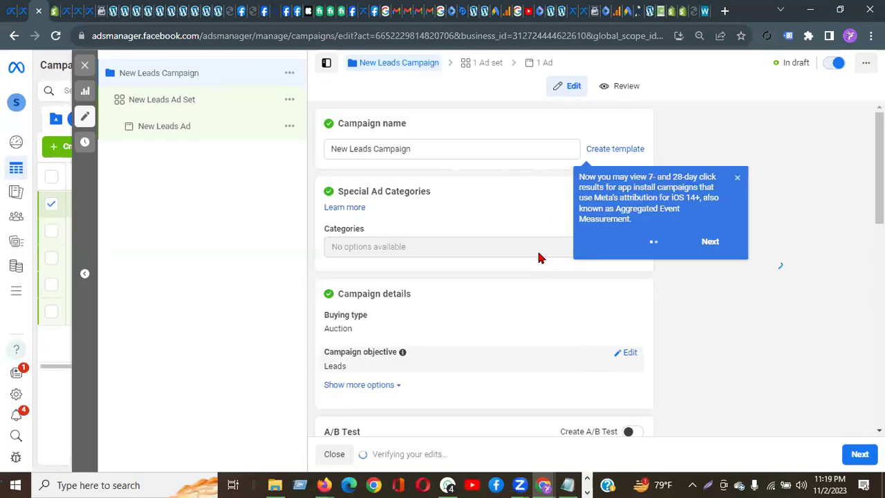
Step: Rename the campaign to 'BCIT Leads Campaign' and move on to its ad set
{"action": "double_click", "coordinate": [346, 148]}
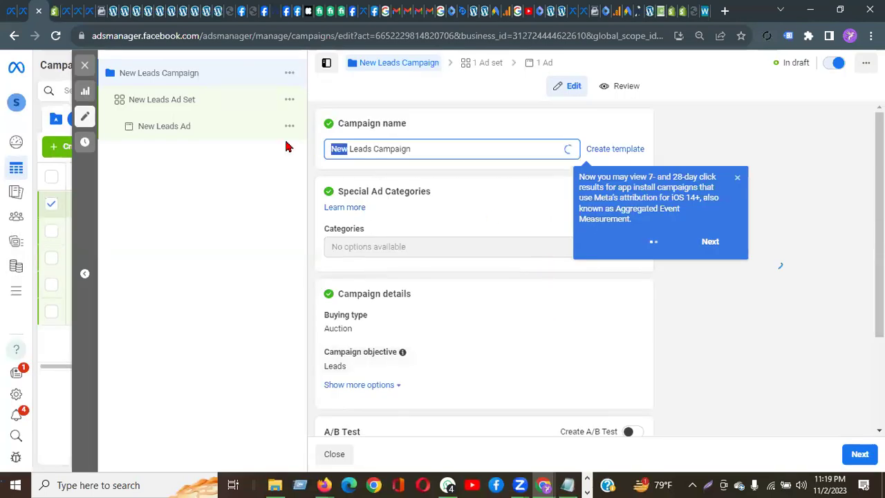
{"action": "type", "text": "BCIT"}
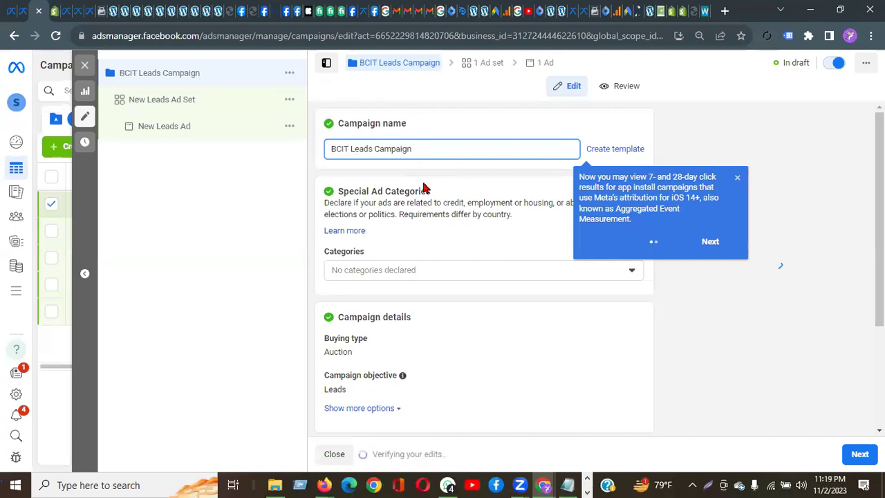
{"action": "left_click", "coordinate": [710, 243]}
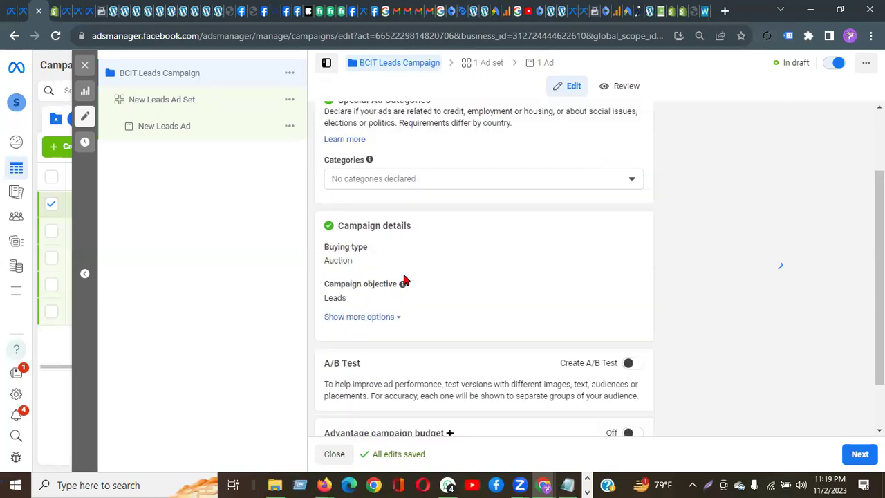
{"action": "scroll", "coordinate": [405, 278], "scroll_direction": "down", "scroll_amount": 2}
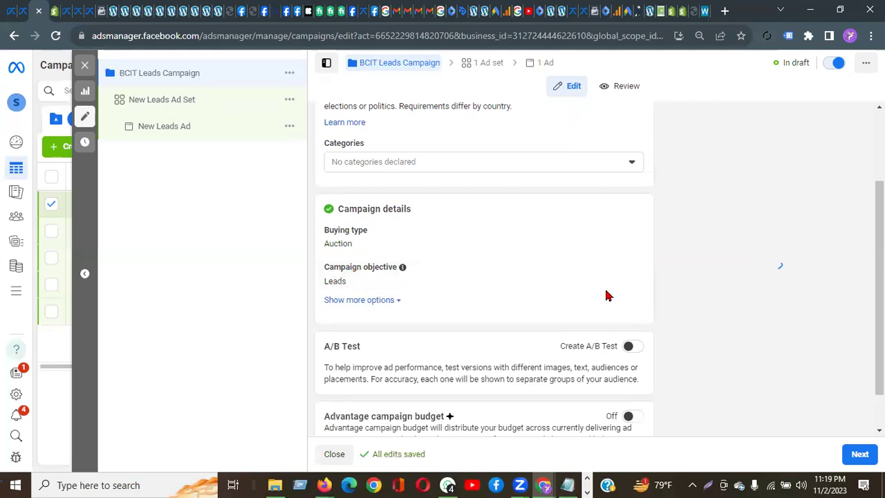
{"action": "scroll", "coordinate": [607, 293], "scroll_direction": "down", "scroll_amount": 1}
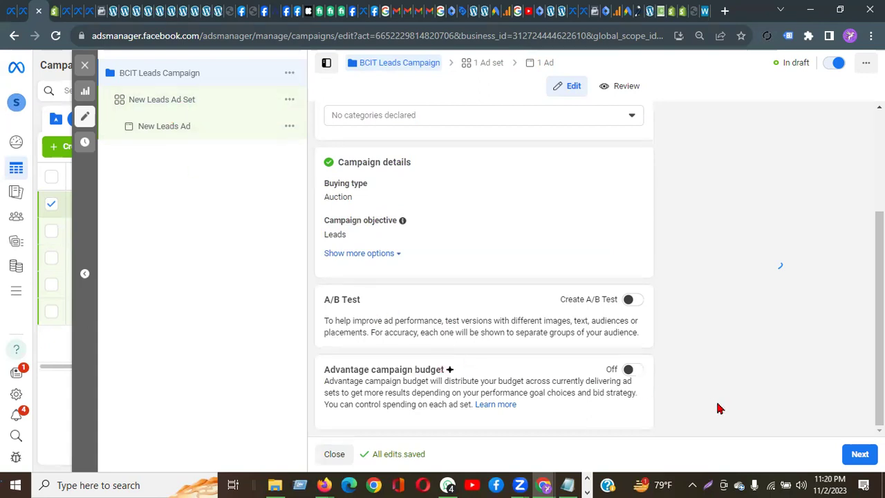
{"action": "left_click", "coordinate": [861, 460]}
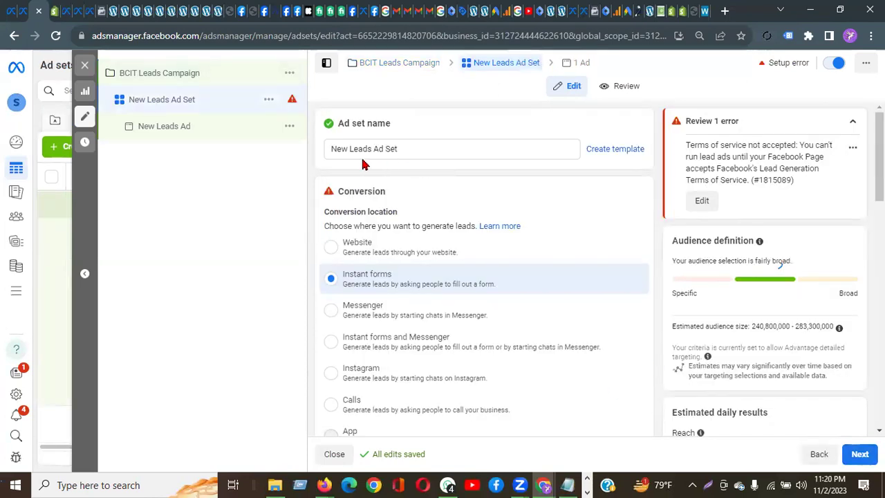
Step: Rename the ad set to 'BCIT Leads Ad Set', keeping Instant forms as conversion location
{"action": "double_click", "coordinate": [340, 149]}
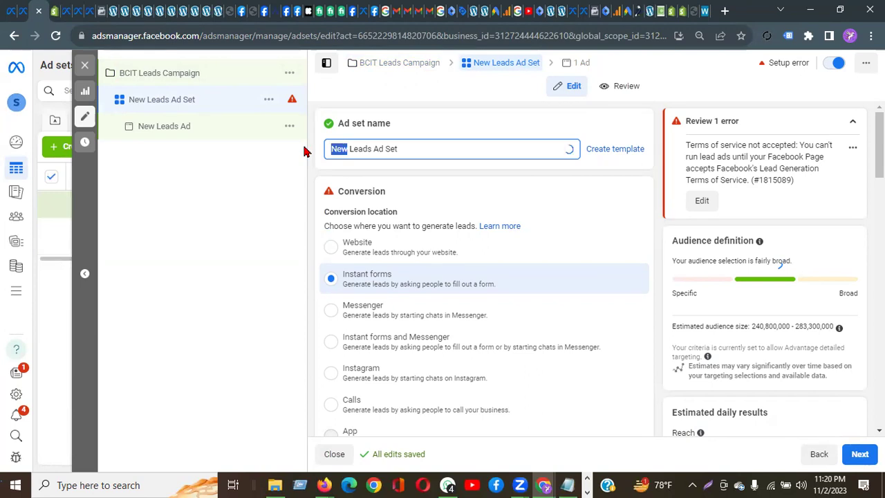
{"action": "type", "text": "BCIT"}
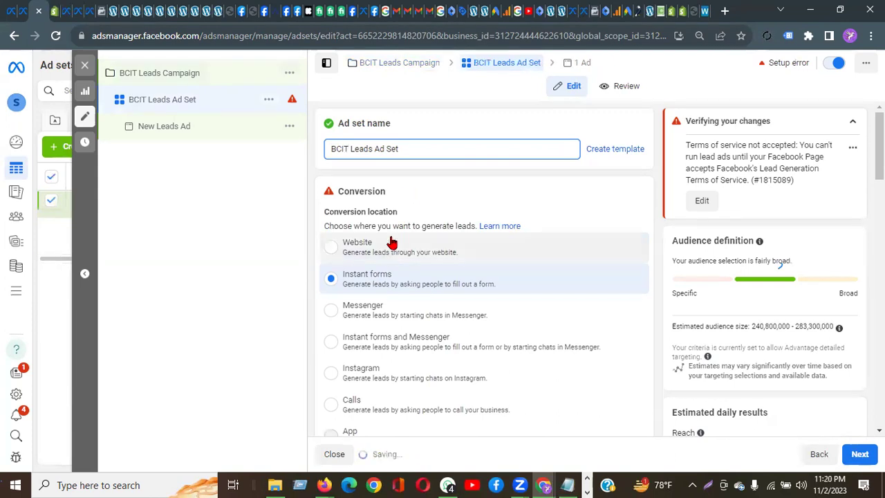
{"action": "left_click_drag", "start_coordinate": [354, 192], "coordinate": [376, 193]}
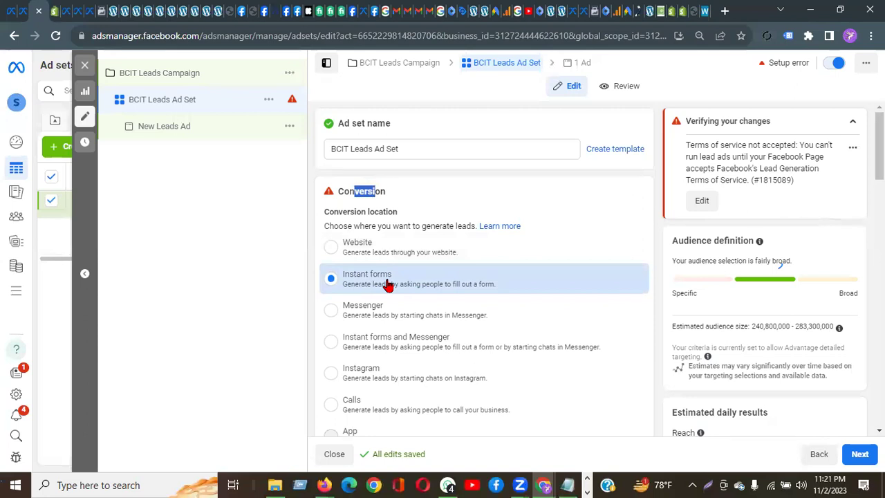
{"action": "scroll", "coordinate": [387, 285], "scroll_direction": "down", "scroll_amount": 3}
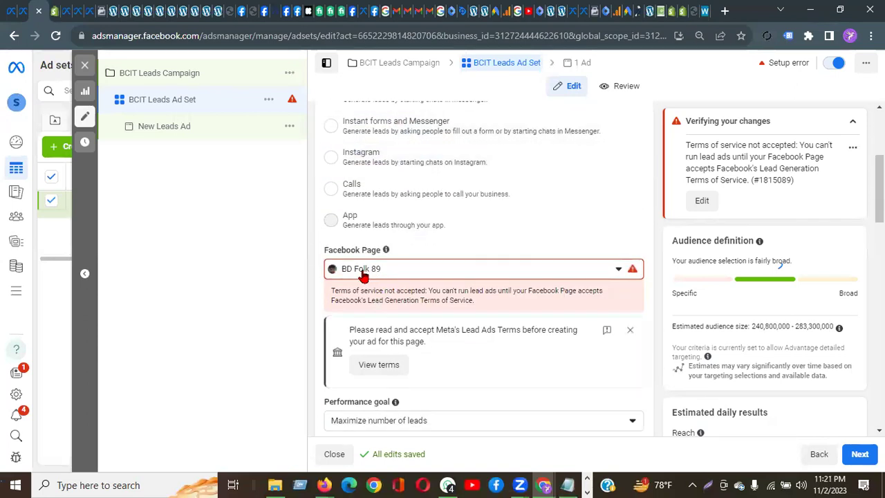
Step: Keep BD Folk 89 as the Facebook Page and open Meta's Lead Ad Terms from the warning
{"action": "left_click", "coordinate": [405, 273]}
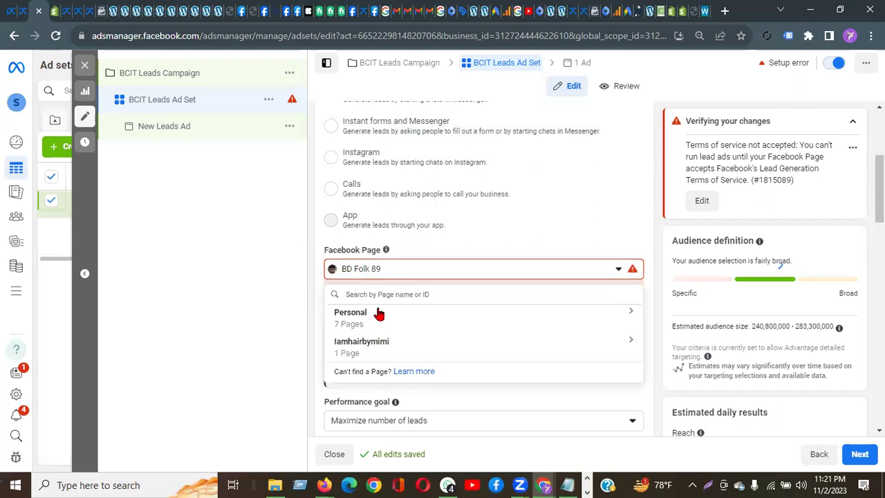
{"action": "left_click", "coordinate": [394, 269]}
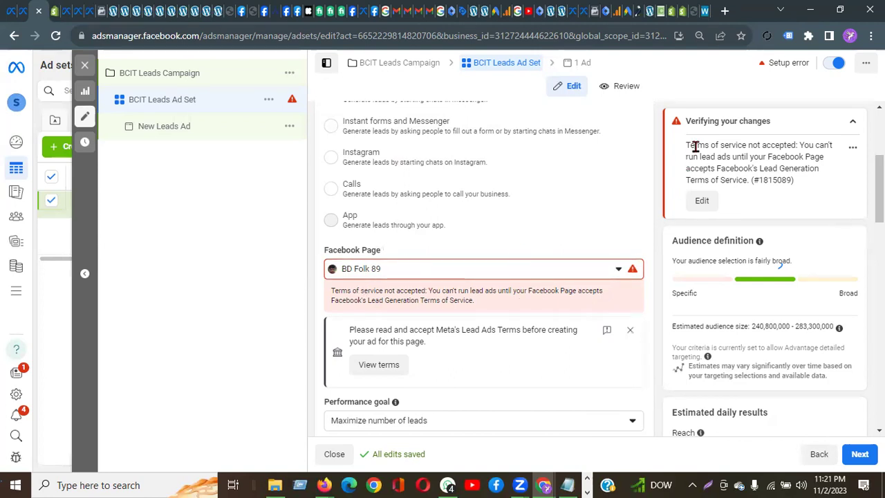
{"action": "left_click_drag", "start_coordinate": [797, 147], "coordinate": [684, 146]}
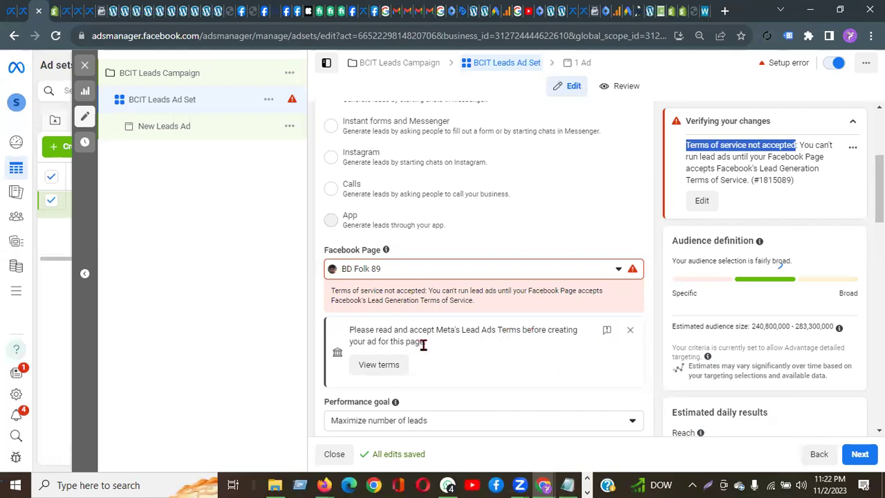
{"action": "left_click_drag", "start_coordinate": [424, 344], "coordinate": [382, 342]}
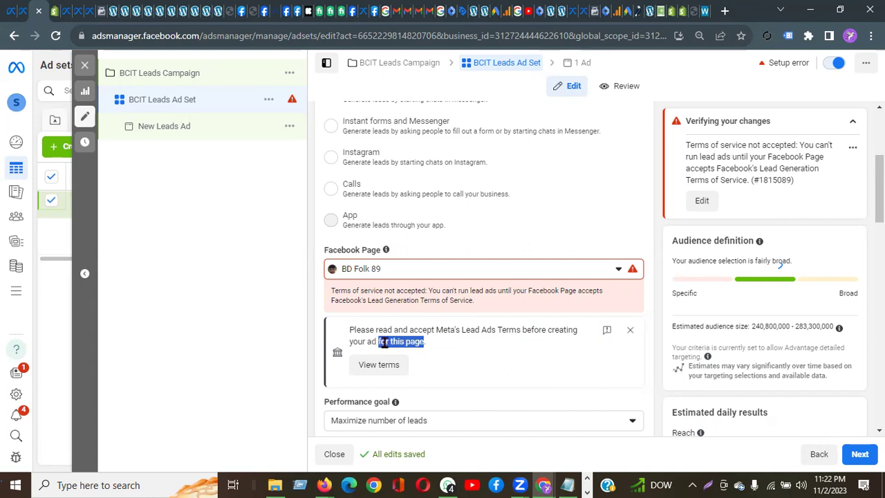
{"action": "left_click_drag", "start_coordinate": [580, 330], "coordinate": [533, 330]}
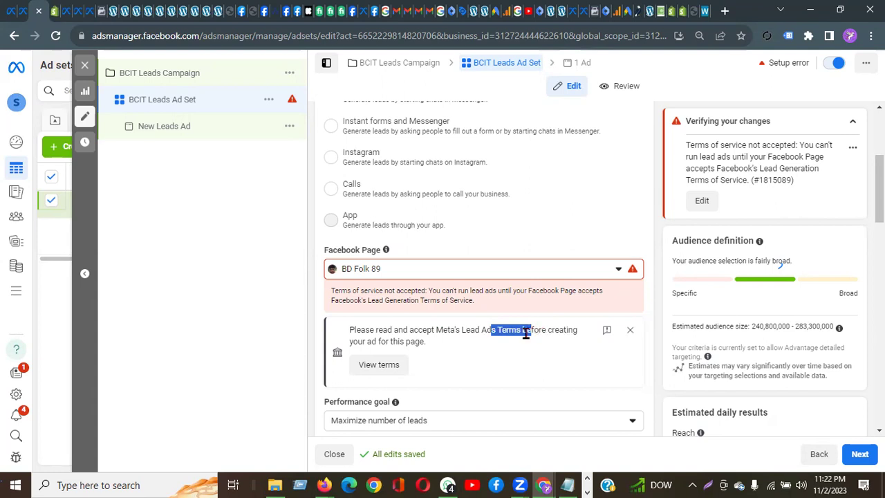
{"action": "left_click_drag", "start_coordinate": [404, 332], "coordinate": [448, 330]}
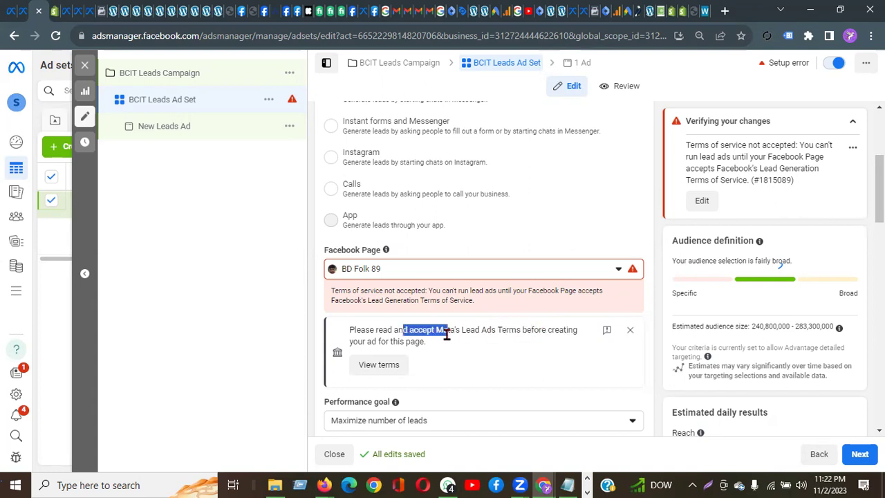
{"action": "left_click", "coordinate": [390, 368]}
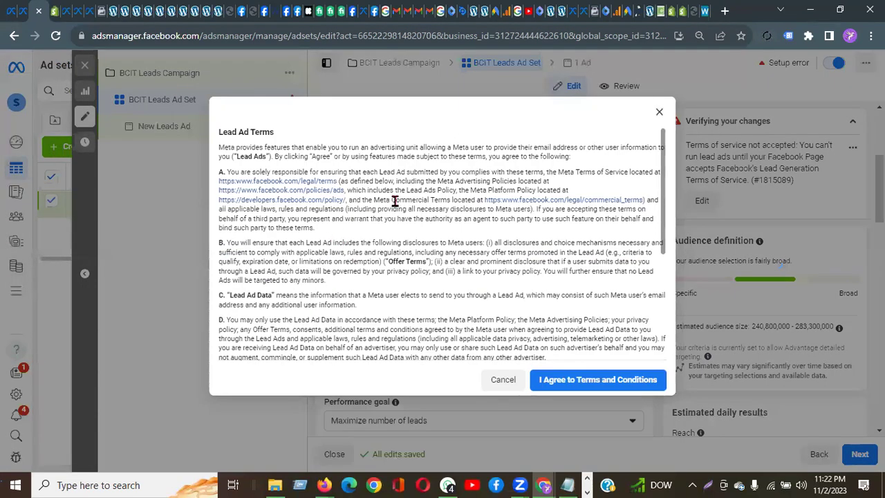
Step: Review and agree to Meta's Lead Ad Terms for the BD Folk 89 page
{"action": "scroll", "coordinate": [382, 243], "scroll_direction": "down", "scroll_amount": 3}
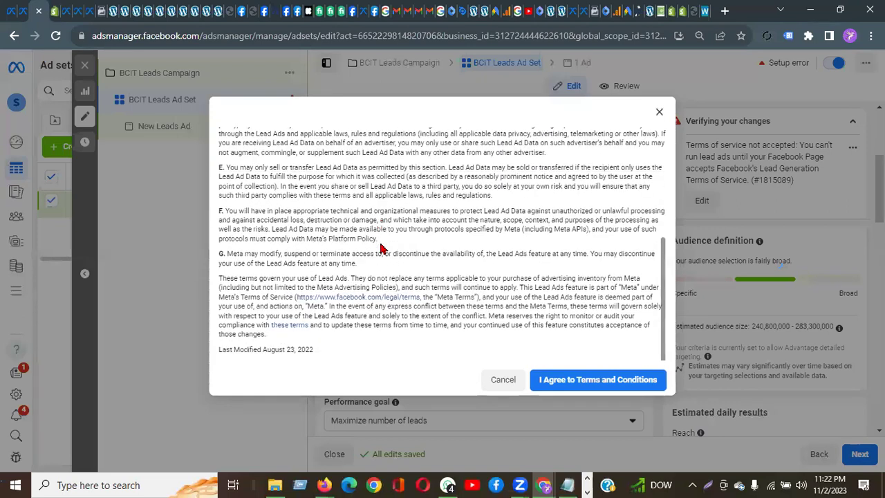
{"action": "scroll", "coordinate": [380, 248], "scroll_direction": "up", "scroll_amount": 5}
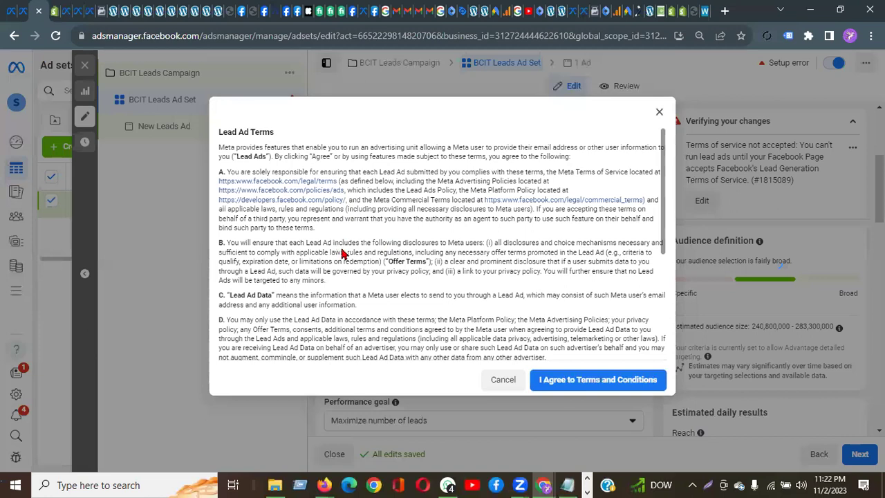
{"action": "left_click", "coordinate": [624, 382]}
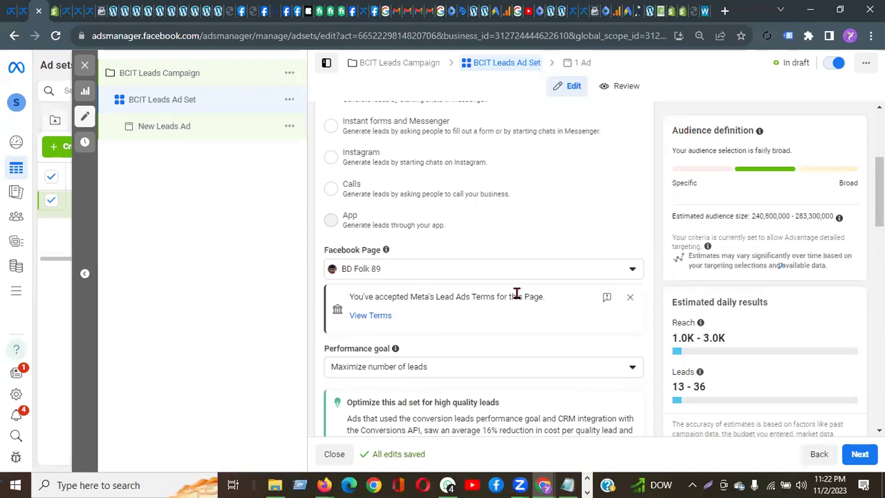
Step: Set the ad set's daily budget to $20.00
{"action": "scroll", "coordinate": [517, 296], "scroll_direction": "down", "scroll_amount": 5}
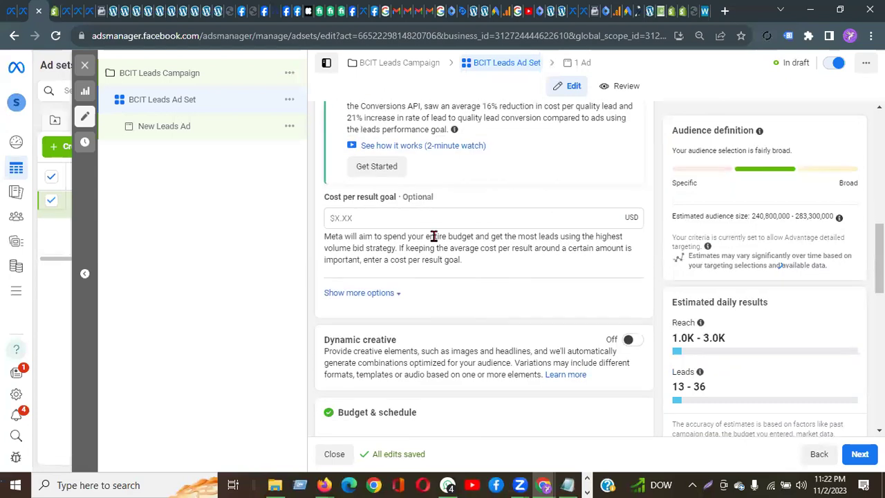
{"action": "scroll", "coordinate": [483, 274], "scroll_direction": "down", "scroll_amount": 3}
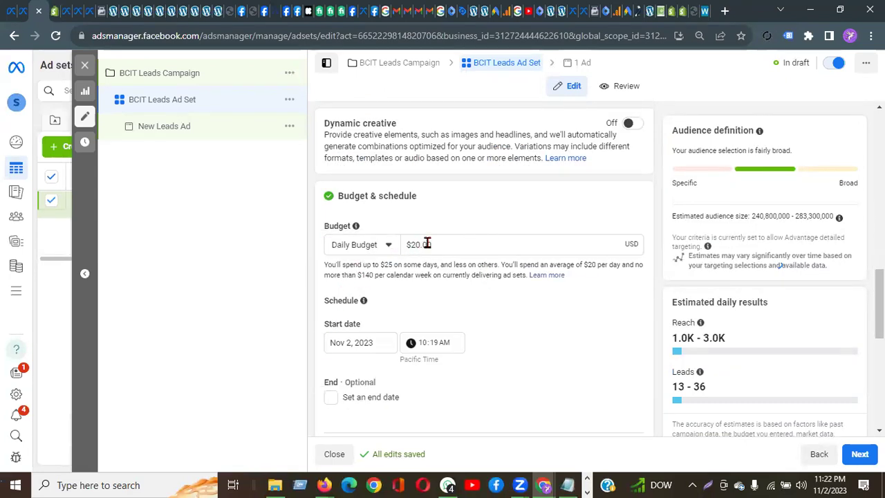
{"action": "left_click_drag", "start_coordinate": [443, 241], "coordinate": [411, 242]}
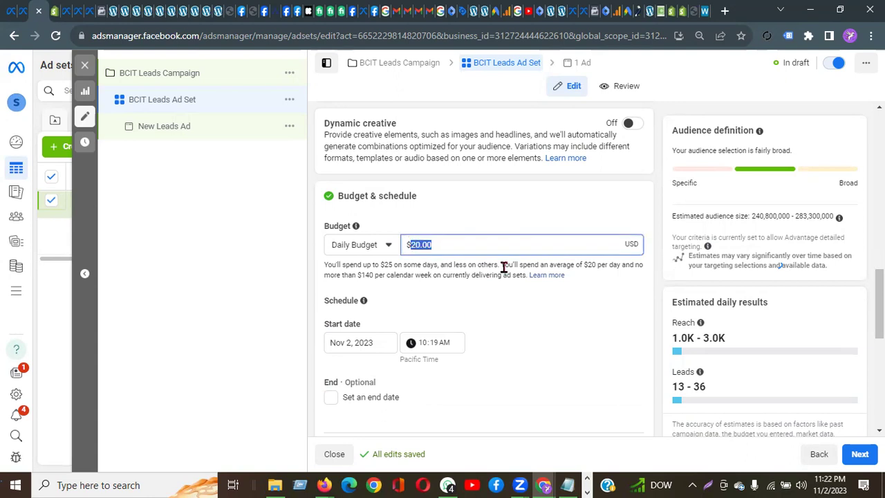
{"action": "type", "text": "10"}
{"action": "left_click", "coordinate": [520, 268]}
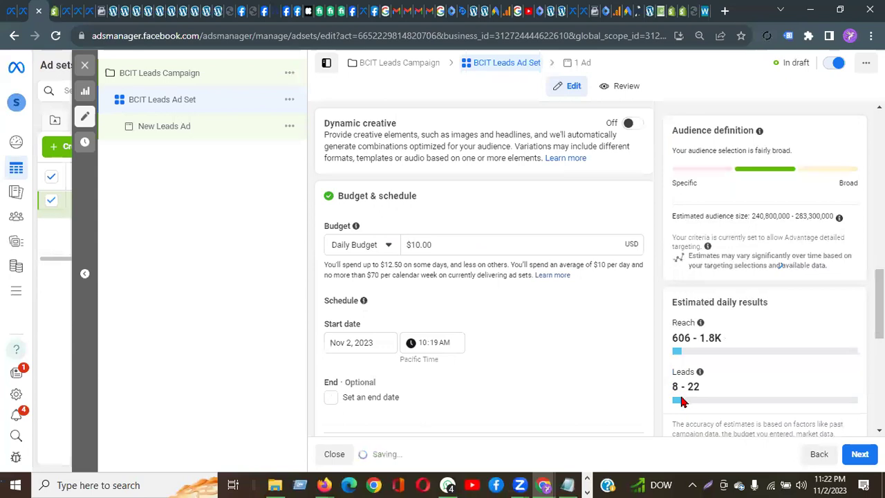
{"action": "triple_click", "coordinate": [419, 245]}
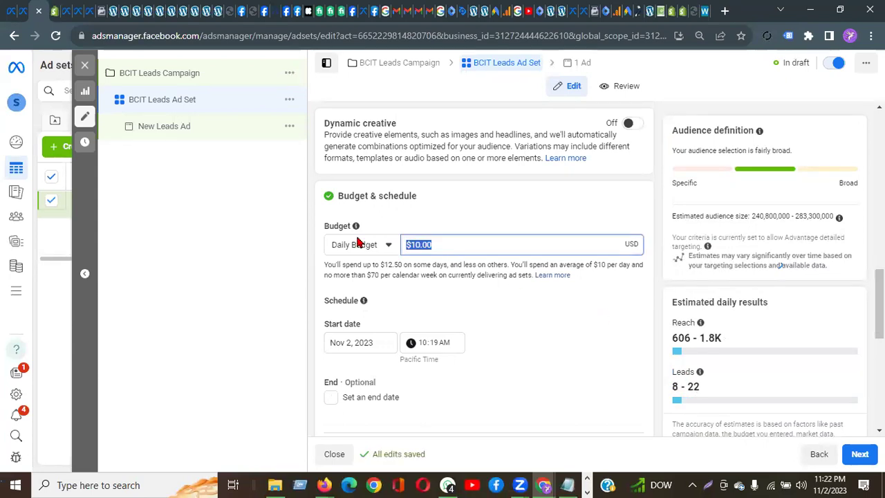
{"action": "type", "text": "20"}
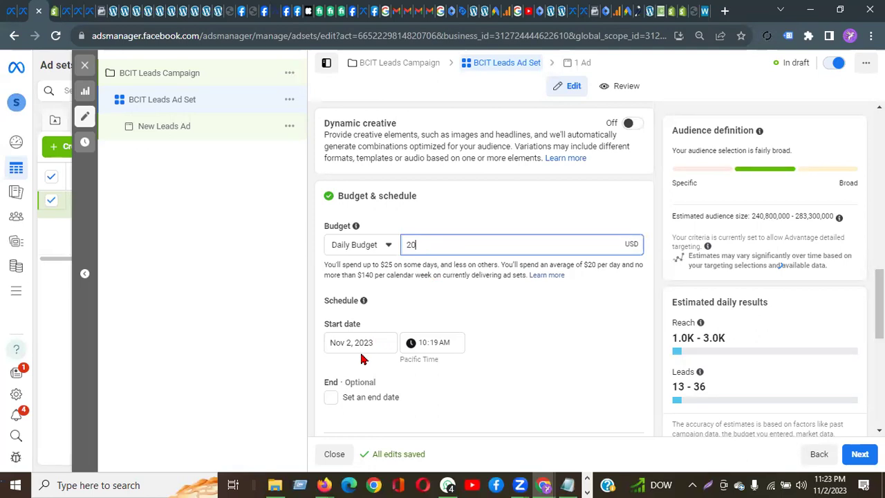
{"action": "left_click", "coordinate": [331, 399]}
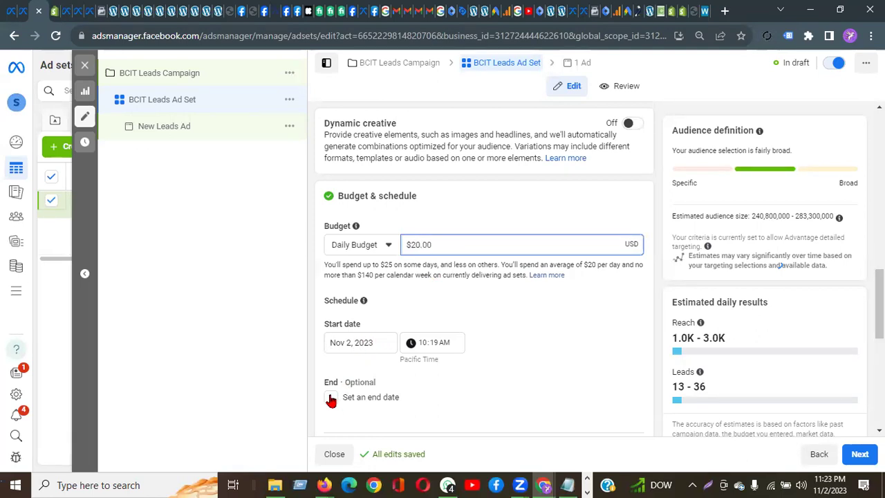
Step: Give the ad set a schedule end date of December 9, 2023
{"action": "left_click", "coordinate": [331, 399]}
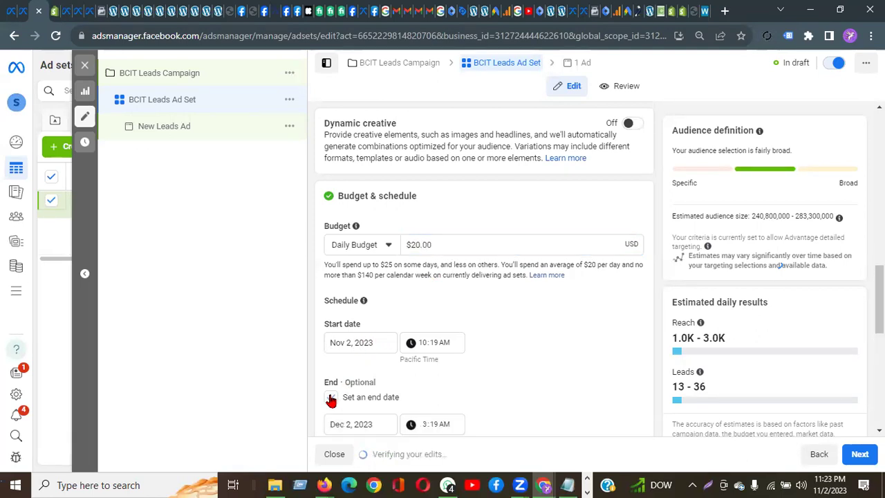
{"action": "scroll", "coordinate": [389, 373], "scroll_direction": "down", "scroll_amount": 2}
{"action": "left_click", "coordinate": [358, 322]}
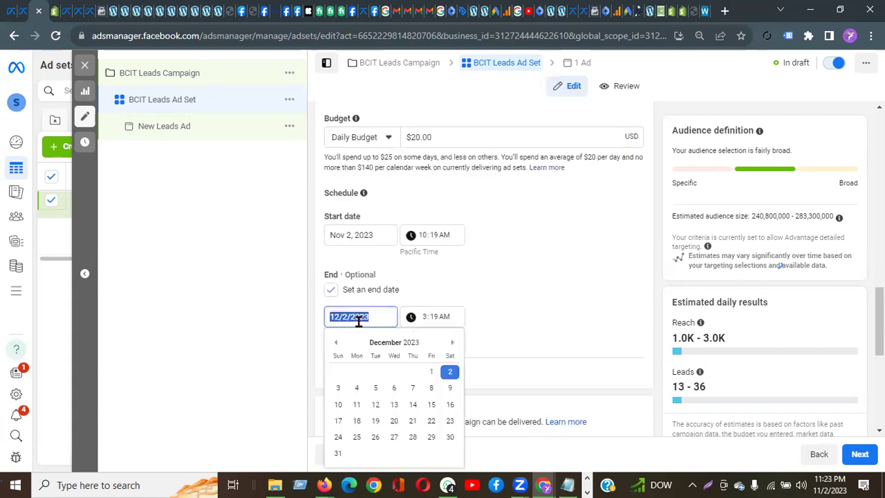
{"action": "left_click", "coordinate": [451, 389]}
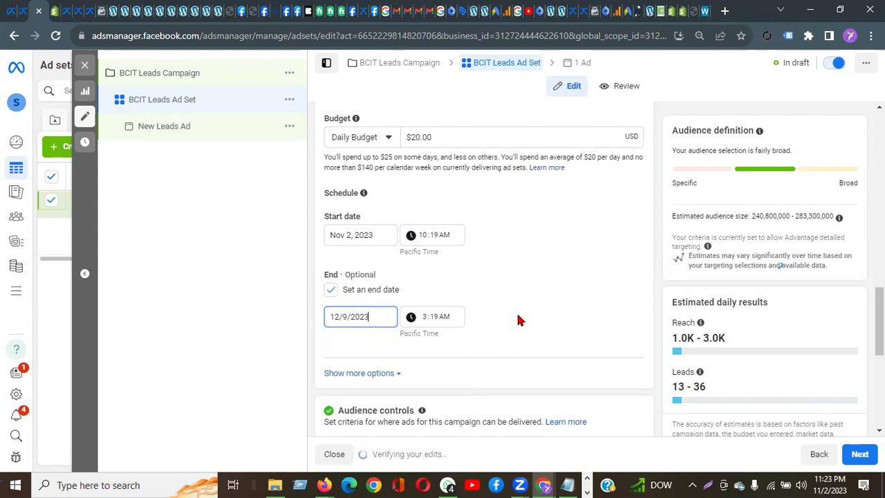
{"action": "scroll", "coordinate": [519, 317], "scroll_direction": "down", "scroll_amount": 3}
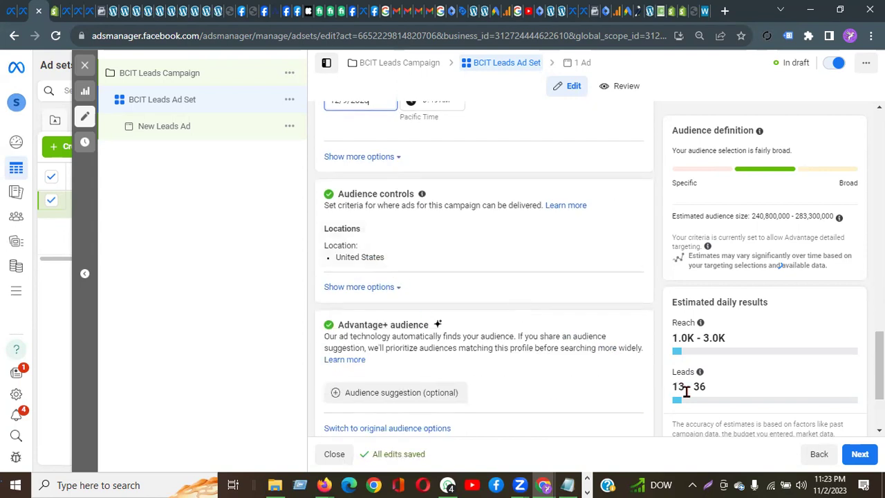
Step: Add Bangladesh as a target location, check the estimated daily leads, then remove it
{"action": "mouse_move", "coordinate": [583, 265]}
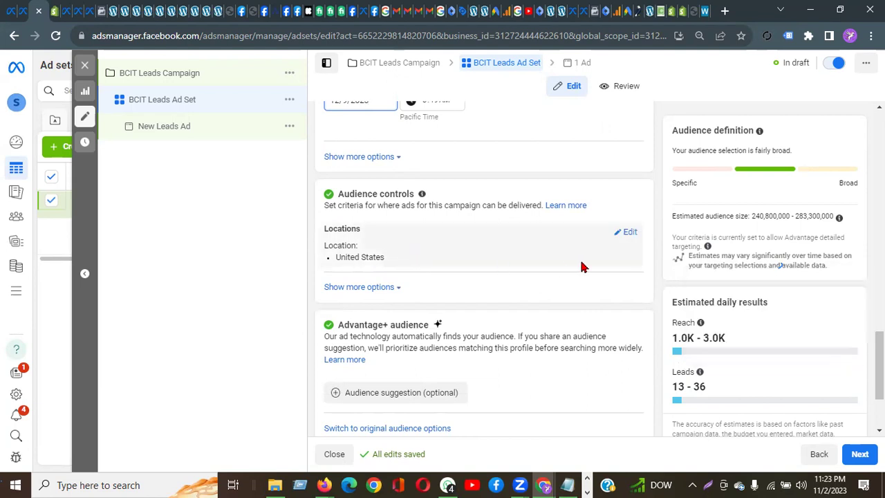
{"action": "left_click", "coordinate": [628, 234]}
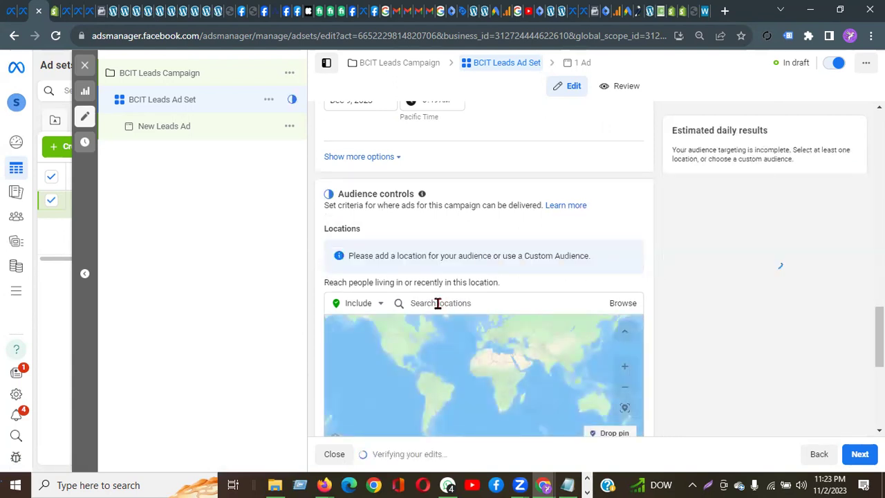
{"action": "left_click", "coordinate": [440, 305]}
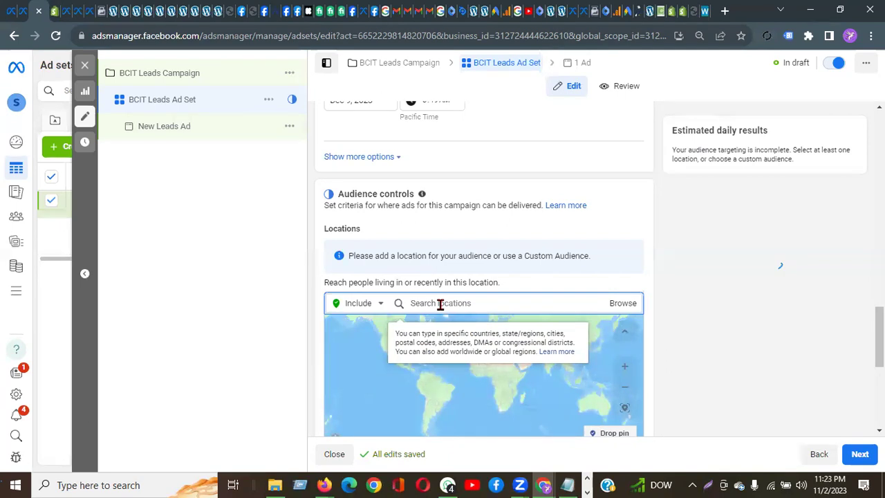
{"action": "type", "text": "Bangladesh"}
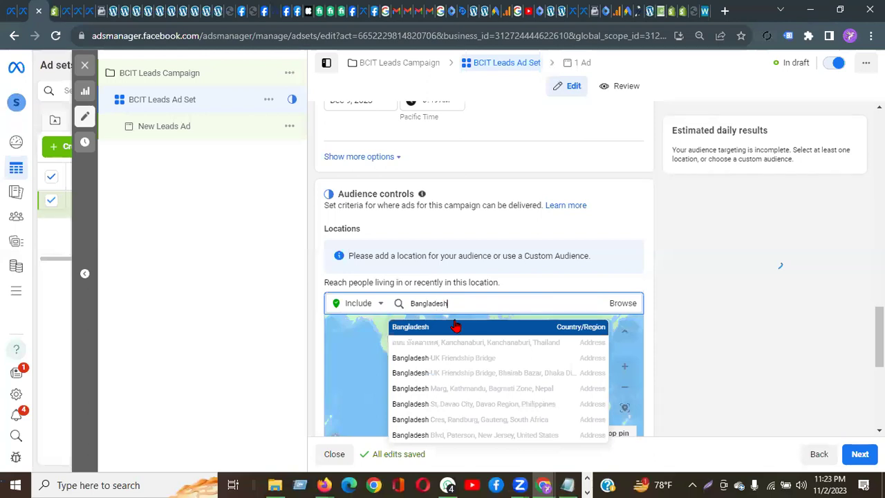
{"action": "left_click", "coordinate": [455, 326]}
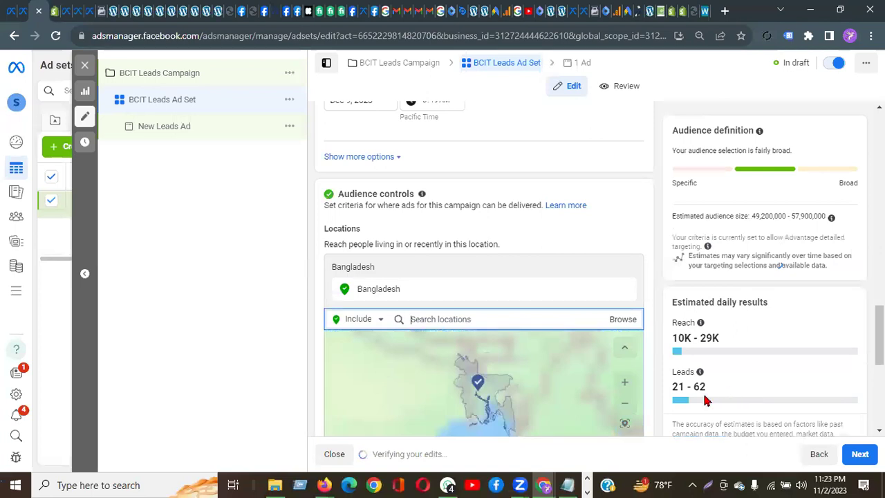
{"action": "left_click_drag", "start_coordinate": [675, 387], "coordinate": [715, 393]}
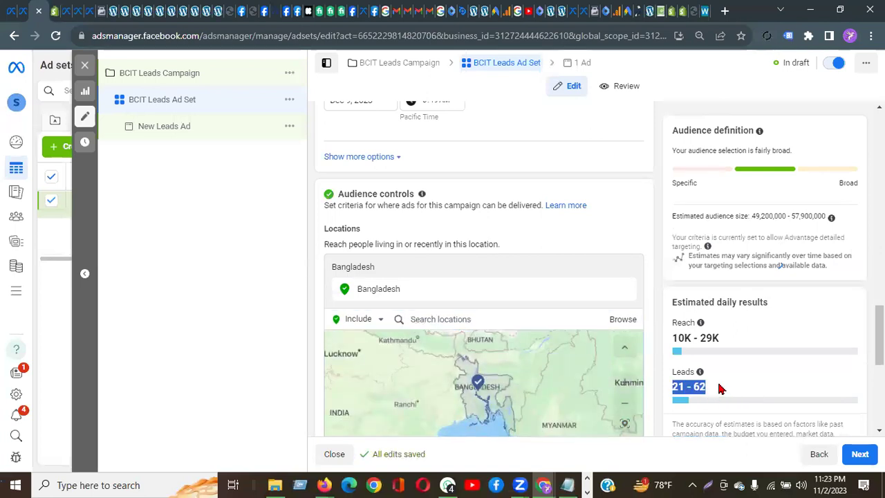
{"action": "left_click", "coordinate": [438, 319]}
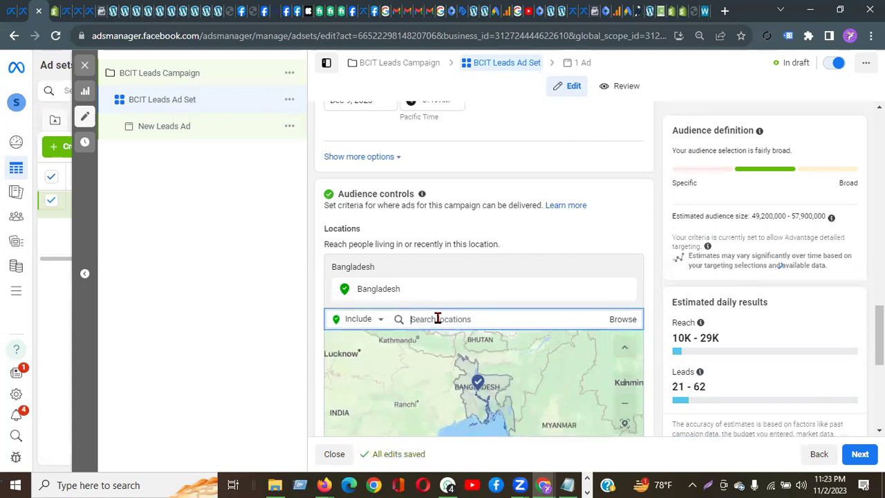
{"action": "left_click", "coordinate": [623, 293]}
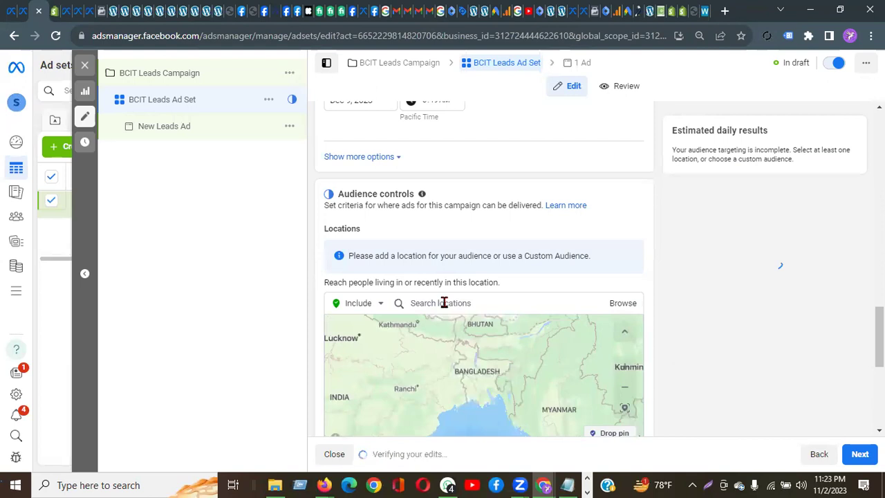
Step: Search for United Kingdom and select it as the ad set's included location
{"action": "left_click", "coordinate": [444, 303]}
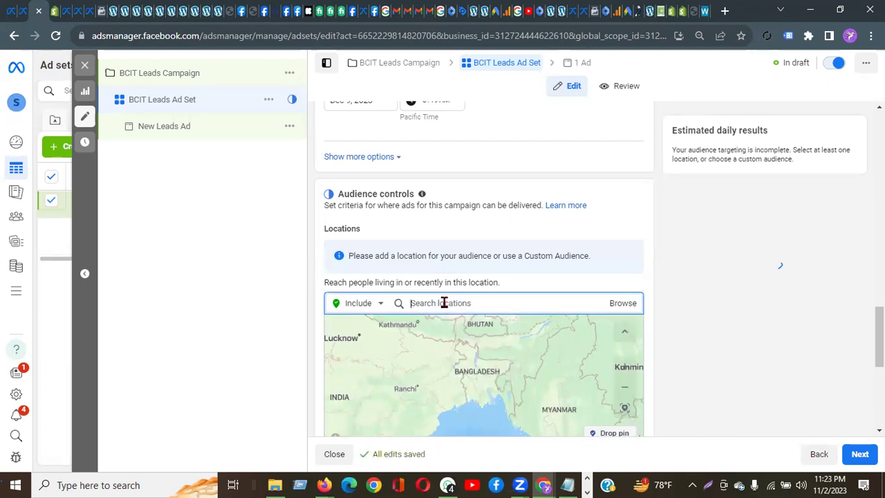
{"action": "type", "text": "United Ki"}
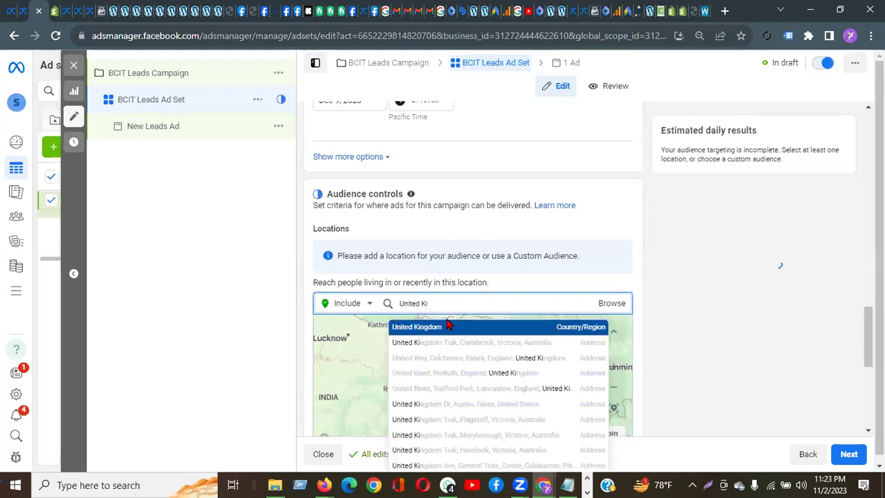
{"action": "left_click", "coordinate": [447, 327]}
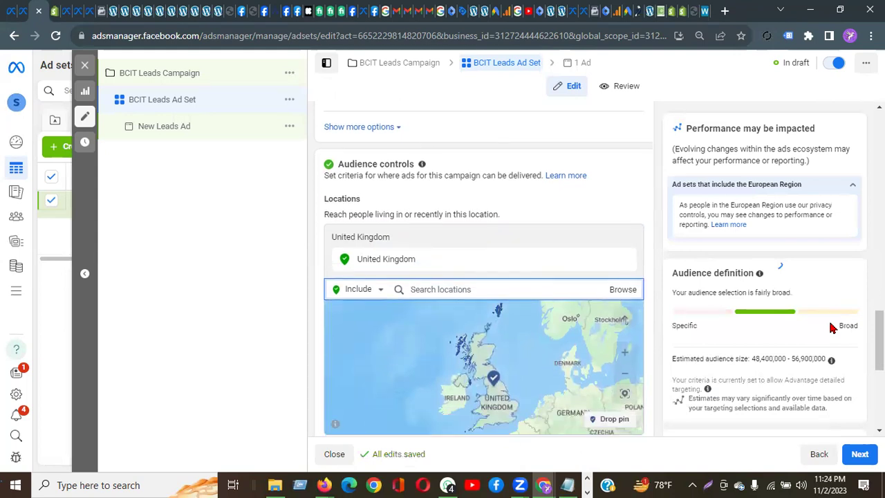
{"action": "scroll", "coordinate": [832, 327], "scroll_direction": "down", "scroll_amount": 5}
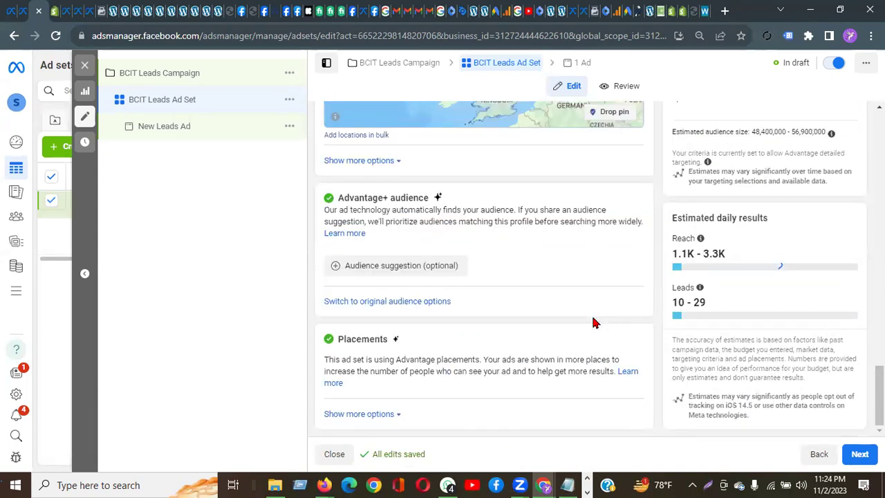
Step: Replace Advantage+ audience with the original audience options
{"action": "left_click", "coordinate": [431, 302]}
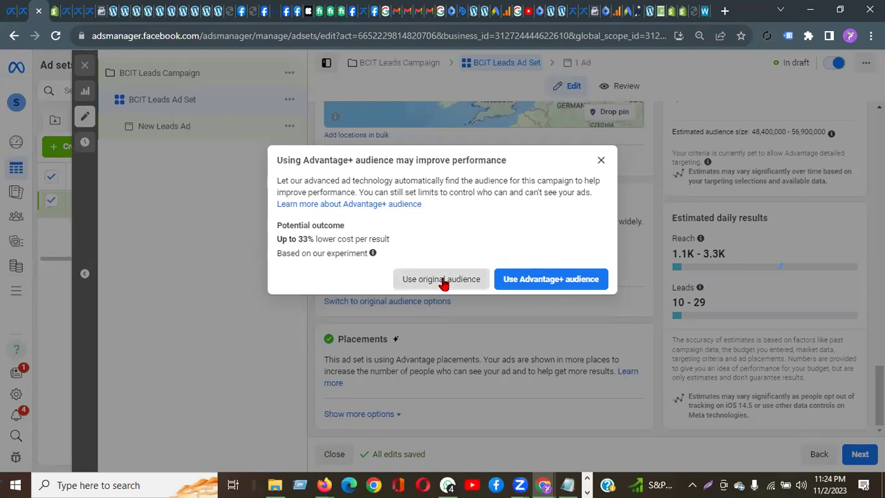
{"action": "left_click", "coordinate": [443, 279]}
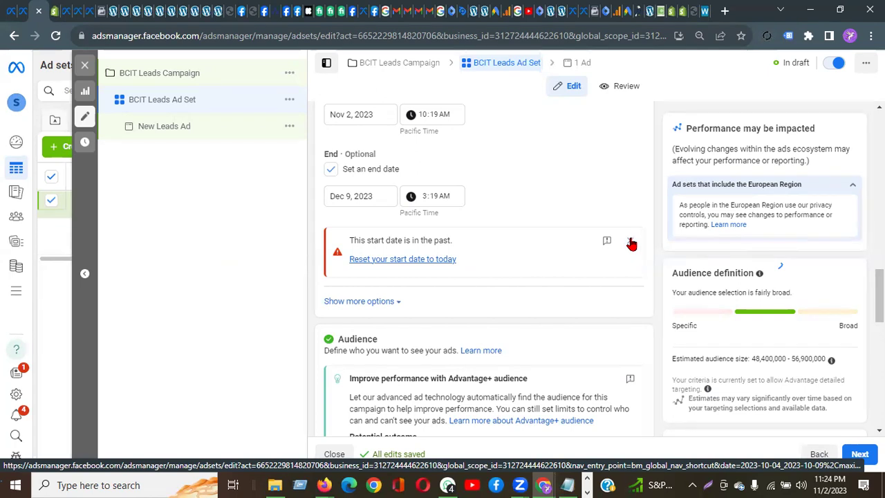
Step: Dismiss the past start date warning, review the age range, then open BCIT Leads Campaign
{"action": "left_click", "coordinate": [631, 242]}
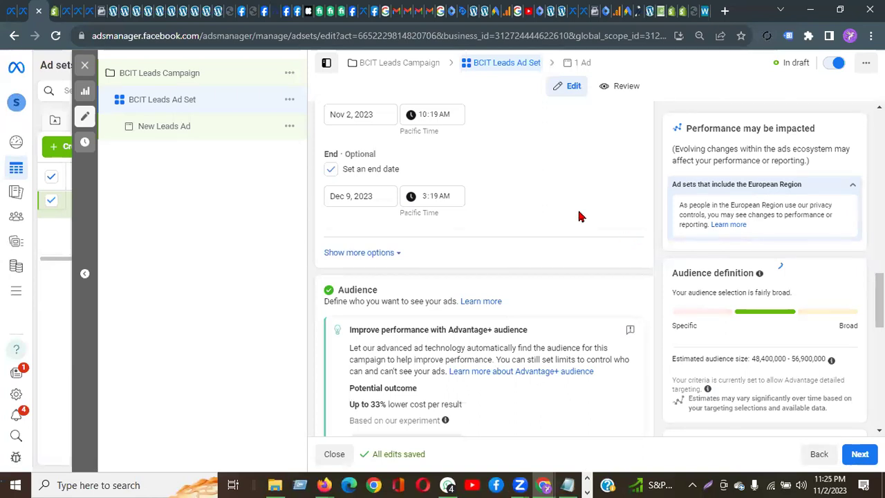
{"action": "scroll", "coordinate": [580, 216], "scroll_direction": "down", "scroll_amount": 2}
{"action": "scroll", "coordinate": [580, 218], "scroll_direction": "up", "scroll_amount": 4}
{"action": "scroll", "coordinate": [452, 257], "scroll_direction": "down", "scroll_amount": 6}
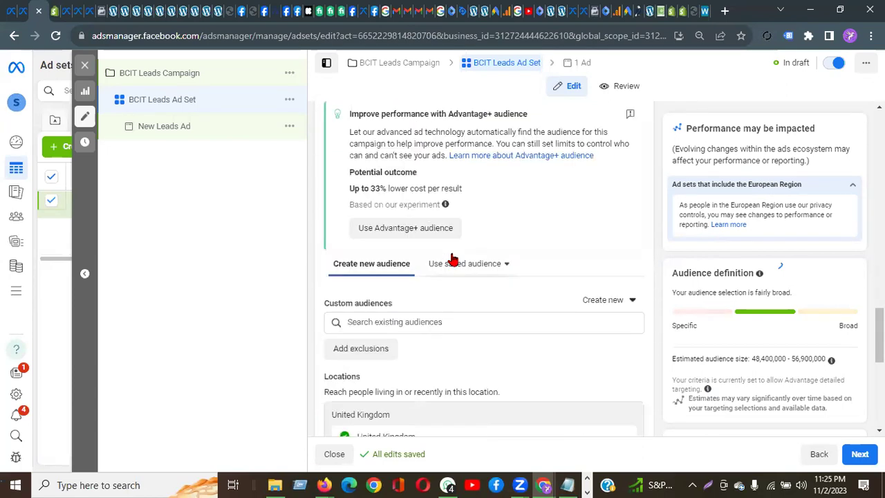
{"action": "scroll", "coordinate": [559, 325], "scroll_direction": "down", "scroll_amount": 2}
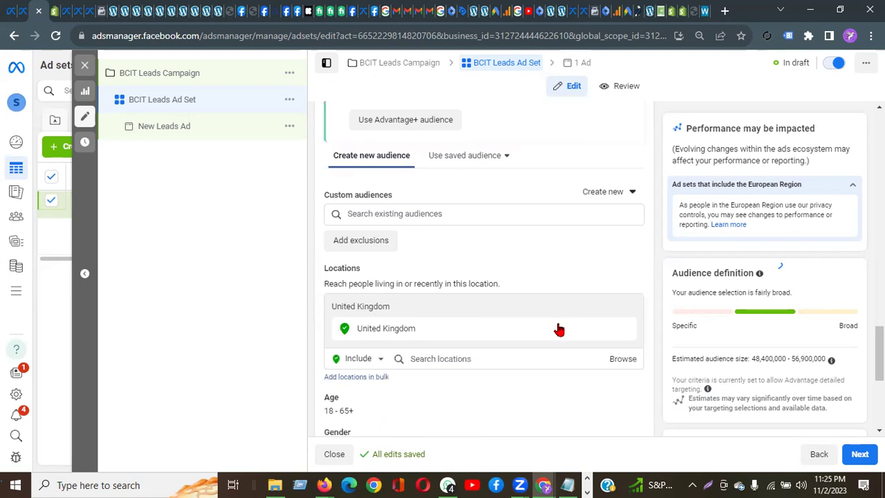
{"action": "scroll", "coordinate": [559, 329], "scroll_direction": "down", "scroll_amount": 2}
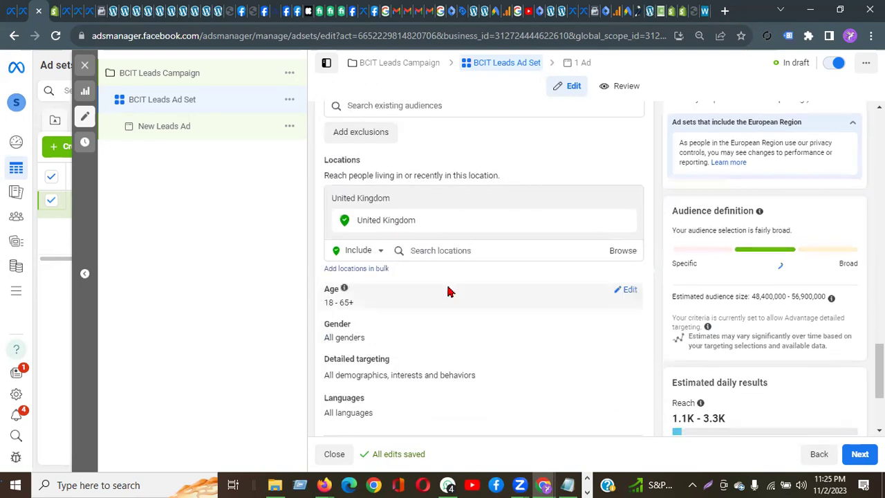
{"action": "left_click", "coordinate": [627, 290]}
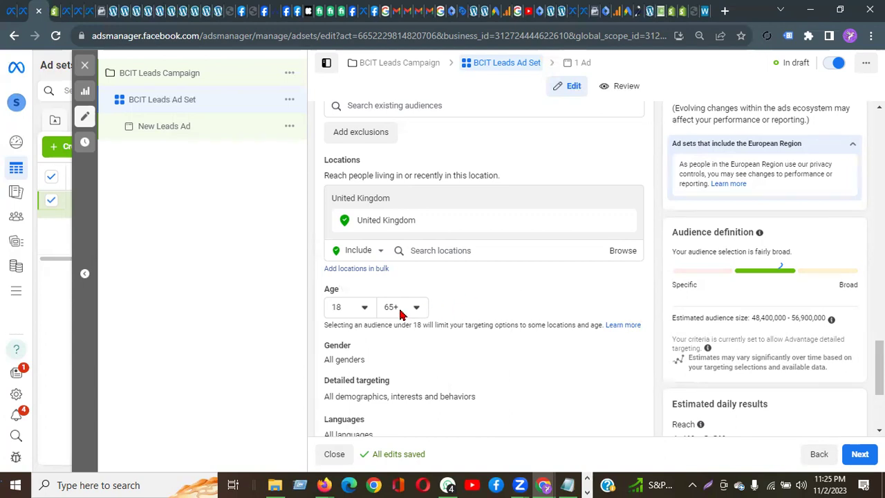
{"action": "left_click", "coordinate": [170, 87]}
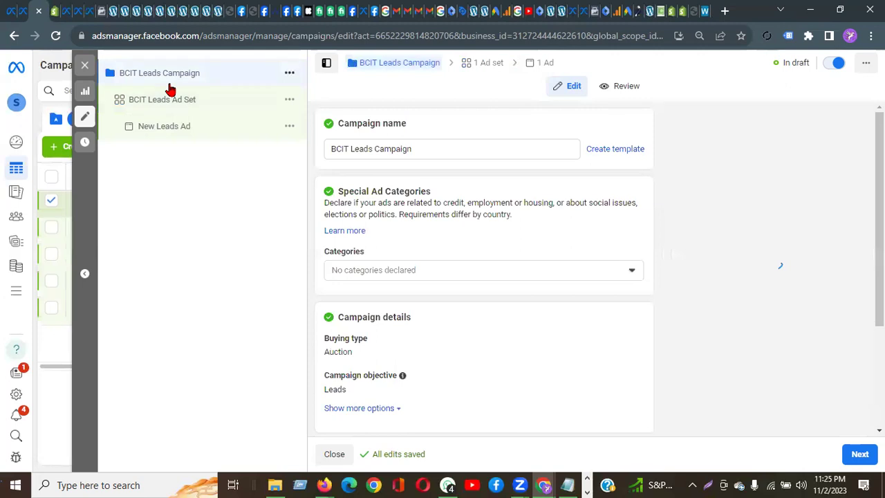
Step: Declare Housing as the special ad category and modify the ad sets to comply
{"action": "left_click", "coordinate": [606, 273]}
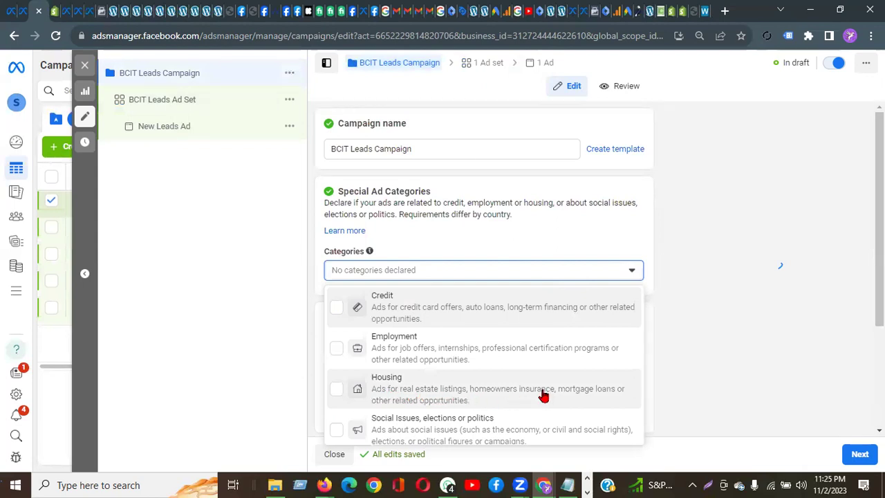
{"action": "left_click", "coordinate": [336, 391]}
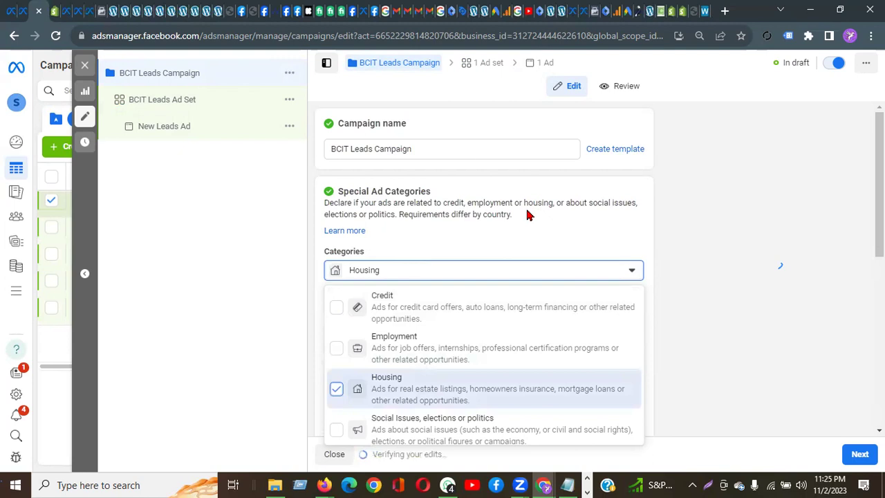
{"action": "left_click", "coordinate": [735, 302]}
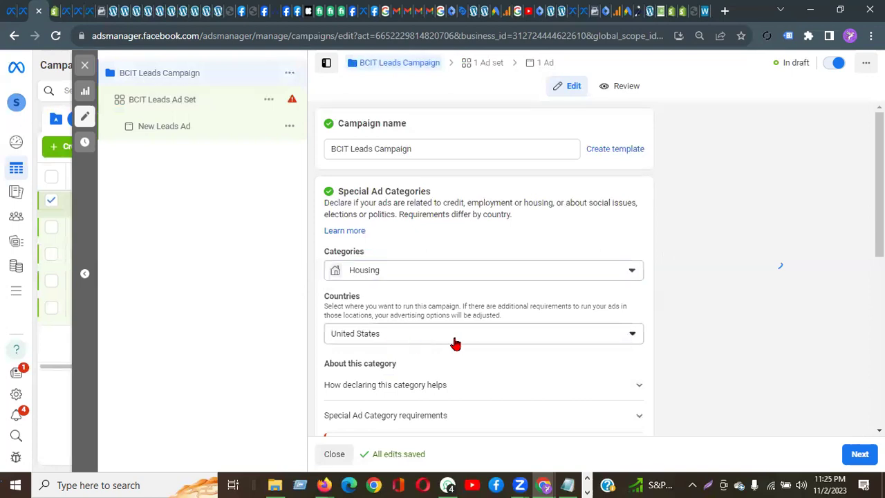
{"action": "scroll", "coordinate": [736, 320], "scroll_direction": "down", "scroll_amount": 3}
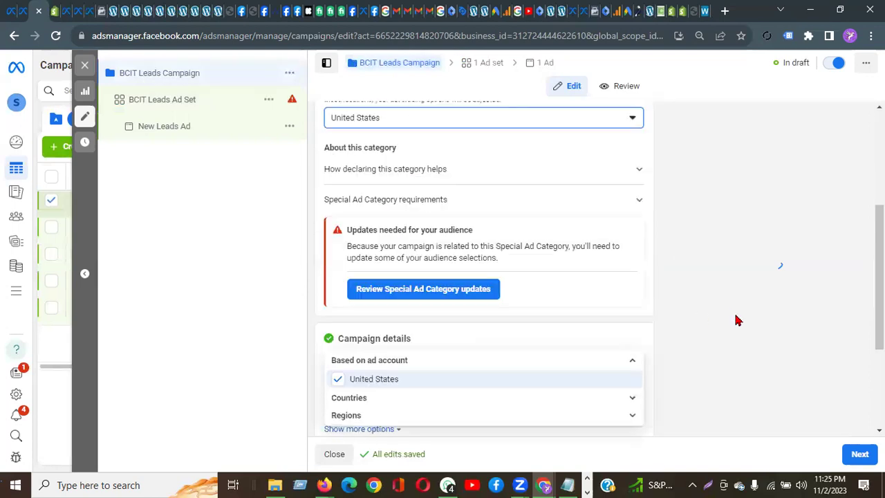
{"action": "left_click", "coordinate": [413, 296]}
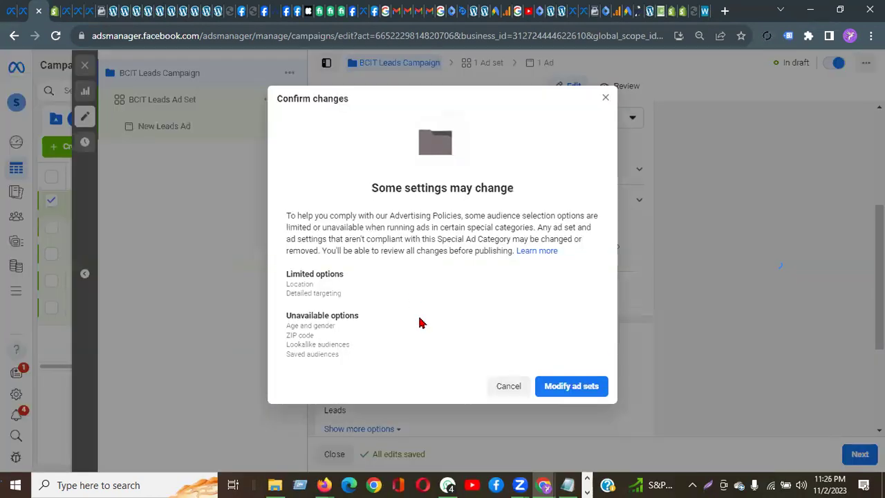
{"action": "left_click", "coordinate": [587, 386]}
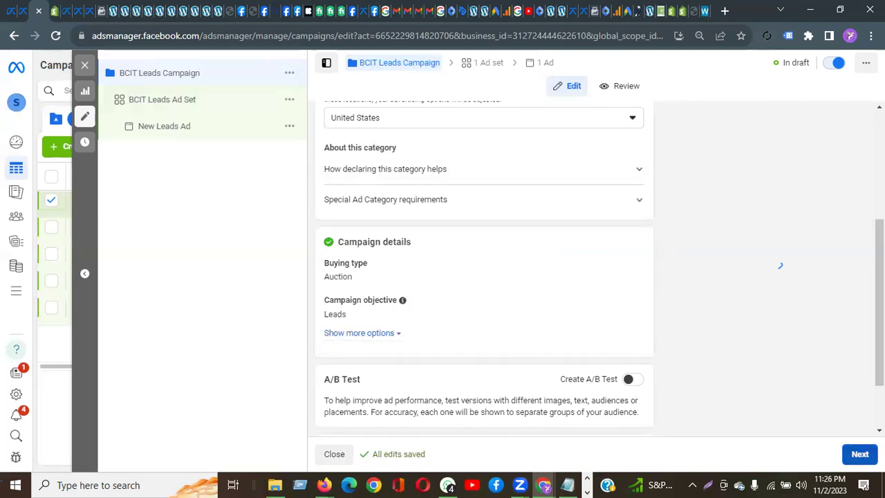
{"action": "left_click", "coordinate": [861, 454]}
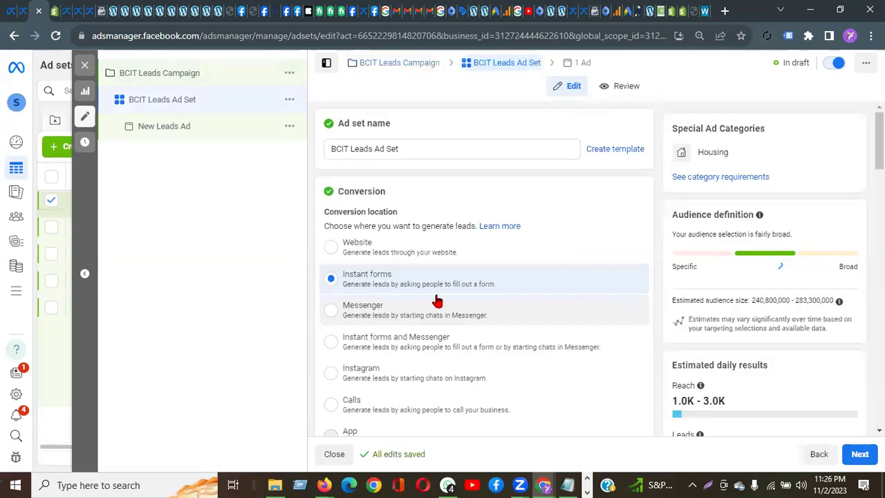
{"action": "scroll", "coordinate": [437, 301], "scroll_direction": "down", "scroll_amount": 6}
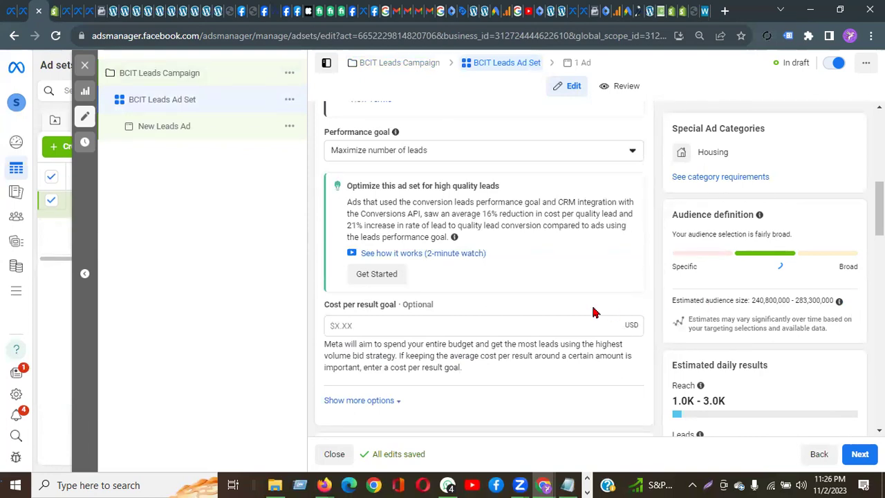
{"action": "scroll", "coordinate": [292, 265], "scroll_direction": "down", "scroll_amount": 5}
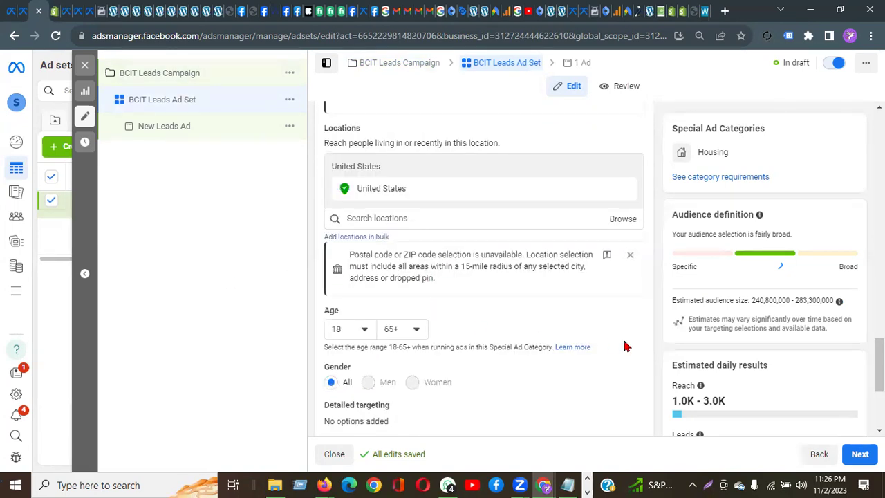
{"action": "scroll", "coordinate": [624, 346], "scroll_direction": "up", "scroll_amount": 2}
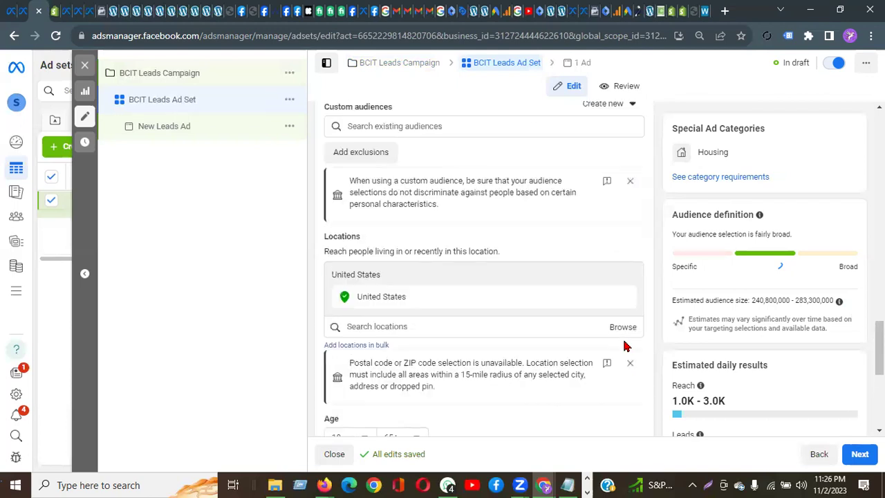
{"action": "scroll", "coordinate": [604, 386], "scroll_direction": "down", "scroll_amount": 4}
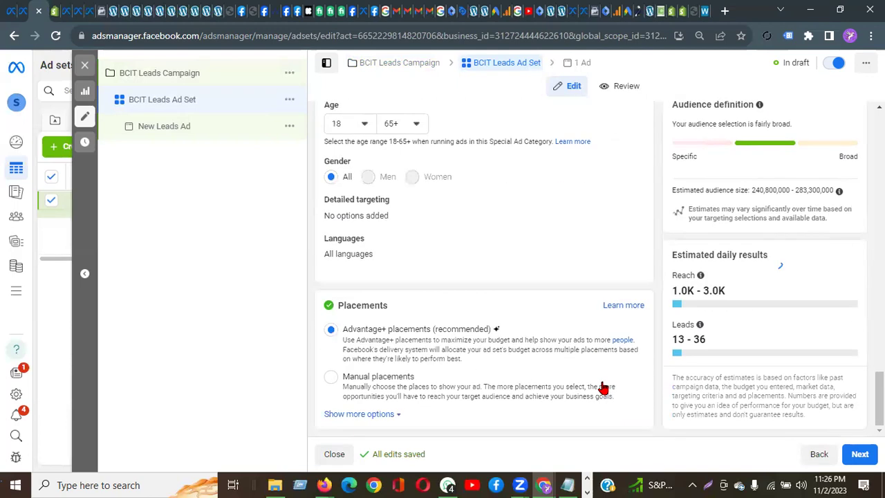
{"action": "scroll", "coordinate": [602, 389], "scroll_direction": "up", "scroll_amount": 1}
{"action": "left_click", "coordinate": [365, 236]}
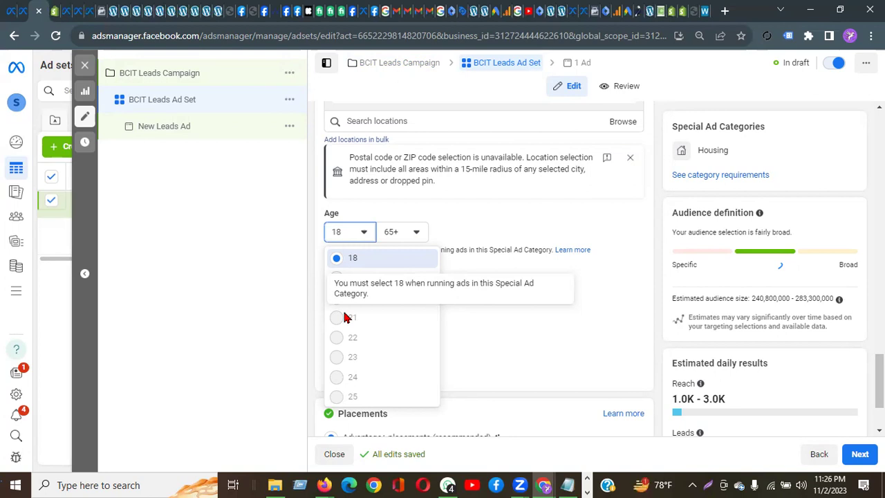
{"action": "left_click_drag", "start_coordinate": [737, 151], "coordinate": [686, 150]}
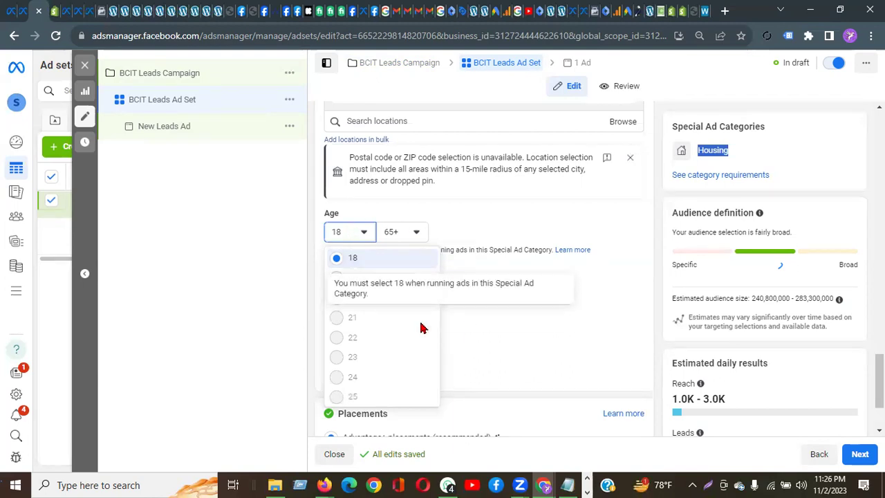
{"action": "left_click", "coordinate": [240, 283]}
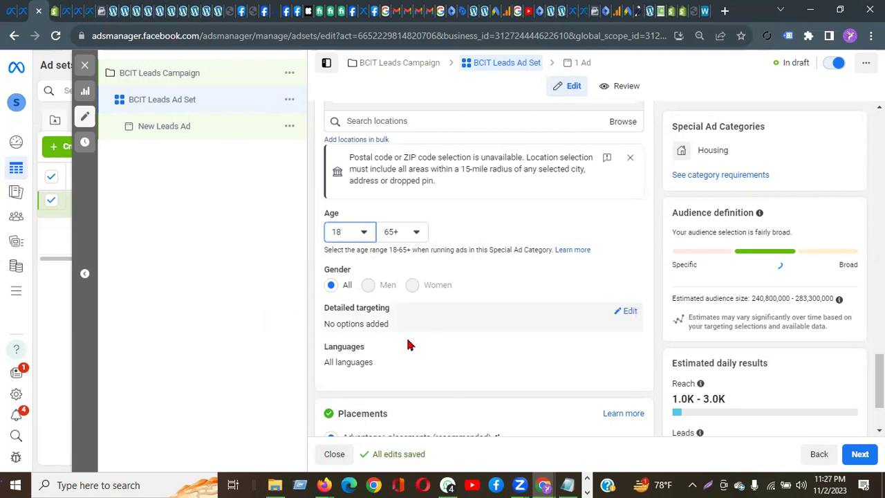
Step: Target 'real estate' interests: Real estate (industry), Property finder (real estate), House (real estate) and others
{"action": "left_click", "coordinate": [627, 312]}
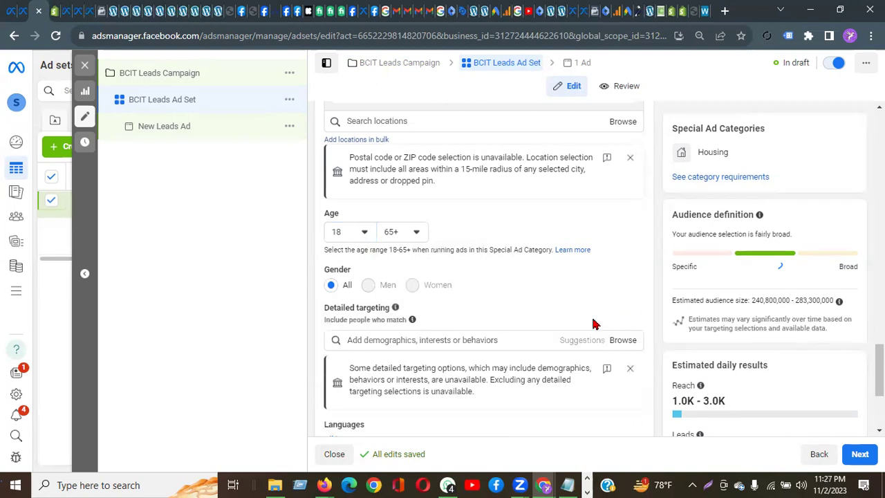
{"action": "left_click", "coordinate": [446, 337]}
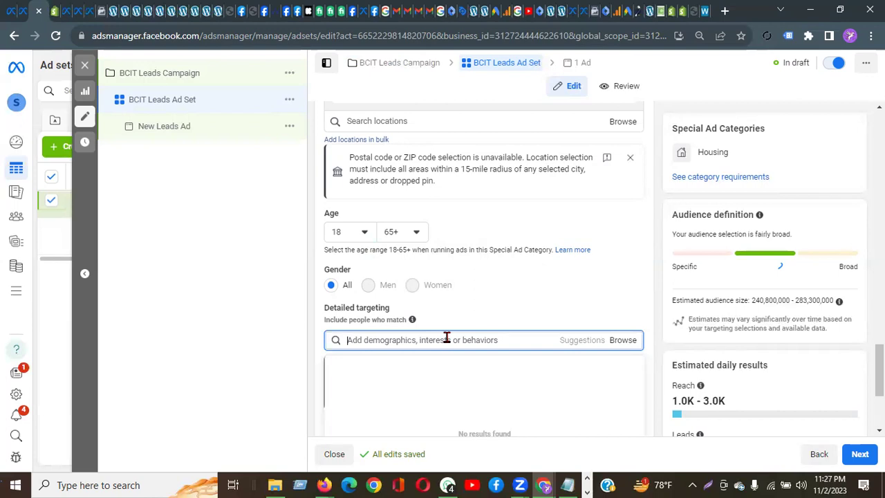
{"action": "type", "text": "real"}
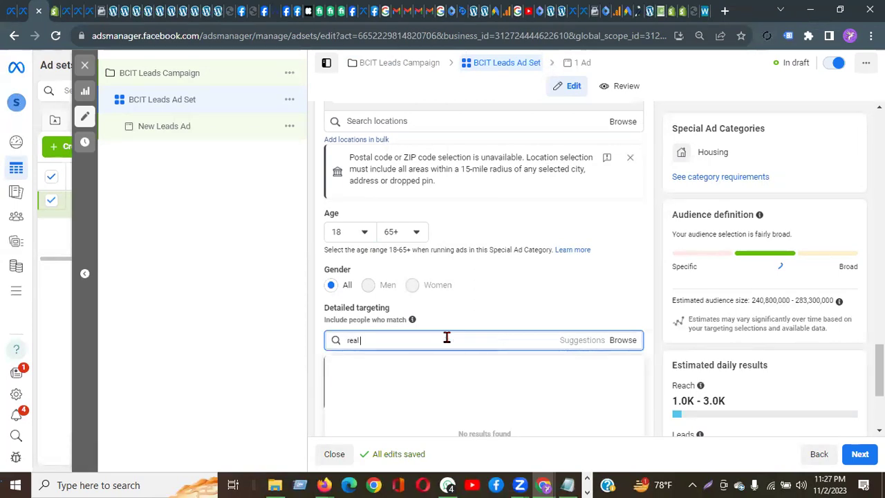
{"action": "type", "text": " estate"}
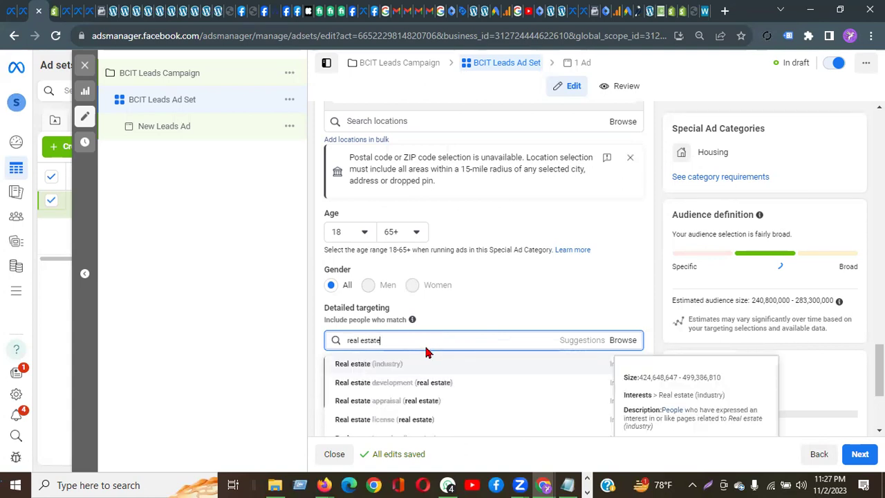
{"action": "left_click", "coordinate": [404, 365]}
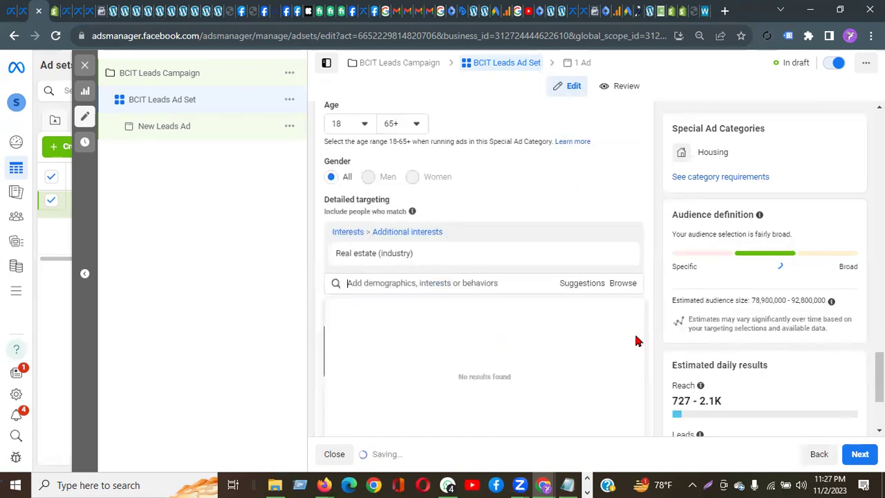
{"action": "left_click", "coordinate": [574, 284]}
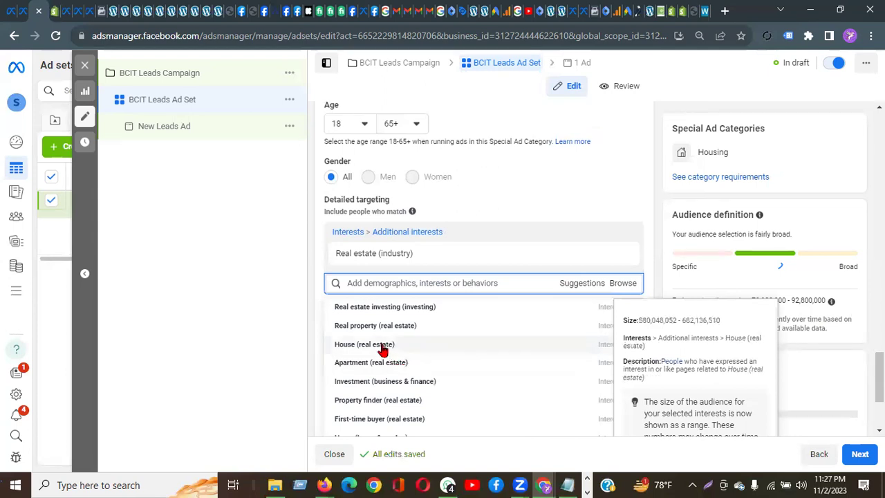
{"action": "left_click", "coordinate": [388, 402]}
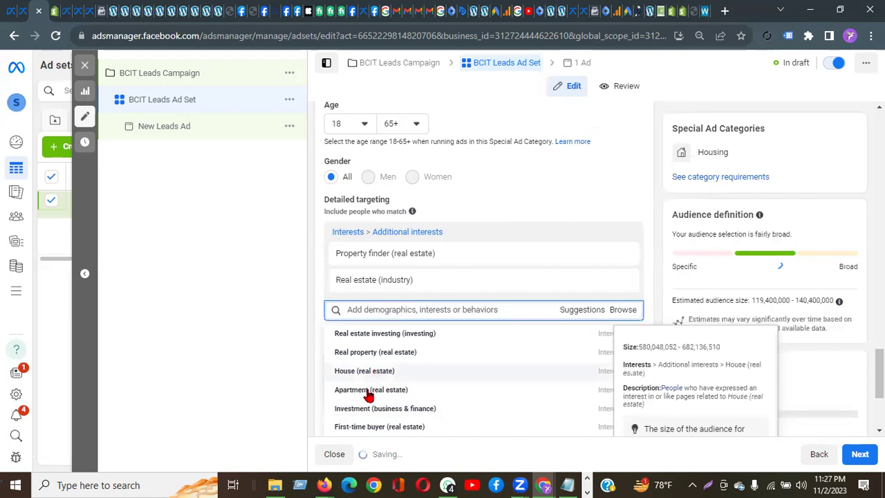
{"action": "left_click", "coordinate": [370, 392]}
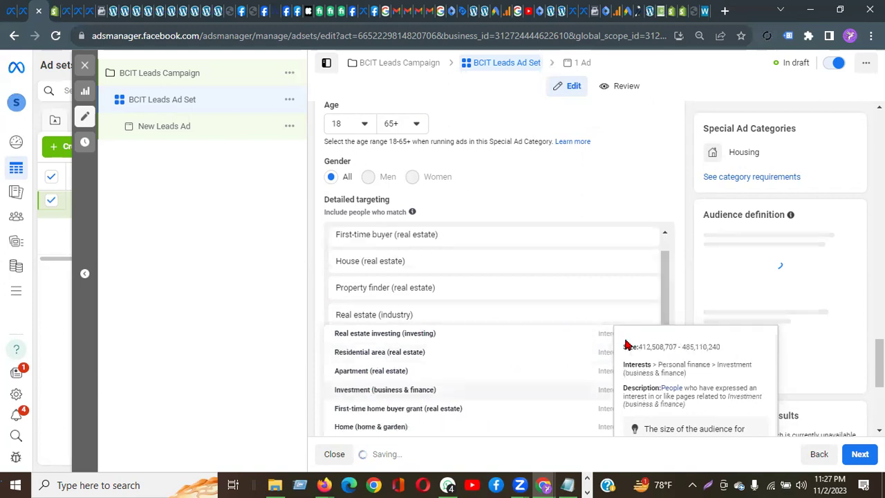
{"action": "left_click", "coordinate": [259, 367]}
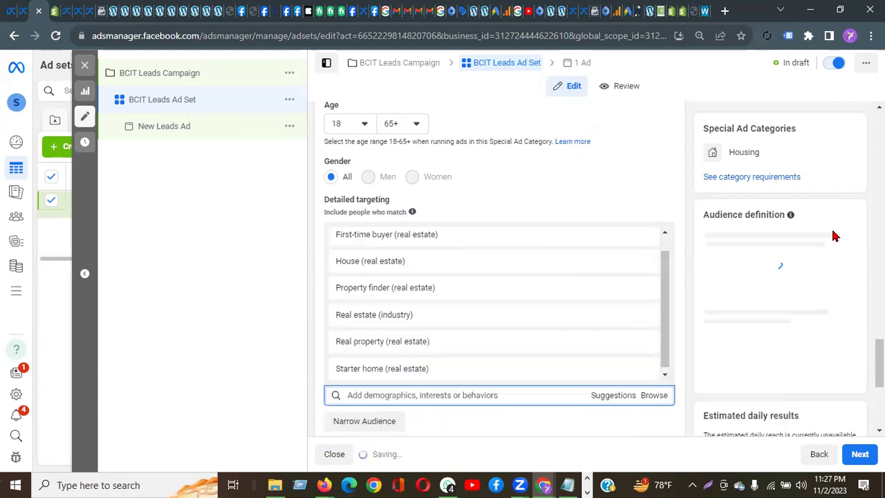
{"action": "scroll", "coordinate": [833, 236], "scroll_direction": "down", "scroll_amount": 4}
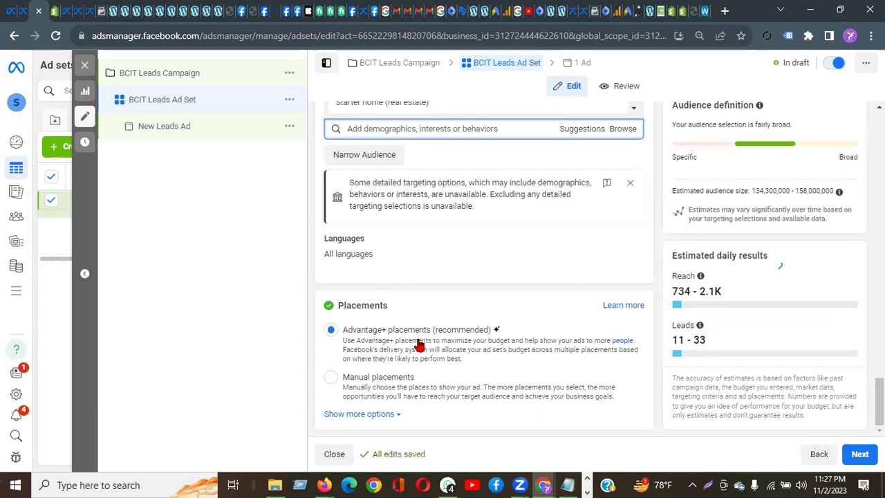
{"action": "left_click", "coordinate": [857, 457]}
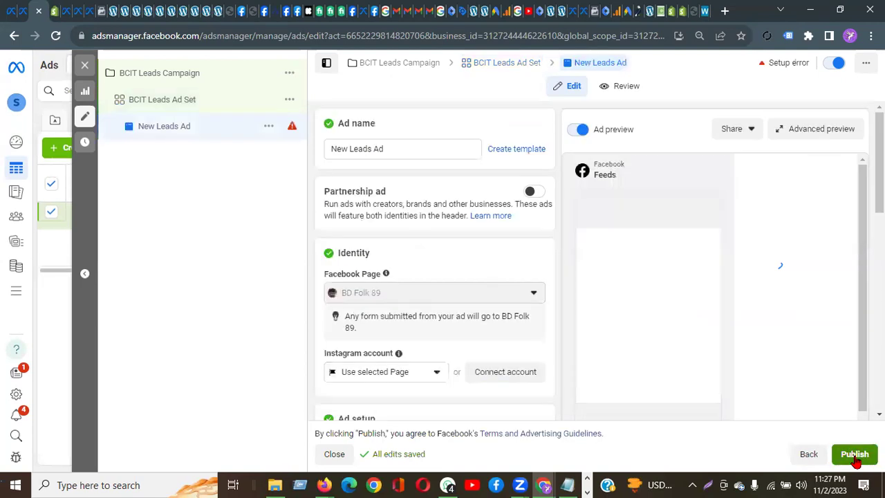
Step: Rename the ad to 'BCIT Leads Ad', then bring the Firefox class notes window forward
{"action": "double_click", "coordinate": [313, 141]}
{"action": "type", "text": "B"}
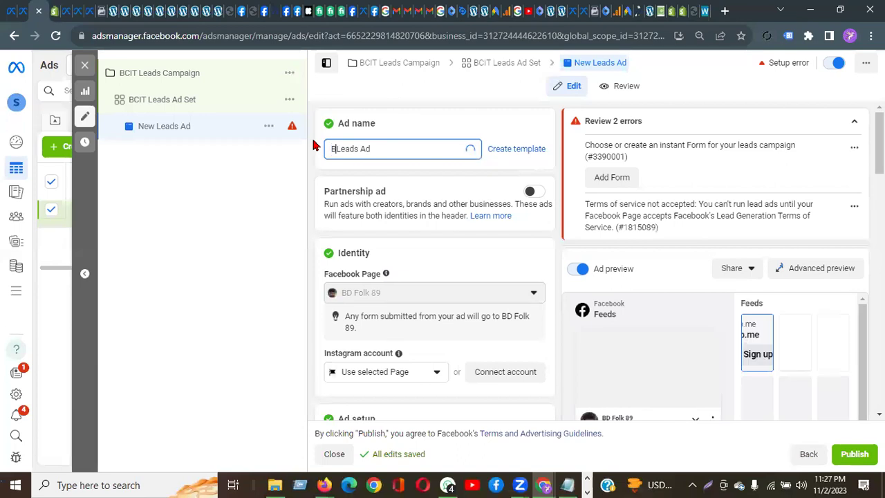
{"action": "type", "text": "CIT"}
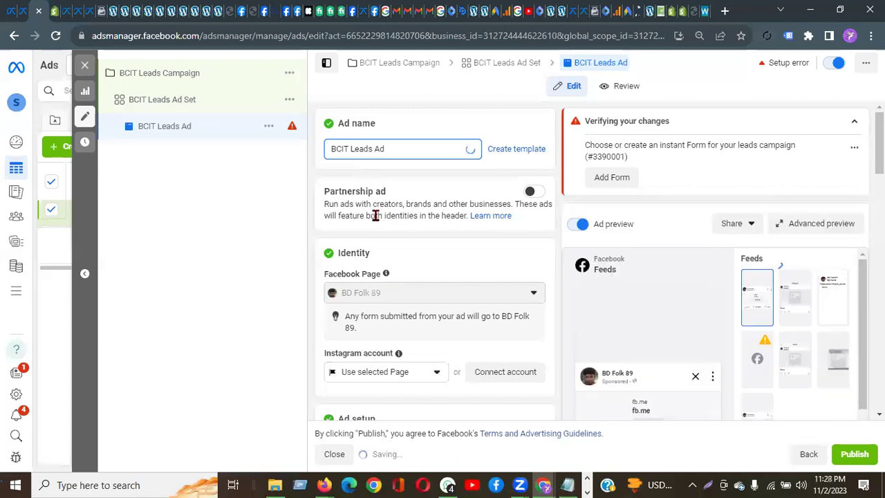
{"action": "scroll", "coordinate": [382, 235], "scroll_direction": "down", "scroll_amount": 2}
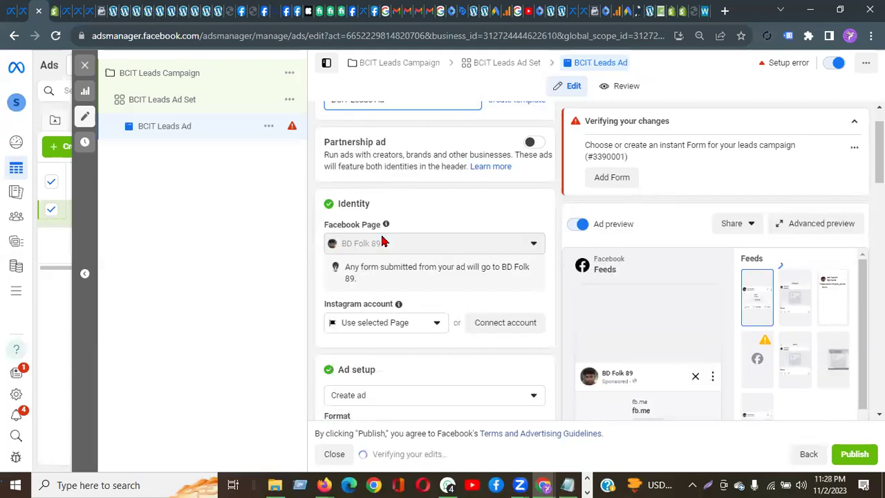
{"action": "scroll", "coordinate": [378, 223], "scroll_direction": "down", "scroll_amount": 2}
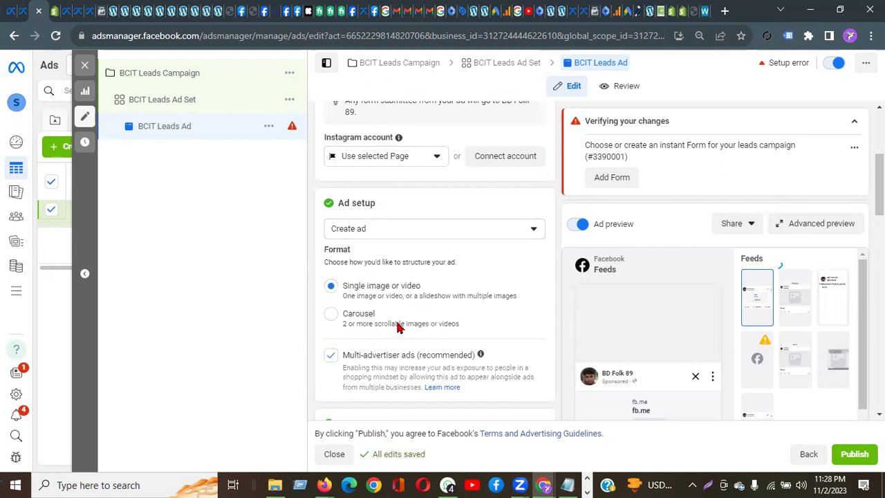
{"action": "scroll", "coordinate": [398, 328], "scroll_direction": "down", "scroll_amount": 4}
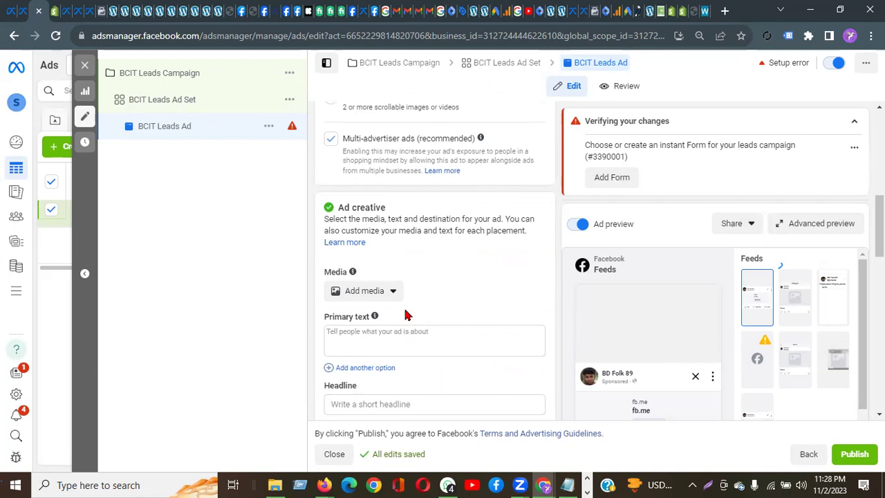
{"action": "mouse_move", "coordinate": [324, 484]}
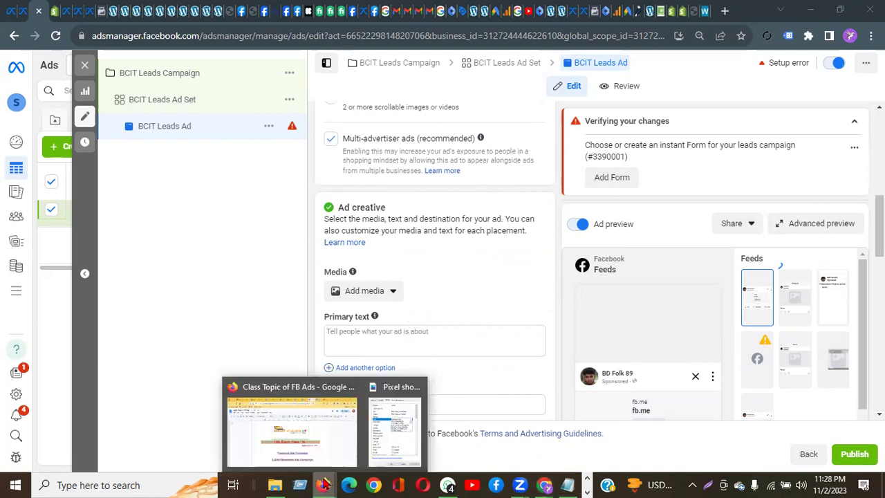
{"action": "left_click", "coordinate": [317, 443]}
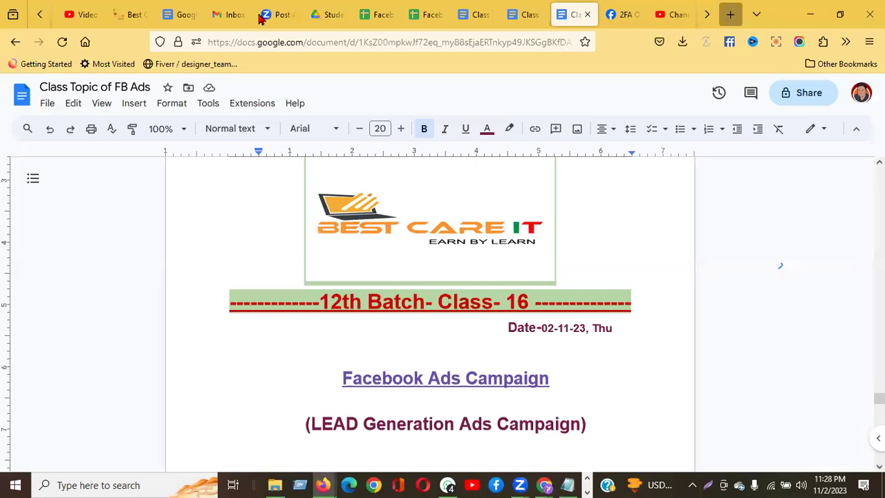
Step: Search Google for 'duplex house' in a new Firefox tab
{"action": "key", "text": "ctrl+t"}
{"action": "key", "text": "Down"}
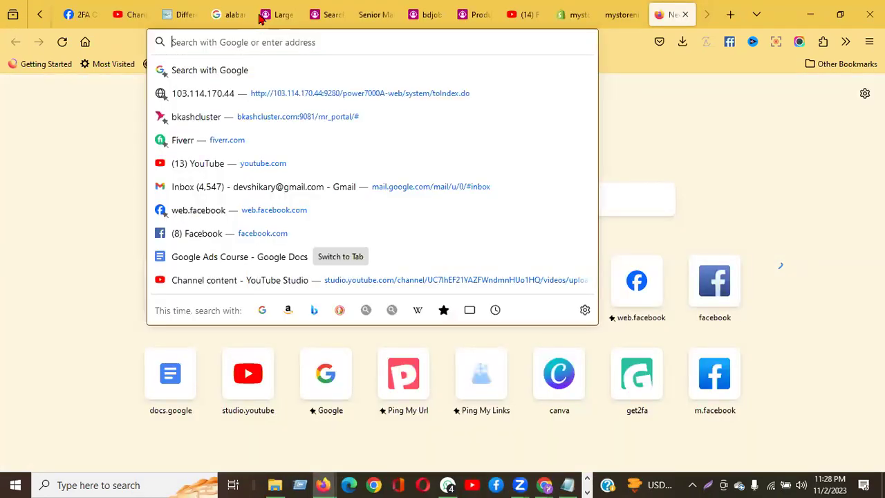
{"action": "type", "text": "dupl"}
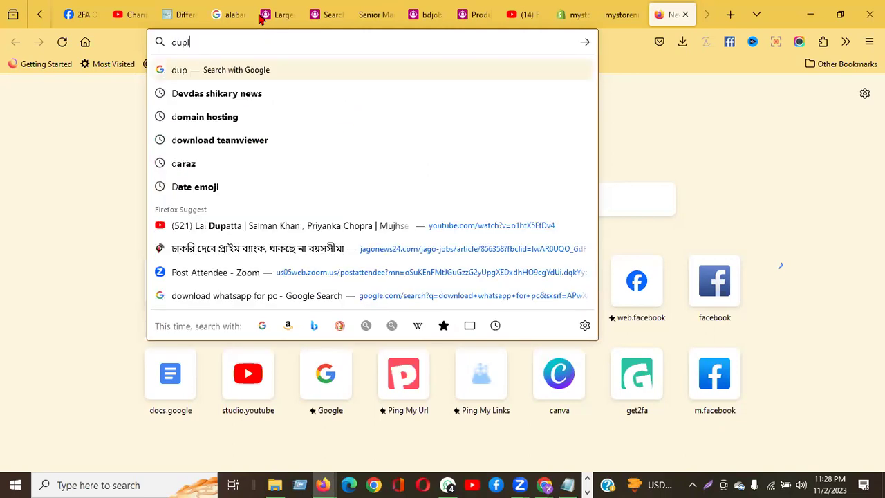
{"action": "type", "text": "ex house"}
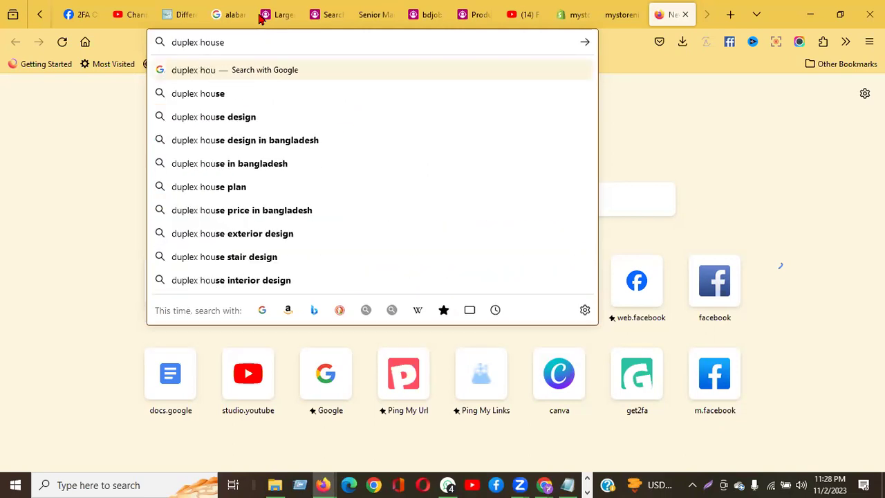
{"action": "key", "text": "Return"}
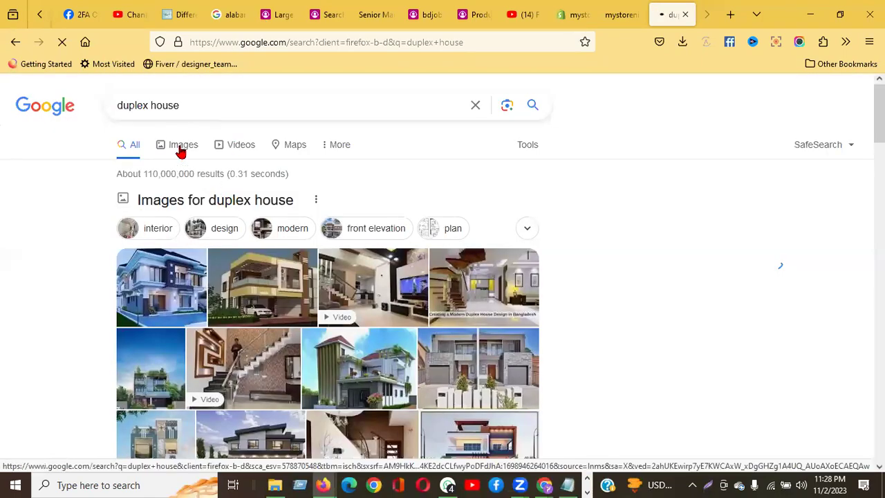
Step: Save the IndiaMART 30x50 Sq Ft duplex house image from Google Images into Downloads
{"action": "left_click", "coordinate": [182, 149]}
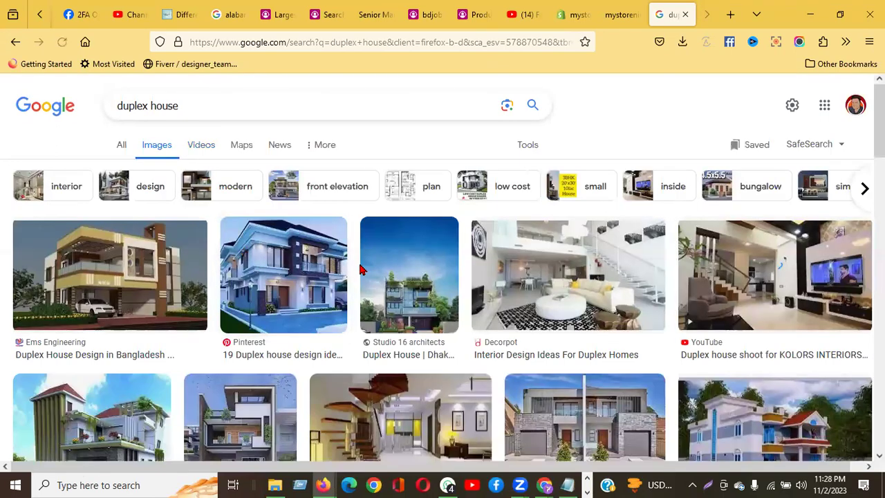
{"action": "scroll", "coordinate": [360, 269], "scroll_direction": "down", "scroll_amount": 3}
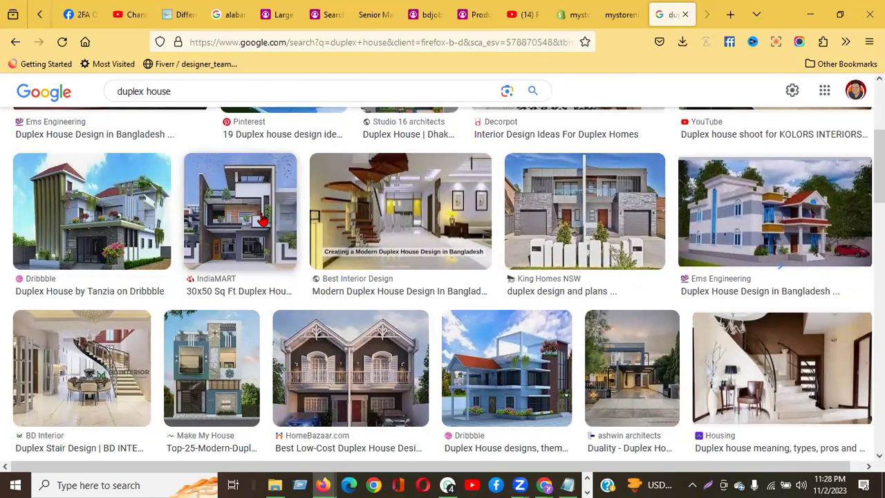
{"action": "left_click", "coordinate": [262, 220]}
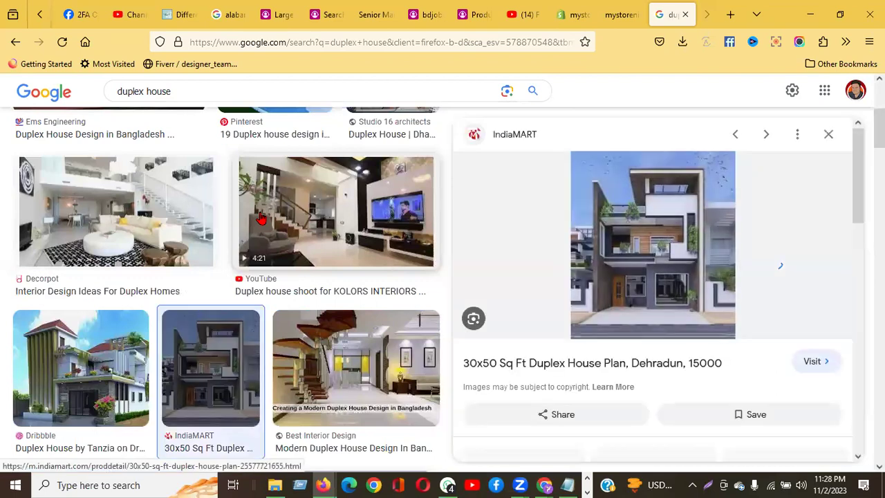
{"action": "right_click", "coordinate": [657, 234]}
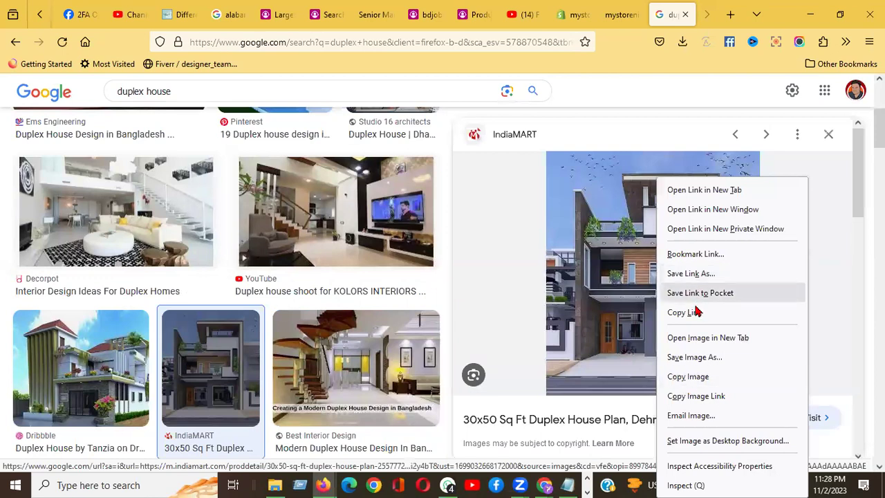
{"action": "left_click", "coordinate": [701, 362]}
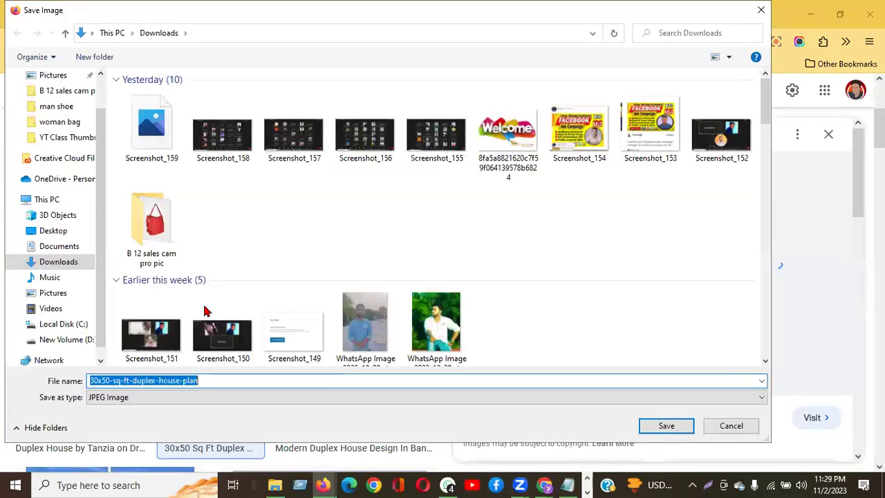
{"action": "left_click", "coordinate": [666, 426]}
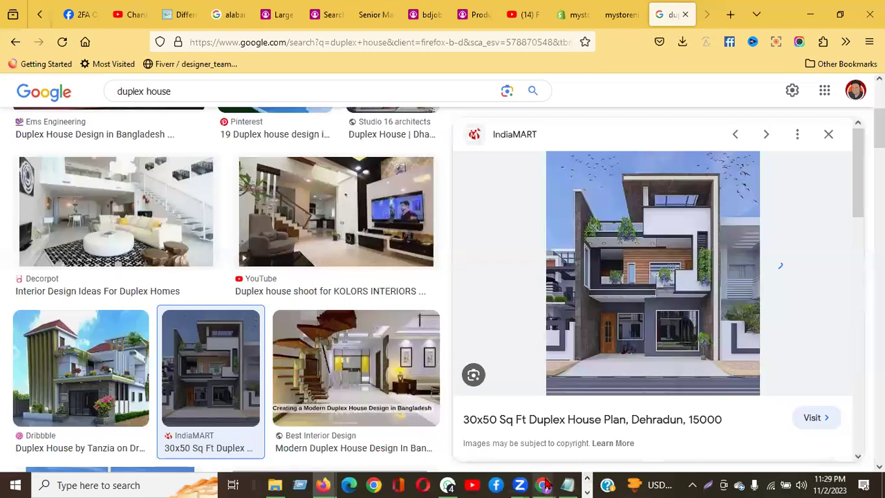
Step: Confirm the house image is in Downloads, then return to the Ads Manager ad editor
{"action": "left_click", "coordinate": [445, 422]}
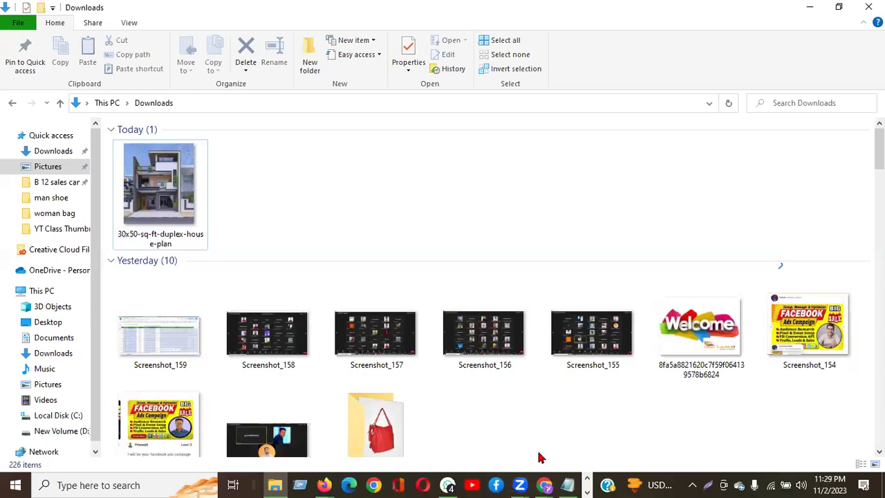
{"action": "left_click", "coordinate": [542, 481]}
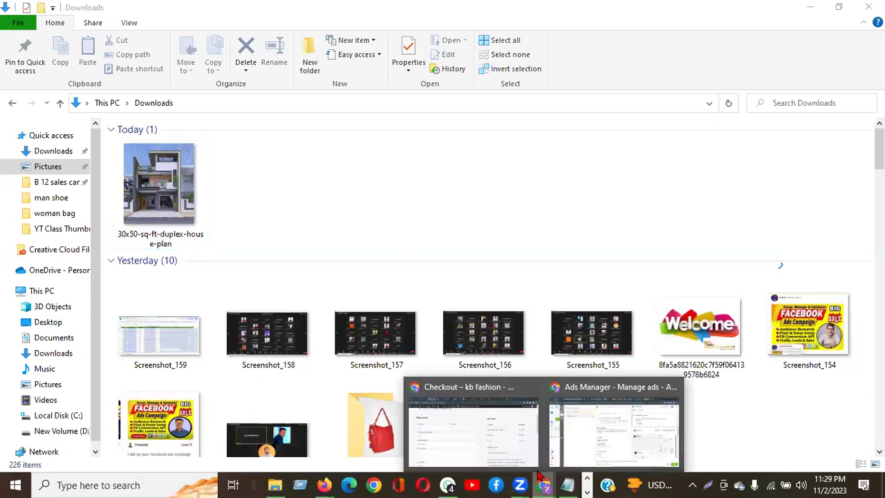
{"action": "left_click", "coordinate": [606, 436]}
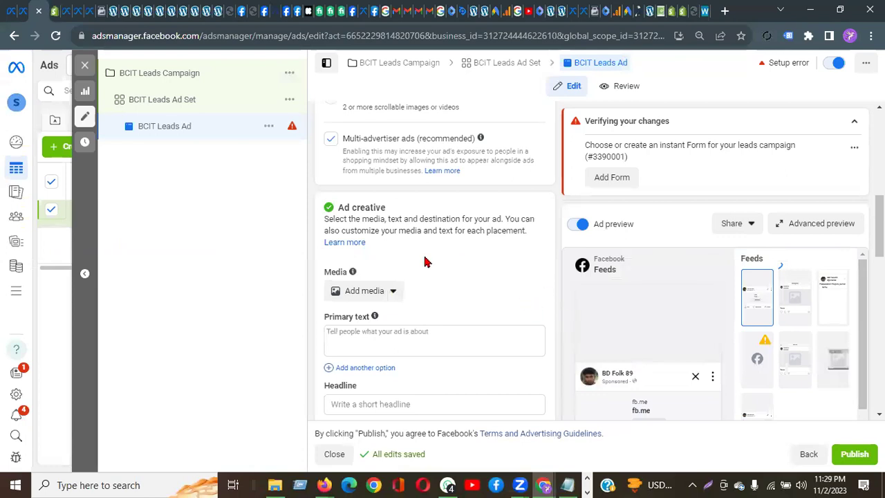
Step: Upload the duplex house JPEG from Downloads as the ad image and accept its placement crops
{"action": "left_click", "coordinate": [351, 294]}
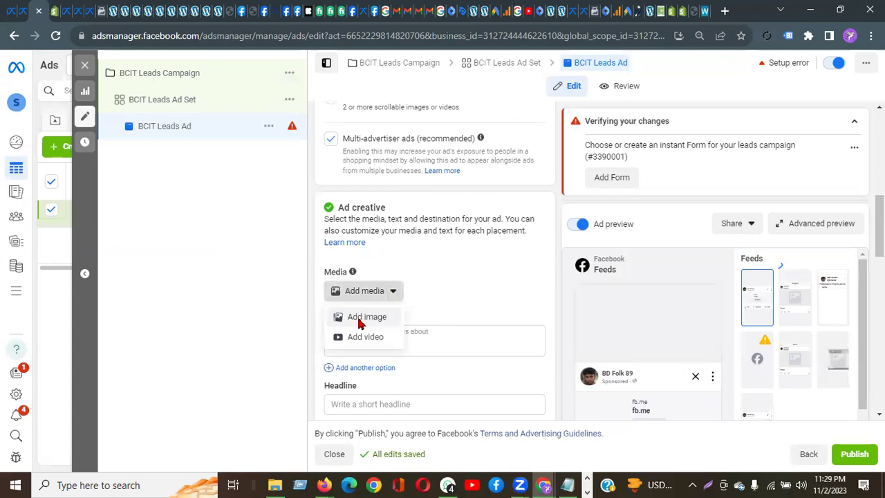
{"action": "left_click", "coordinate": [360, 323]}
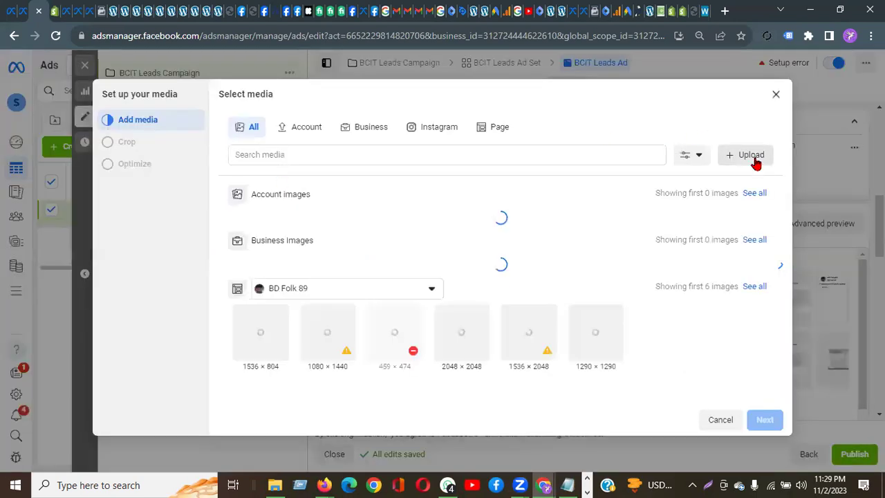
{"action": "left_click", "coordinate": [720, 156]}
{"action": "left_click", "coordinate": [62, 104]}
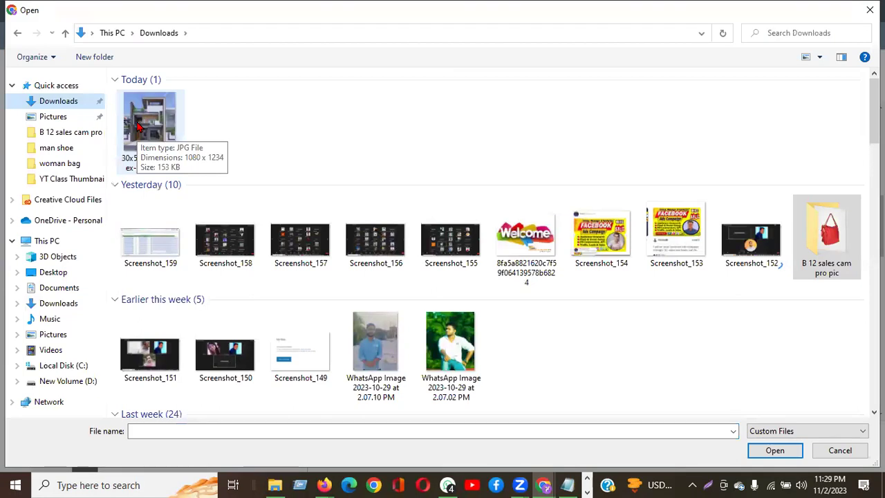
{"action": "left_click", "coordinate": [137, 125]}
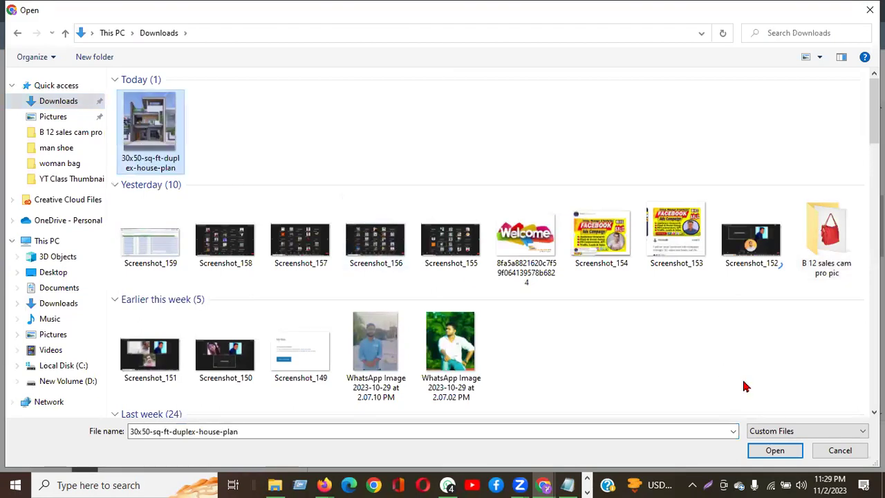
{"action": "left_click", "coordinate": [774, 450]}
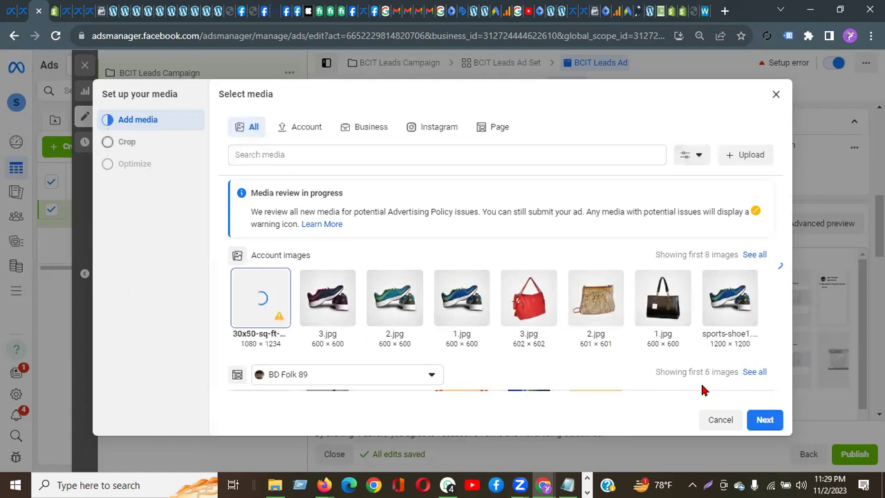
{"action": "mouse_move", "coordinate": [282, 324]}
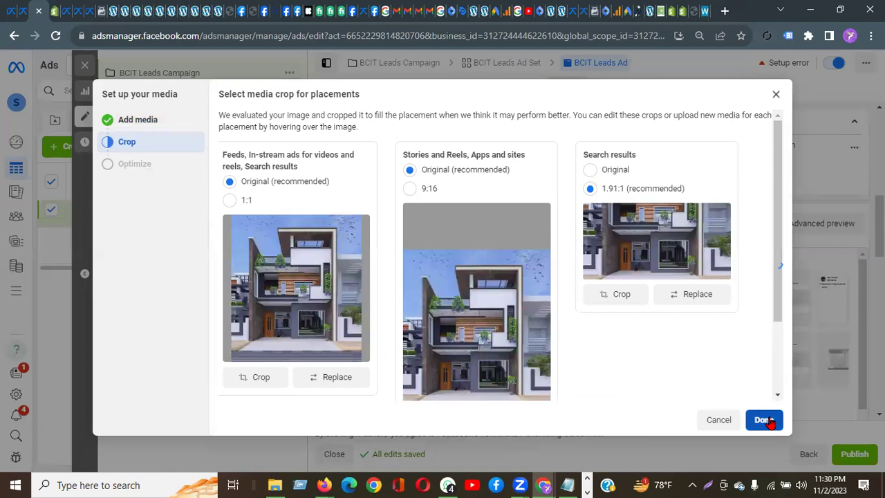
{"action": "left_click", "coordinate": [764, 420]}
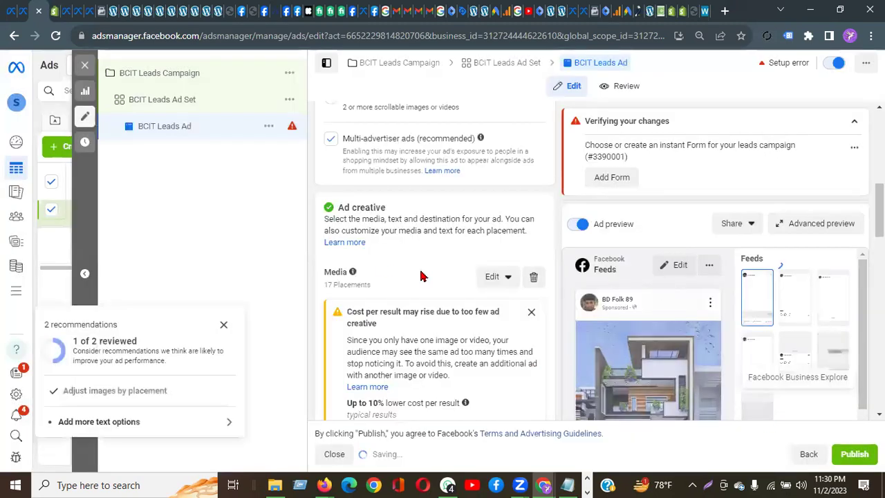
Step: Dismiss the cost-per-result warning and bring back Firefox's duplex house image results
{"action": "left_click", "coordinate": [530, 312]}
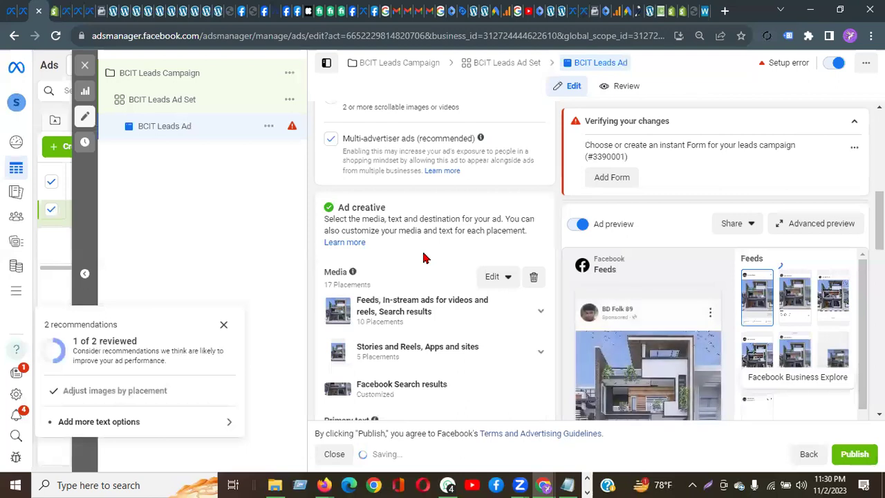
{"action": "scroll", "coordinate": [424, 256], "scroll_direction": "down", "scroll_amount": 5}
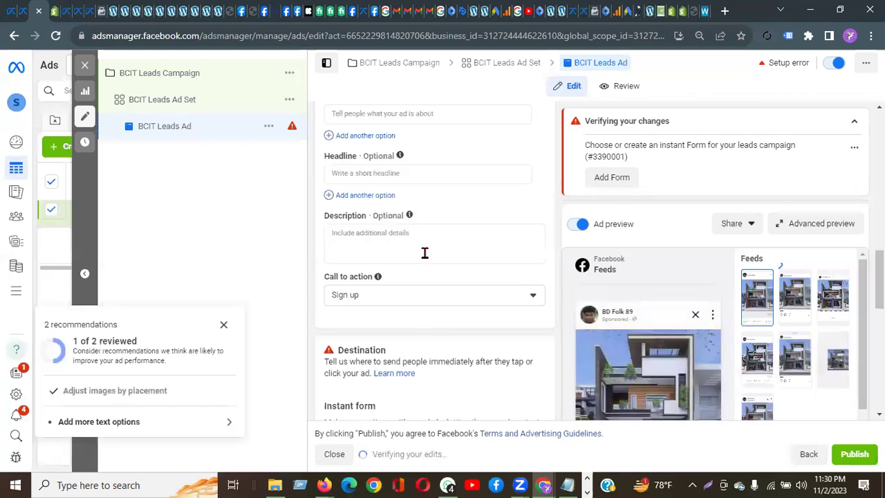
{"action": "scroll", "coordinate": [406, 244], "scroll_direction": "up", "scroll_amount": 2}
{"action": "left_click", "coordinate": [389, 223]}
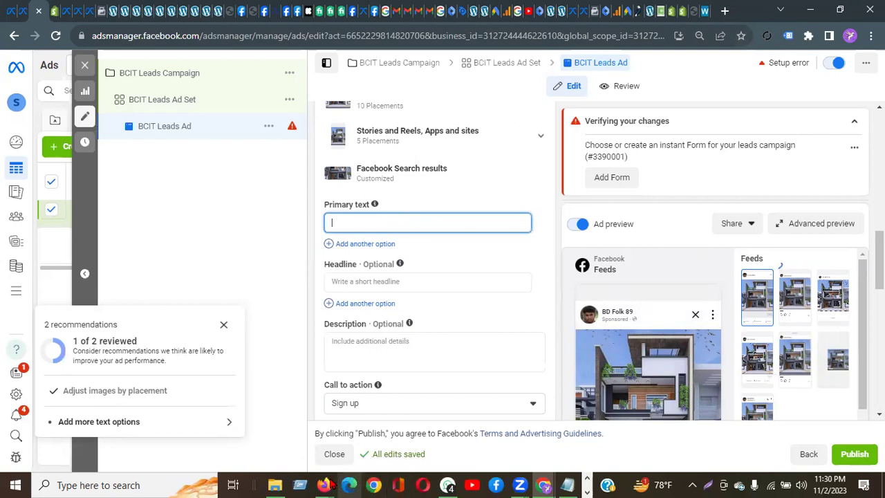
{"action": "mouse_move", "coordinate": [331, 484]}
{"action": "left_click", "coordinate": [325, 439]}
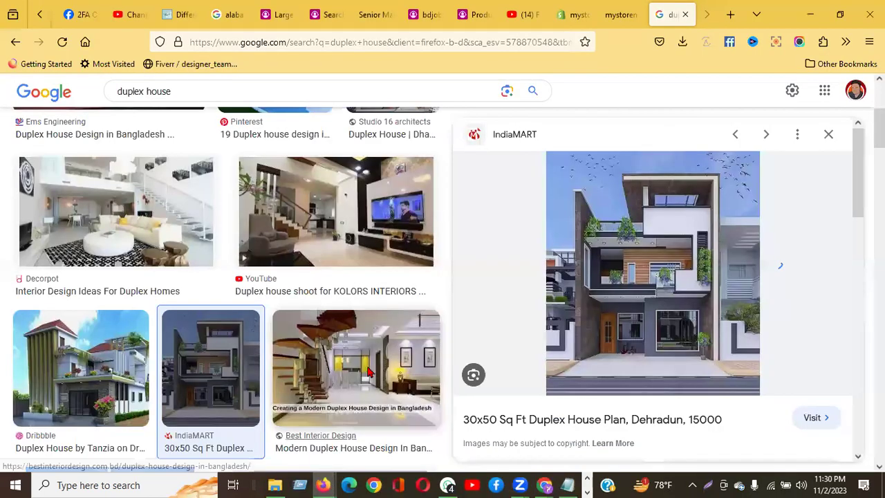
Step: In a new tab, search Google for 'bastu properties ltd' and open BASTU Properties Limited's Facebook page
{"action": "left_click", "coordinate": [729, 15]}
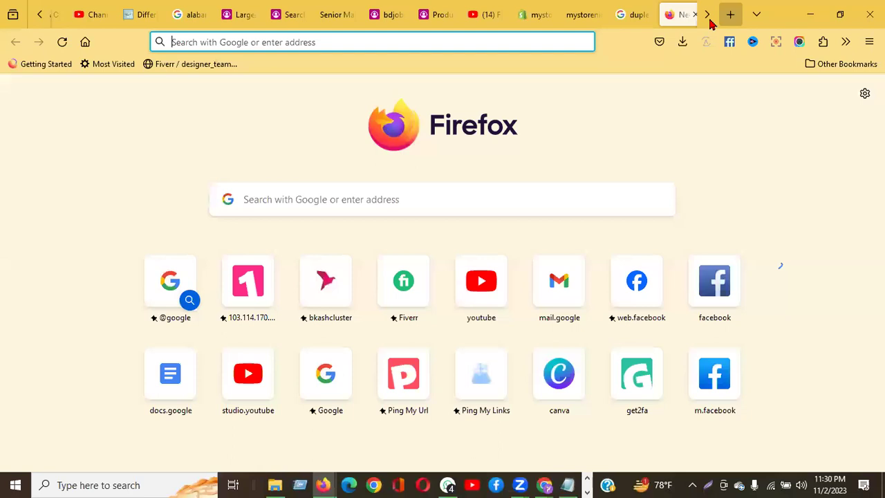
{"action": "left_click", "coordinate": [317, 41]}
{"action": "type", "text": "bast"}
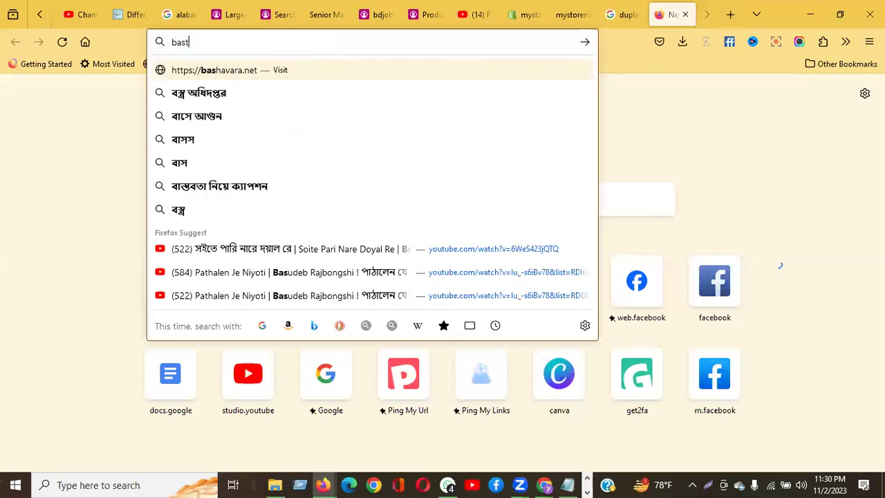
{"action": "type", "text": "u pro"}
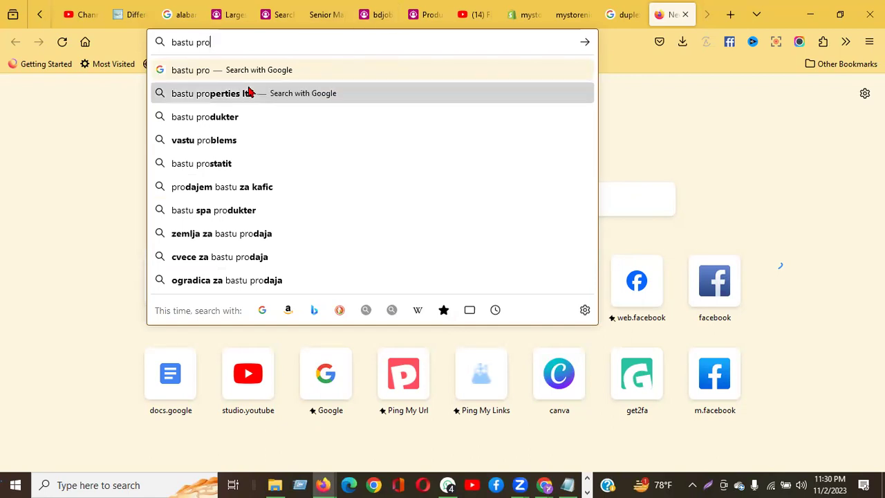
{"action": "left_click", "coordinate": [272, 94]}
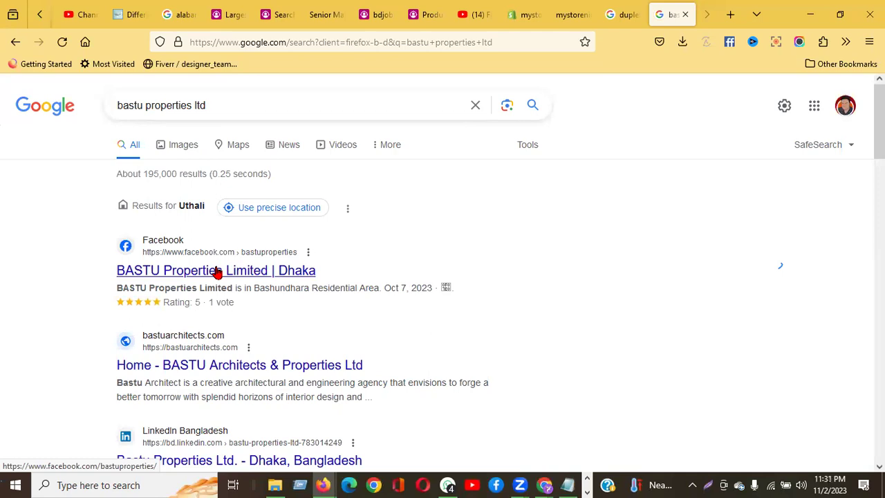
{"action": "left_click", "coordinate": [216, 270]}
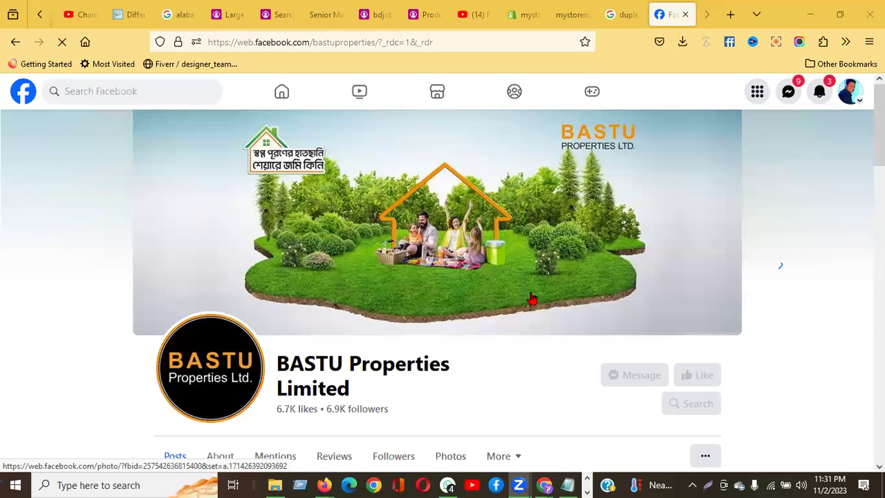
Step: Expand the full text of BASTU's latest post and close the Messenger chat
{"action": "scroll", "coordinate": [532, 299], "scroll_direction": "down", "scroll_amount": 3}
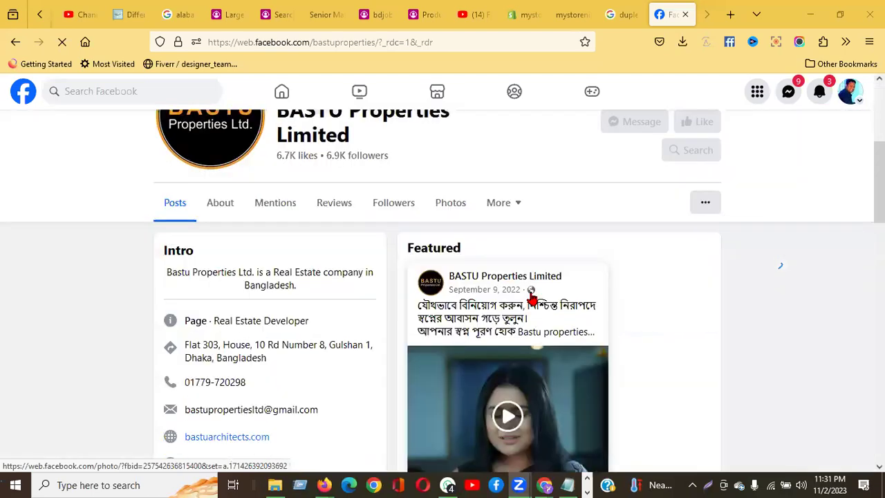
{"action": "scroll", "coordinate": [532, 298], "scroll_direction": "down", "scroll_amount": 5}
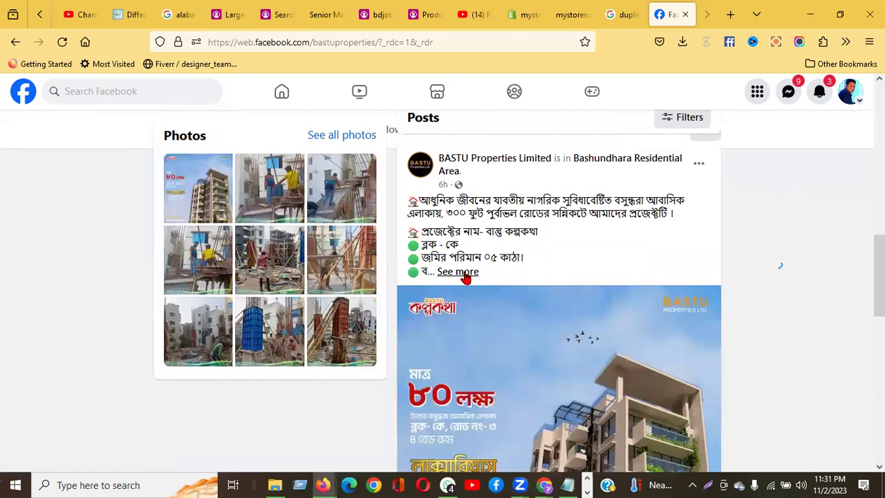
{"action": "left_click", "coordinate": [465, 278]}
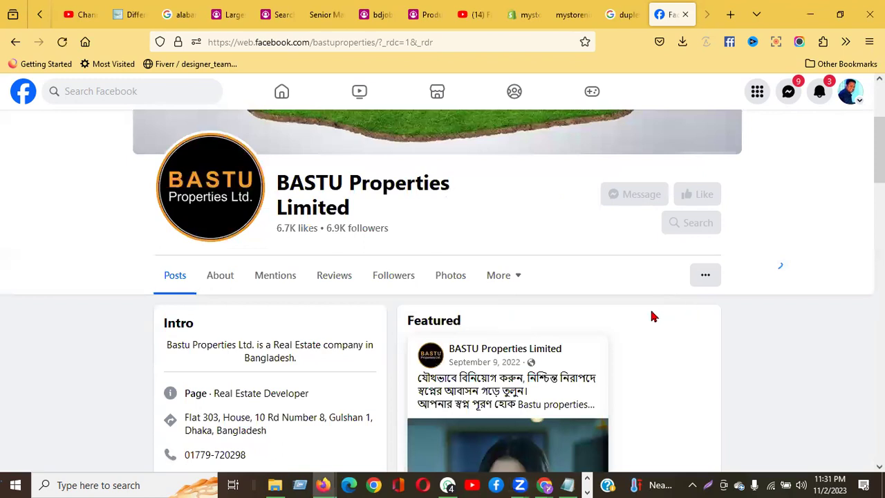
{"action": "scroll", "coordinate": [652, 314], "scroll_direction": "down", "scroll_amount": 2}
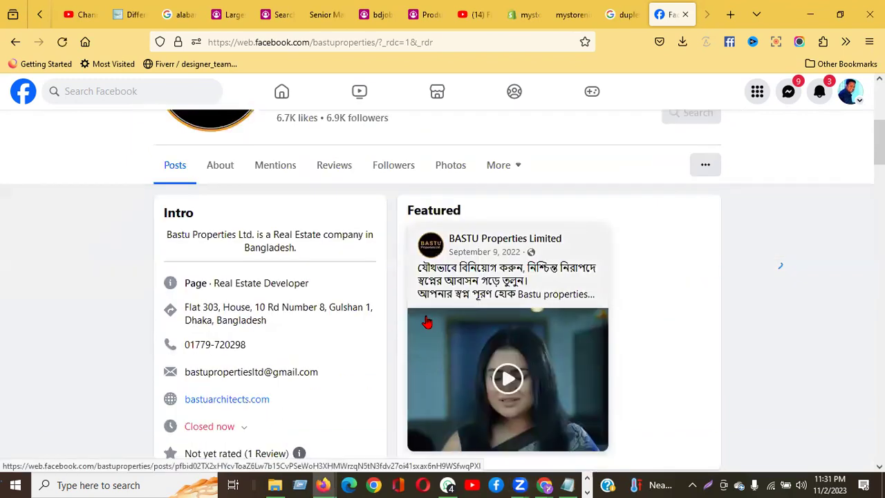
{"action": "scroll", "coordinate": [523, 372], "scroll_direction": "down", "scroll_amount": 5}
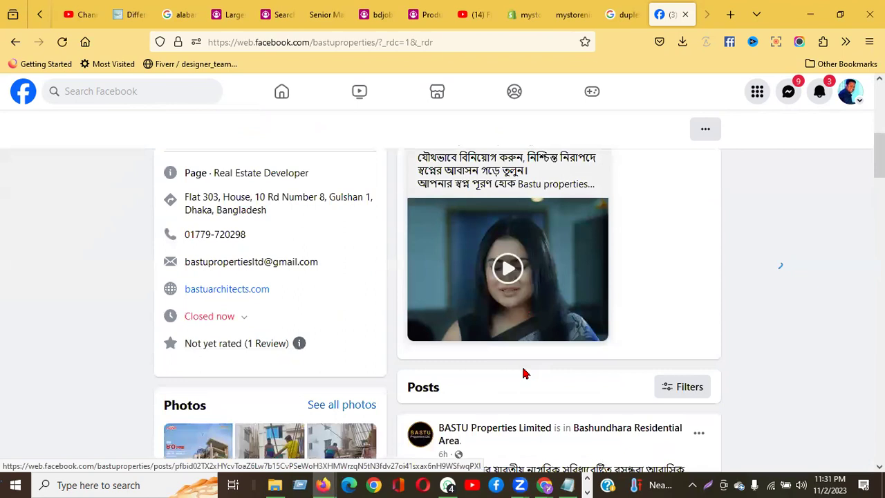
{"action": "scroll", "coordinate": [524, 373], "scroll_direction": "down", "scroll_amount": 2}
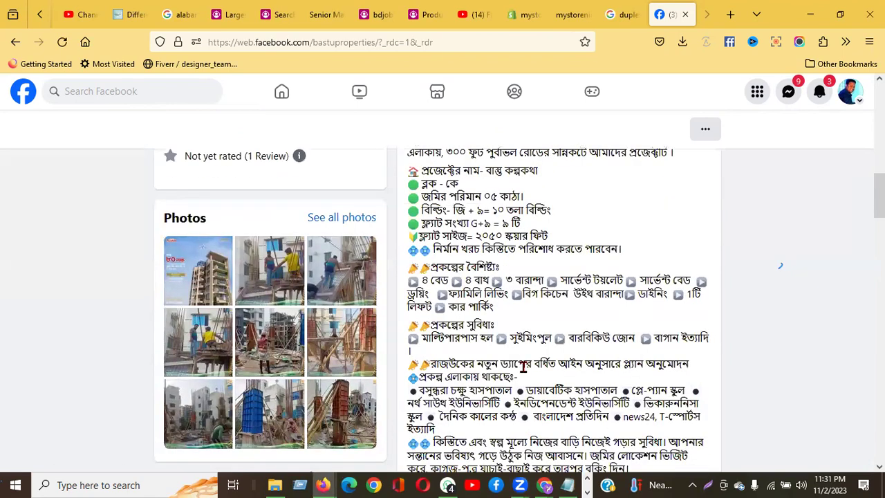
{"action": "scroll", "coordinate": [524, 366], "scroll_direction": "down", "scroll_amount": 2}
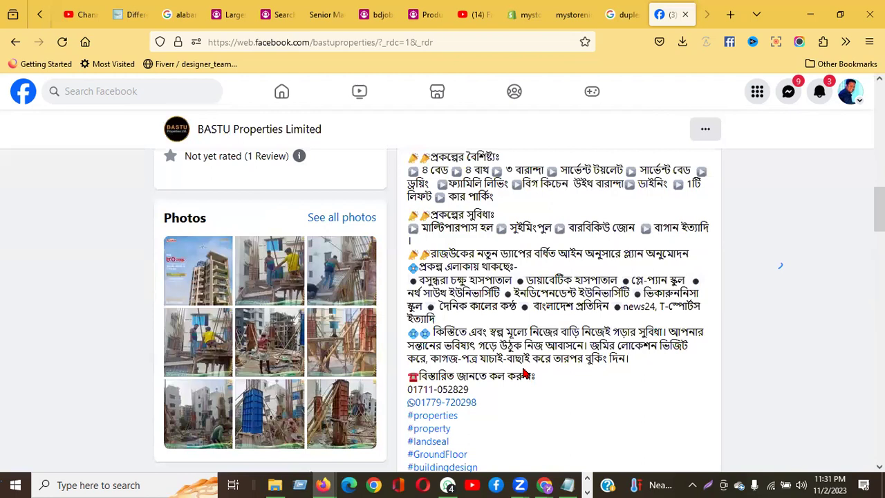
{"action": "scroll", "coordinate": [524, 373], "scroll_direction": "up", "scroll_amount": 2}
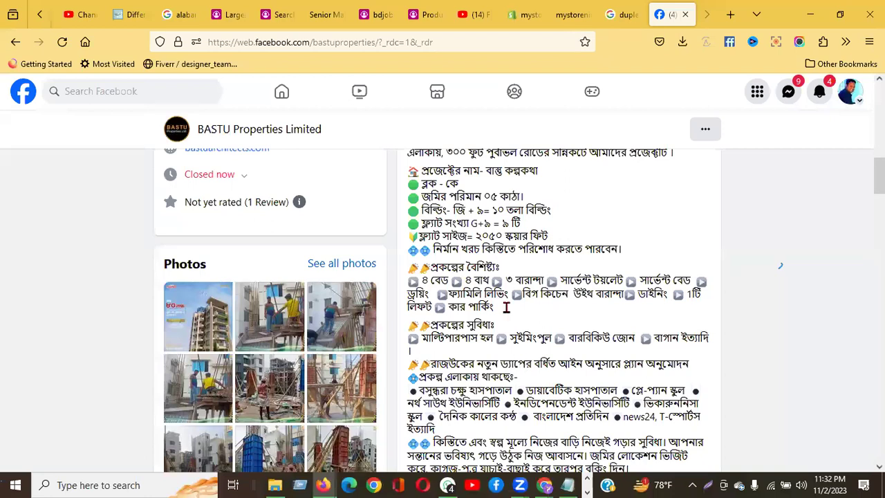
{"action": "scroll", "coordinate": [506, 308], "scroll_direction": "up", "scroll_amount": 2}
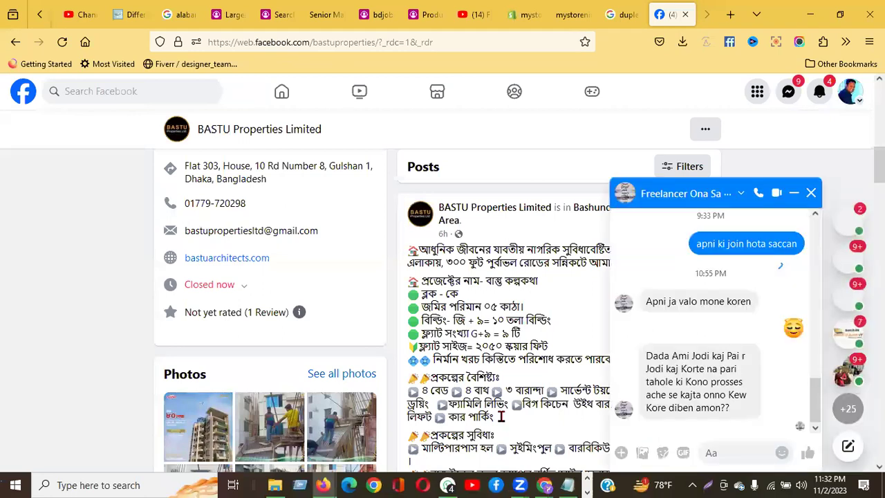
{"action": "left_click", "coordinate": [812, 193]}
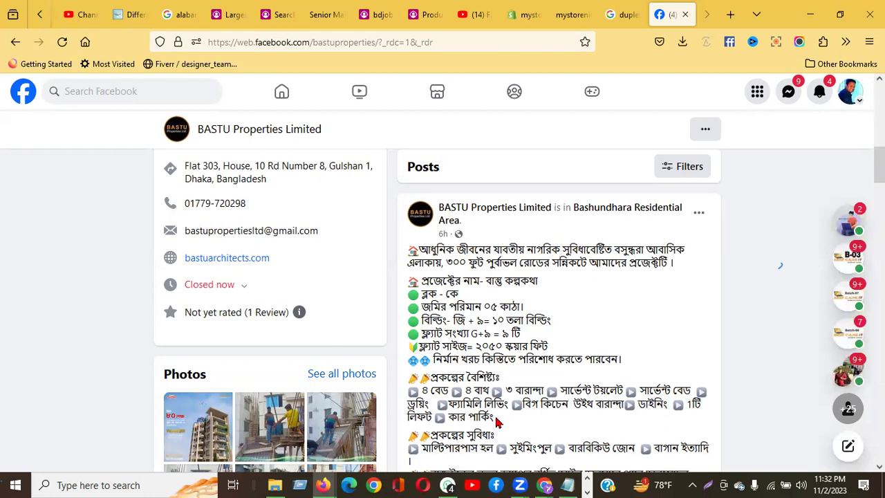
Step: Select the post's Bengali project description from its first line down to the phone number
{"action": "left_click_drag", "start_coordinate": [497, 422], "coordinate": [408, 249]}
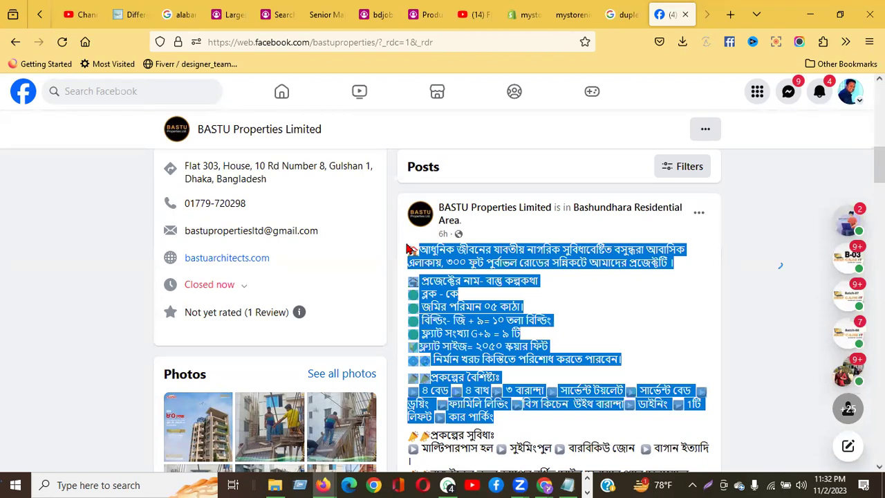
{"action": "scroll", "coordinate": [574, 315], "scroll_direction": "down", "scroll_amount": 3}
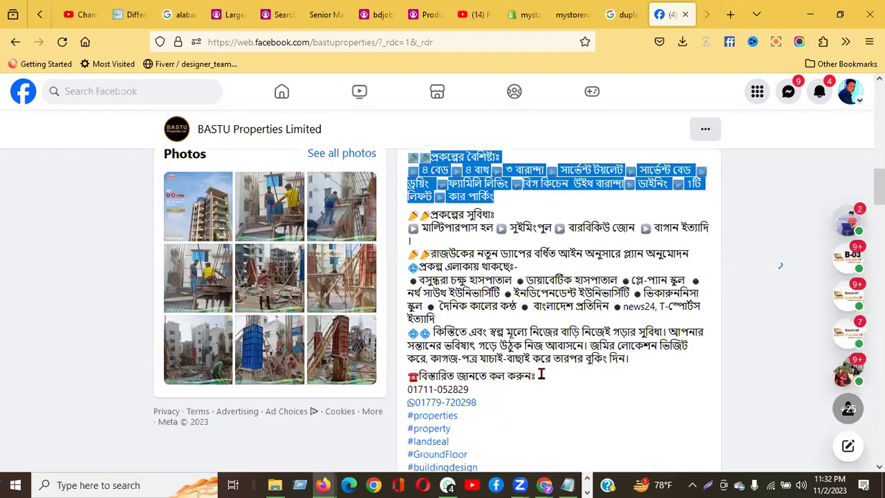
{"action": "triple_click", "coordinate": [413, 159]}
{"action": "left_click_drag", "start_coordinate": [413, 159], "coordinate": [413, 159]}
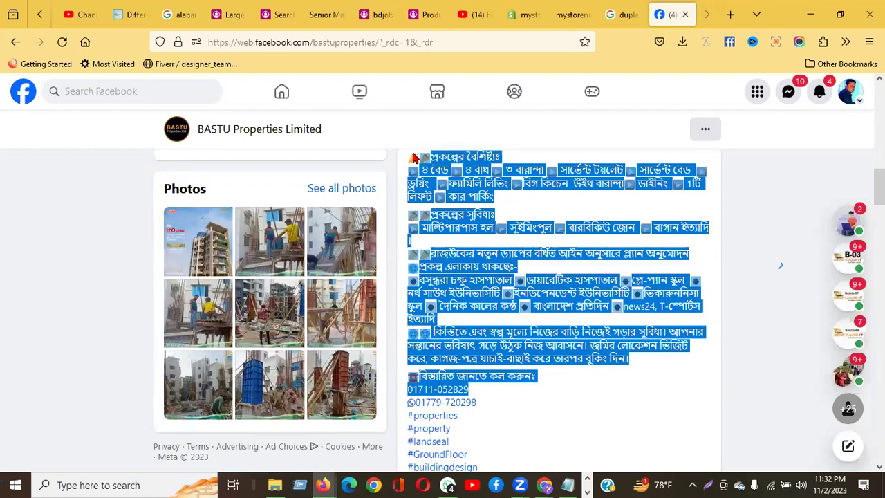
{"action": "scroll", "coordinate": [413, 166], "scroll_direction": "up", "scroll_amount": 3}
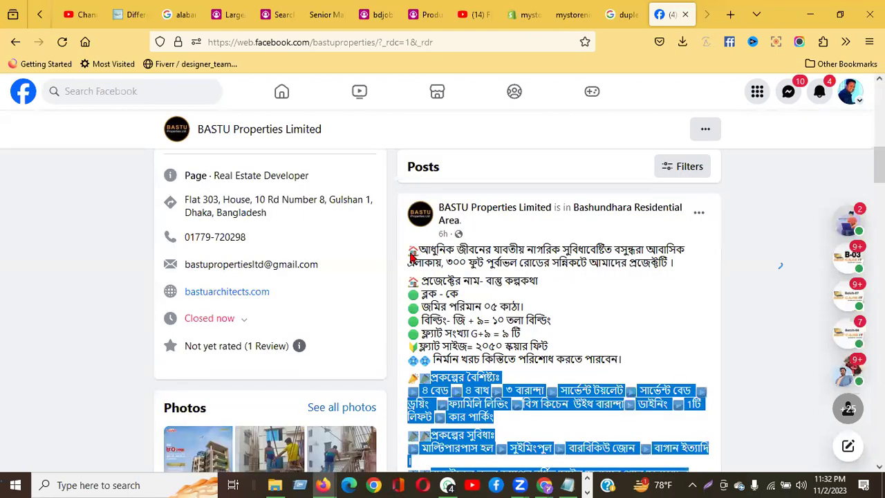
{"action": "left_click_drag", "start_coordinate": [409, 256], "coordinate": [406, 256]}
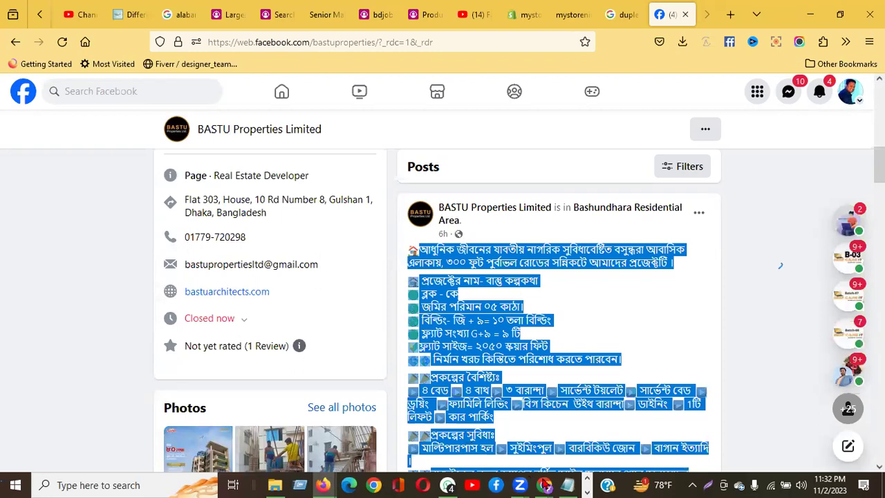
Step: Paste the copied Bengali BASTU description as the BCIT Leads Ad's primary text
{"action": "left_click", "coordinate": [545, 485]}
{"action": "left_click", "coordinate": [595, 430]}
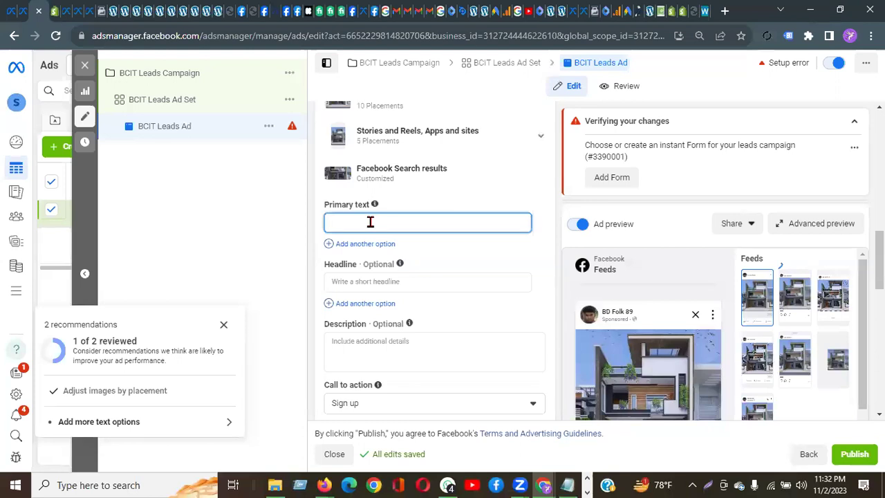
{"action": "key", "text": "ctrl+v"}
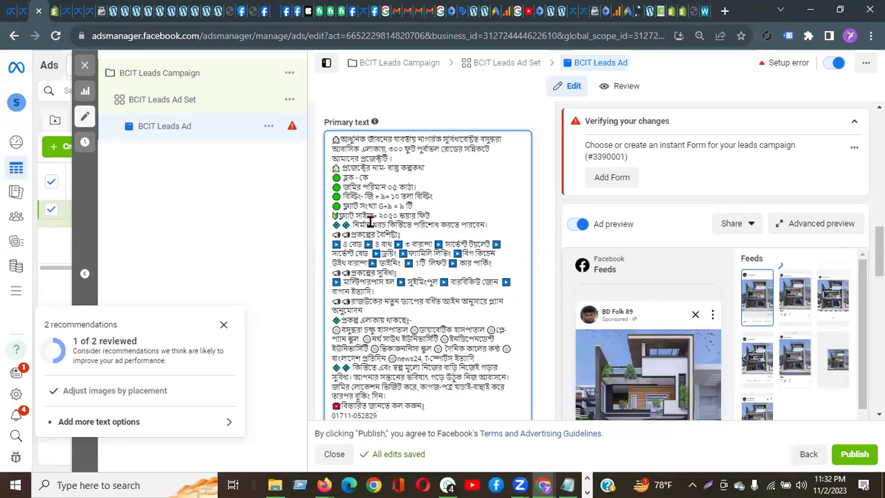
{"action": "scroll", "coordinate": [392, 256], "scroll_direction": "down", "scroll_amount": 3}
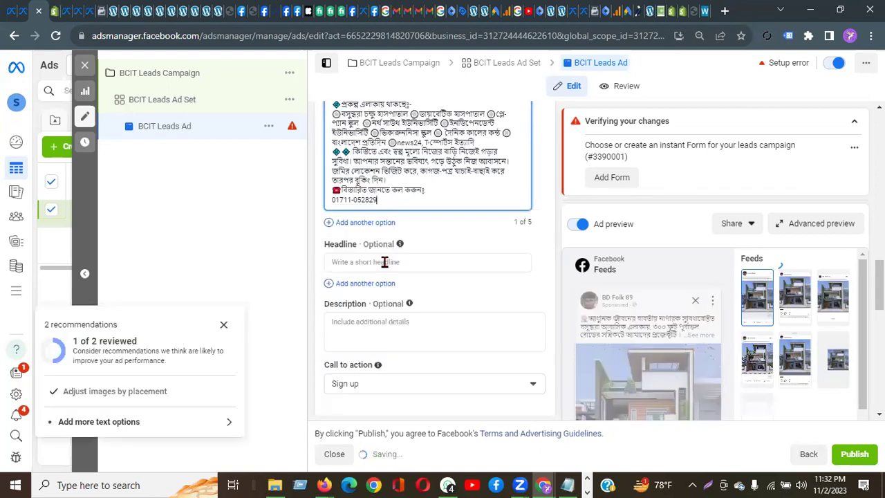
{"action": "key", "text": "Tab"}
{"action": "left_click", "coordinate": [324, 485]}
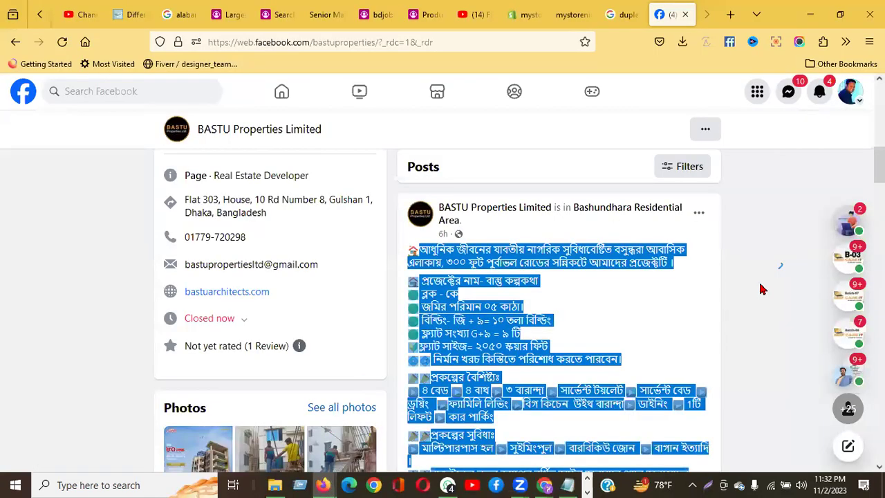
{"action": "left_click", "coordinate": [421, 247]}
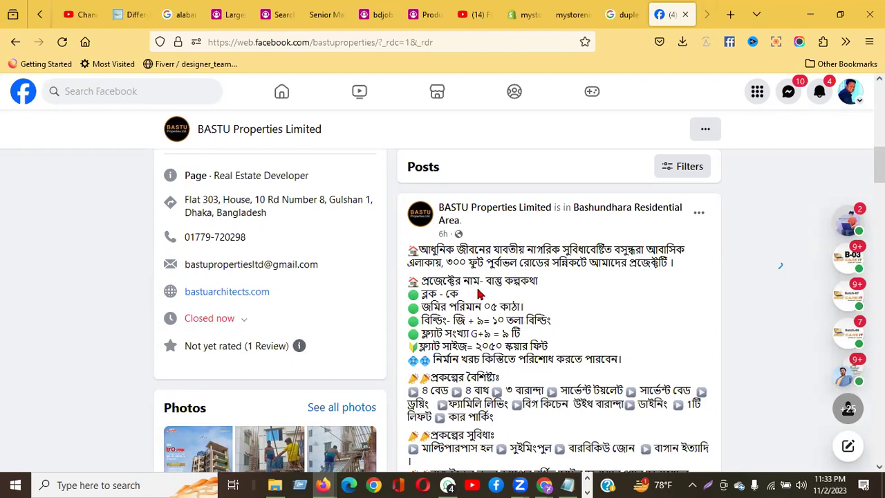
{"action": "scroll", "coordinate": [478, 287], "scroll_direction": "down", "scroll_amount": 4}
{"action": "scroll", "coordinate": [477, 294], "scroll_direction": "down", "scroll_amount": 9}
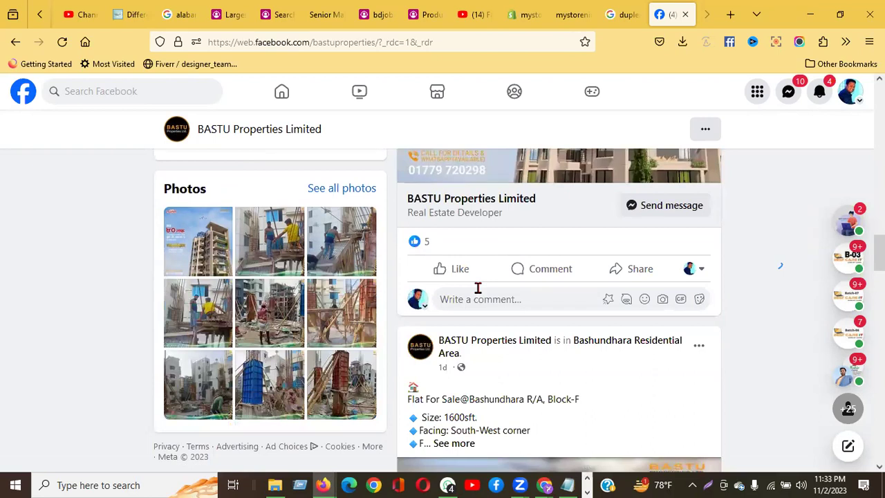
{"action": "scroll", "coordinate": [477, 294], "scroll_direction": "up", "scroll_amount": 6}
{"action": "scroll", "coordinate": [479, 294], "scroll_direction": "down", "scroll_amount": 2}
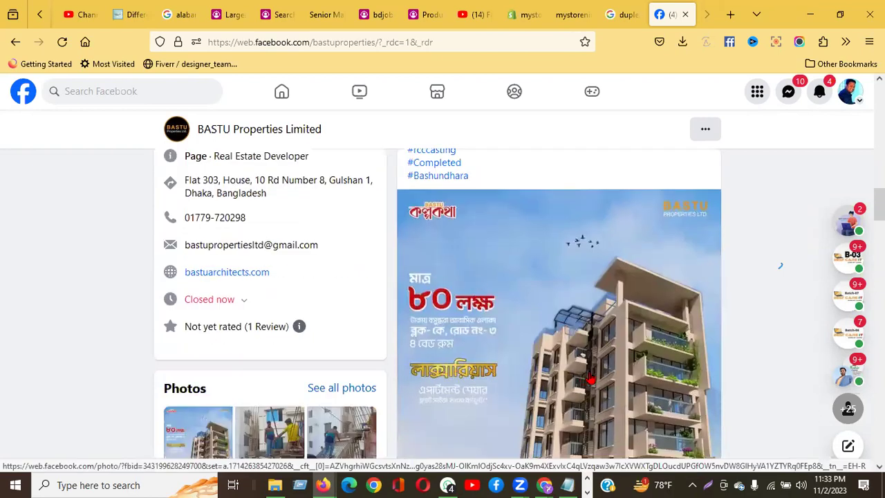
{"action": "scroll", "coordinate": [588, 377], "scroll_direction": "down", "scroll_amount": 15}
{"action": "scroll", "coordinate": [588, 377], "scroll_direction": "down", "scroll_amount": 7}
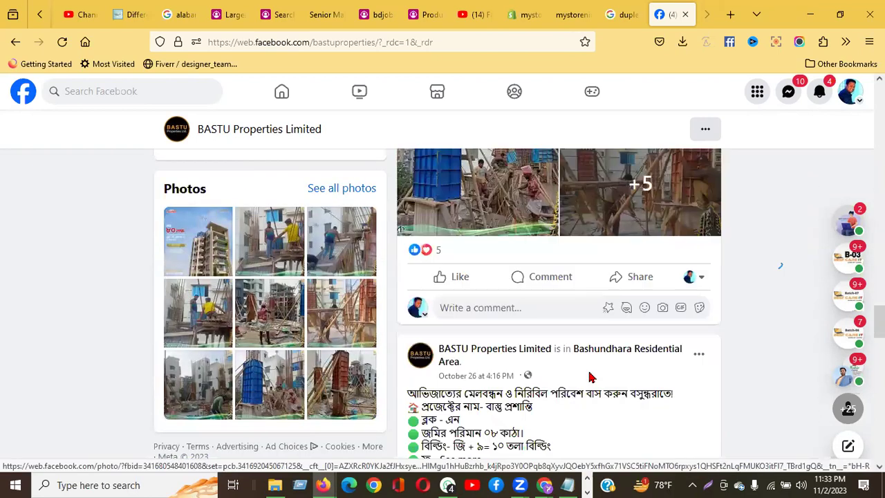
{"action": "scroll", "coordinate": [589, 377], "scroll_direction": "up", "scroll_amount": 2}
{"action": "scroll", "coordinate": [588, 377], "scroll_direction": "down", "scroll_amount": 2}
{"action": "scroll", "coordinate": [590, 379], "scroll_direction": "down", "scroll_amount": 7}
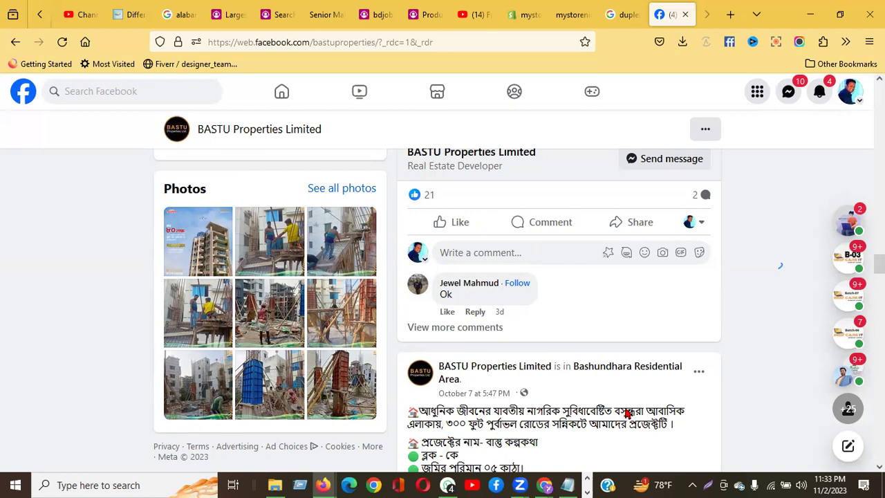
{"action": "scroll", "coordinate": [626, 413], "scroll_direction": "down", "scroll_amount": 5}
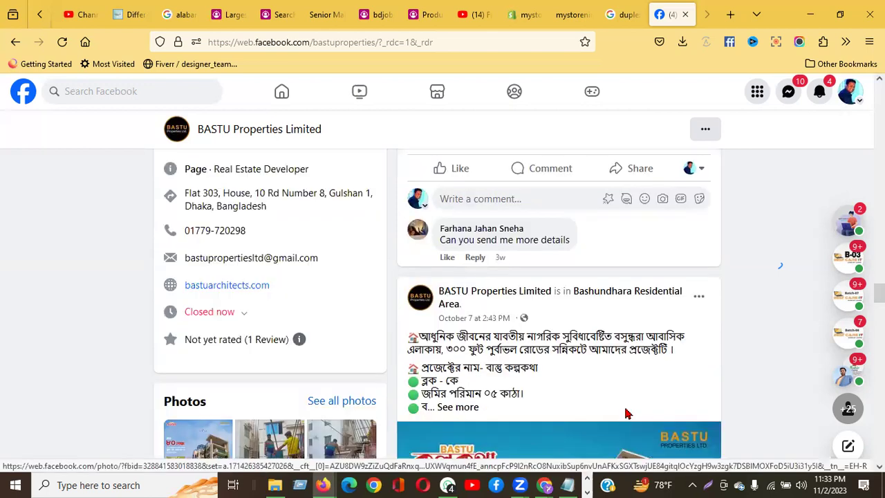
{"action": "scroll", "coordinate": [626, 413], "scroll_direction": "down", "scroll_amount": 3}
{"action": "scroll", "coordinate": [628, 413], "scroll_direction": "down", "scroll_amount": 2}
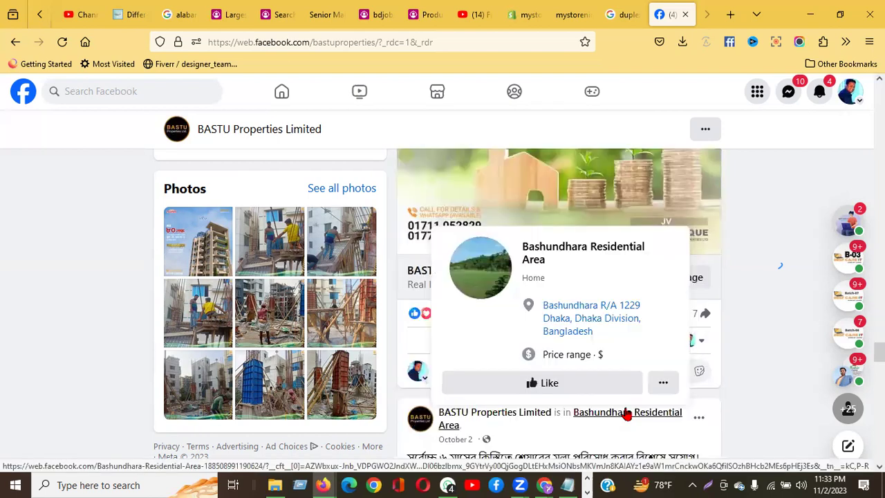
{"action": "scroll", "coordinate": [626, 413], "scroll_direction": "up", "scroll_amount": 2}
{"action": "scroll", "coordinate": [626, 413], "scroll_direction": "down", "scroll_amount": 2}
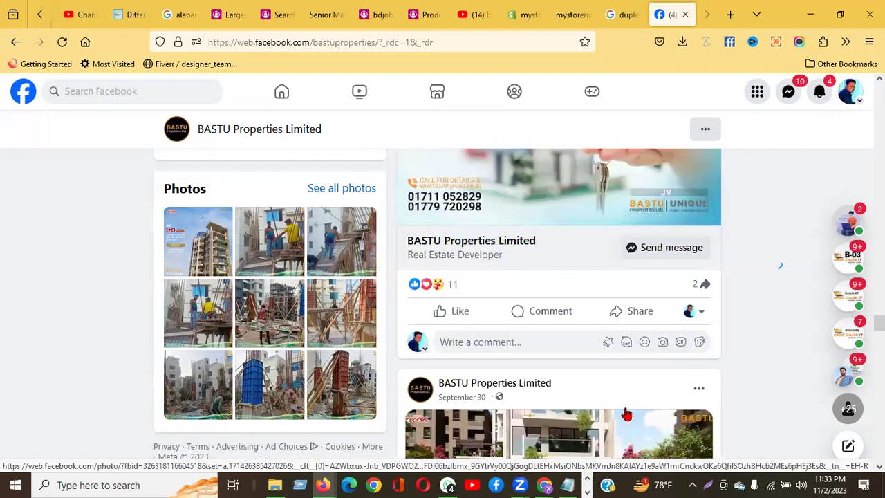
{"action": "scroll", "coordinate": [626, 413], "scroll_direction": "down", "scroll_amount": 3}
{"action": "scroll", "coordinate": [626, 413], "scroll_direction": "down", "scroll_amount": 1}
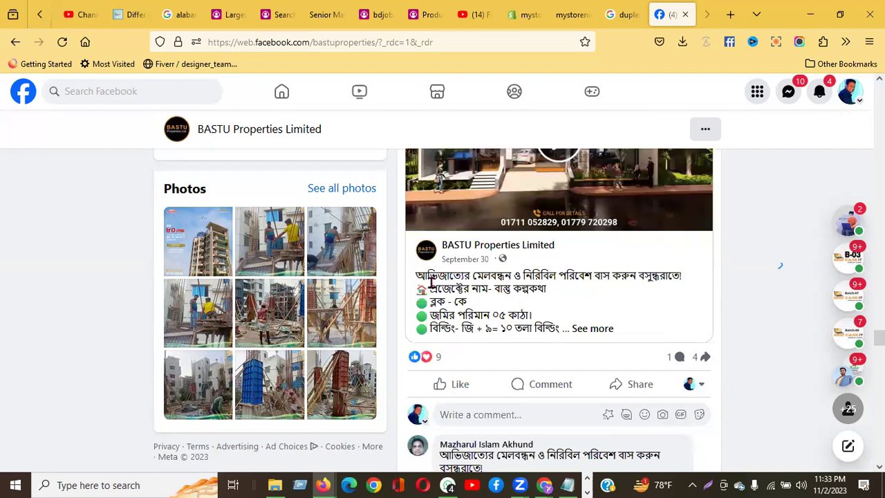
{"action": "triple_click", "coordinate": [687, 287]}
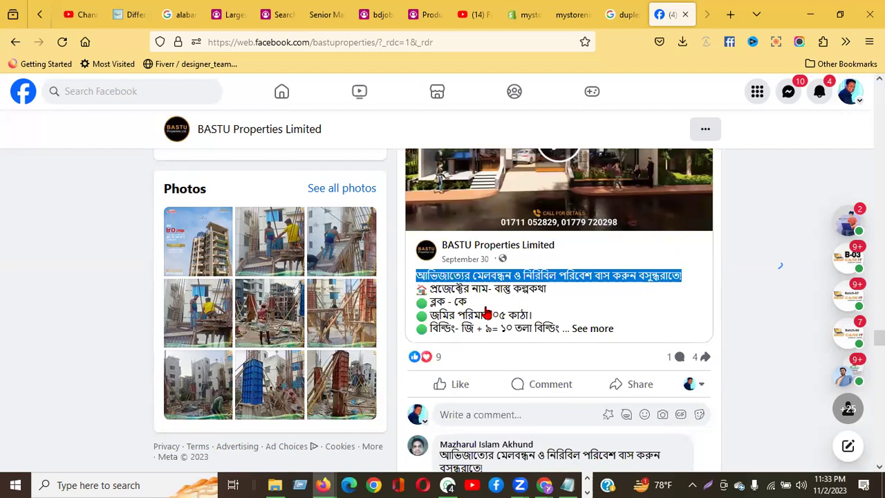
{"action": "scroll", "coordinate": [487, 312], "scroll_direction": "down", "scroll_amount": 5}
{"action": "scroll", "coordinate": [487, 312], "scroll_direction": "down", "scroll_amount": 8}
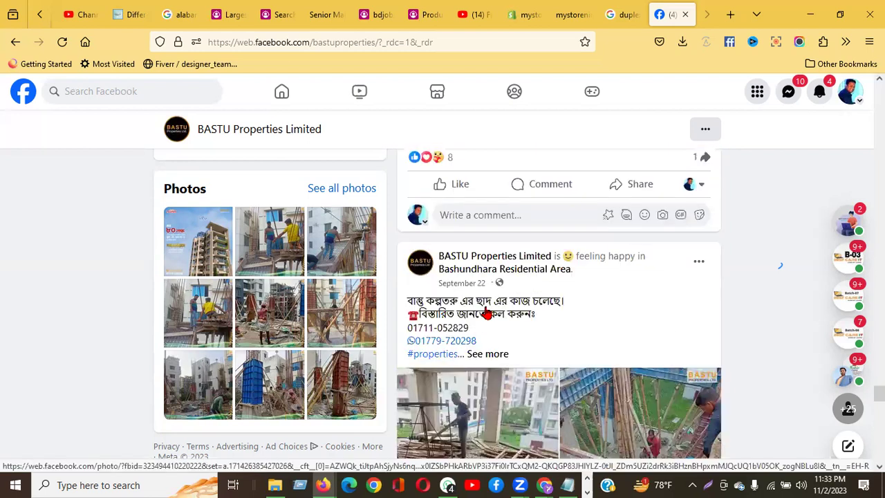
{"action": "scroll", "coordinate": [486, 313], "scroll_direction": "down", "scroll_amount": 5}
{"action": "scroll", "coordinate": [486, 312], "scroll_direction": "down", "scroll_amount": 5}
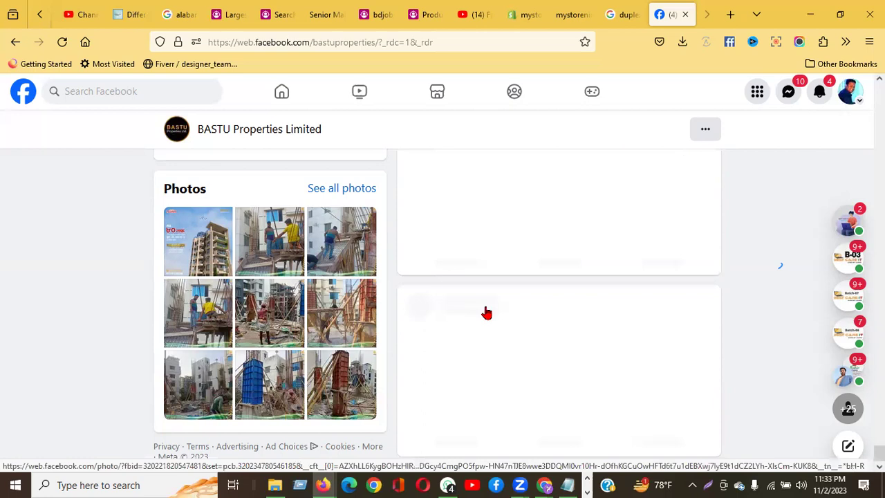
{"action": "scroll", "coordinate": [487, 312], "scroll_direction": "up", "scroll_amount": 5}
{"action": "scroll", "coordinate": [487, 313], "scroll_direction": "down", "scroll_amount": 1}
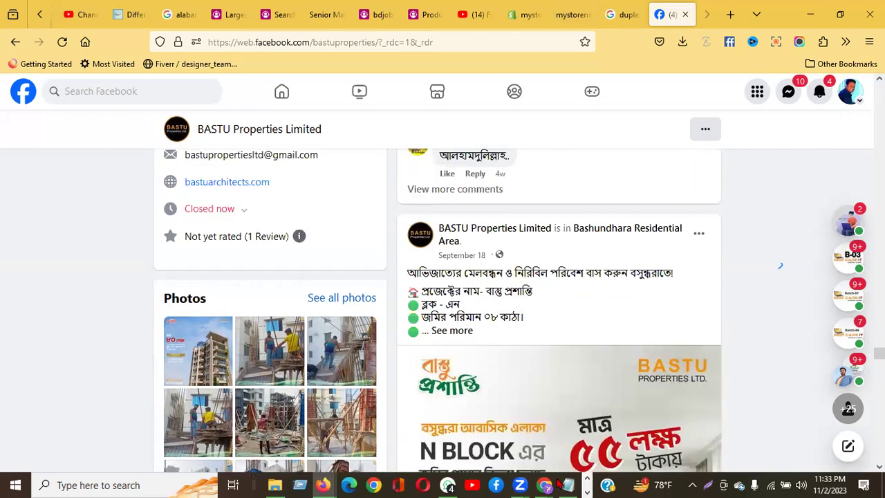
{"action": "mouse_move", "coordinate": [544, 486]}
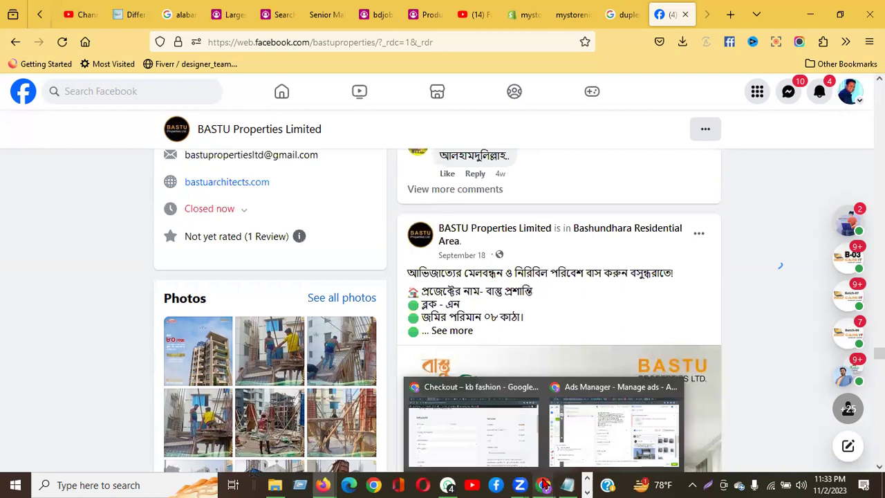
Step: Paste the copied Bengali BASTU line into the ad's Headline, leaving Description empty
{"action": "left_click", "coordinate": [575, 457]}
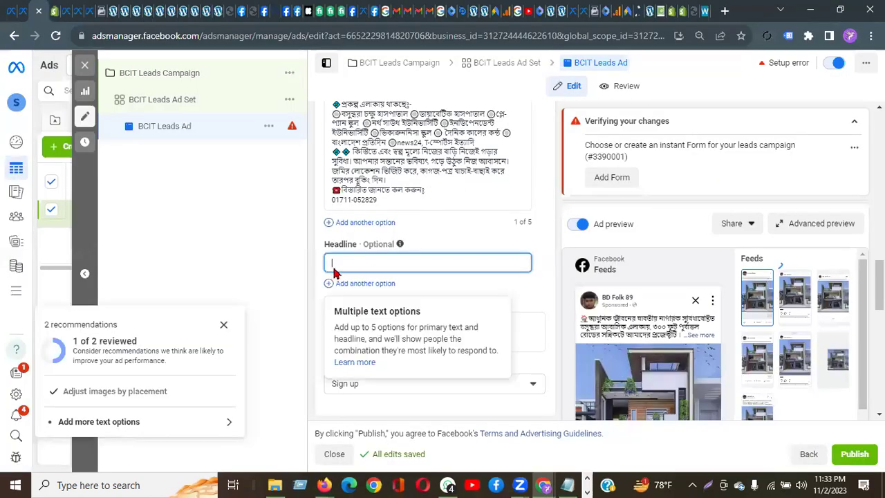
{"action": "type", "text": "আভিজাত্যের মেলবন্ধন ও নিরিবিলি পরিবেশে বাস করুন সুন্দরবনে"}
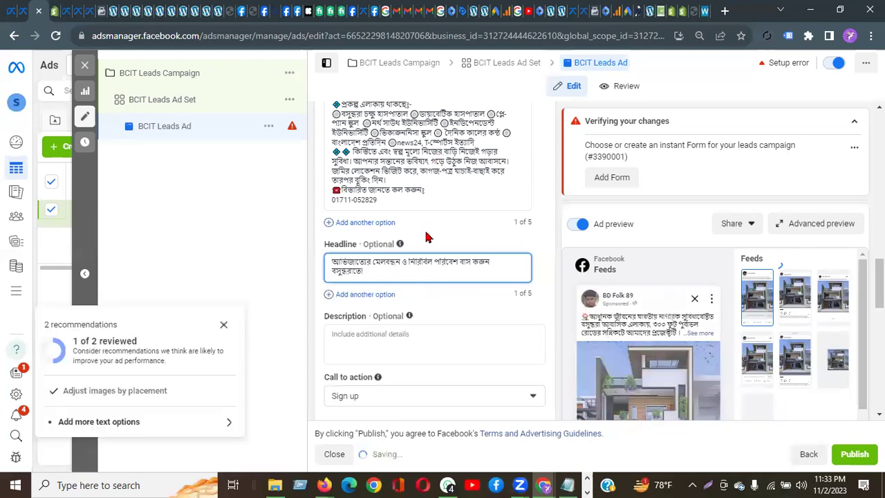
{"action": "left_click", "coordinate": [382, 336]}
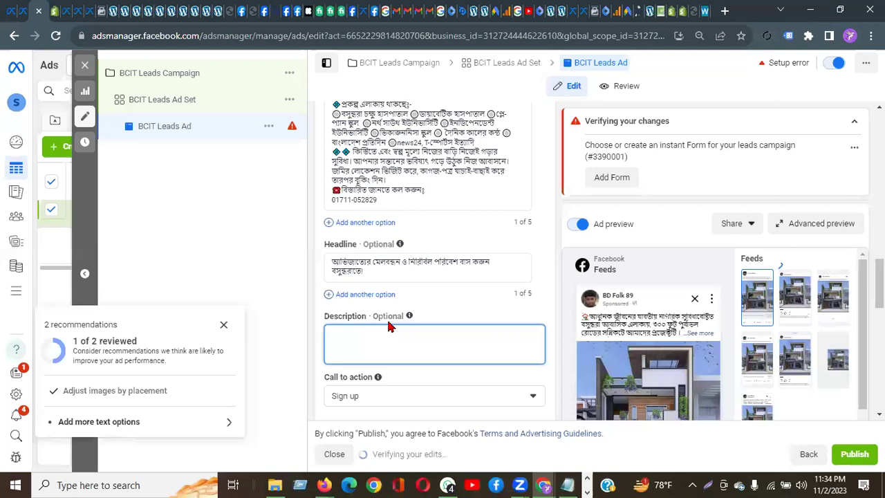
{"action": "scroll", "coordinate": [397, 334], "scroll_direction": "down", "scroll_amount": 2}
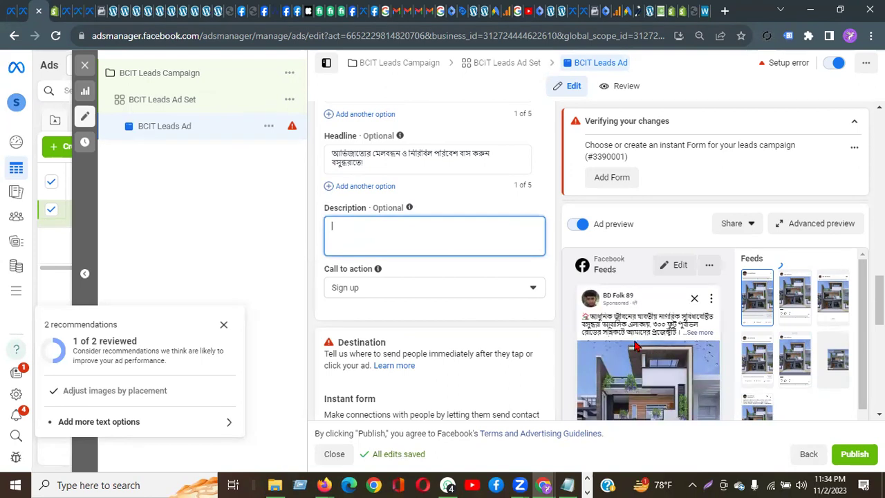
{"action": "scroll", "coordinate": [367, 327], "scroll_direction": "down", "scroll_amount": 3}
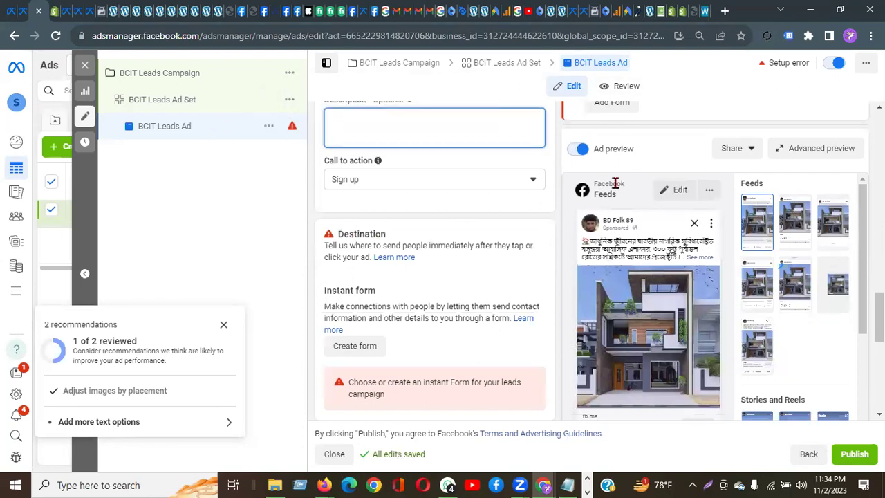
{"action": "scroll", "coordinate": [658, 196], "scroll_direction": "up", "scroll_amount": 5}
{"action": "scroll", "coordinate": [658, 196], "scroll_direction": "up", "scroll_amount": 2}
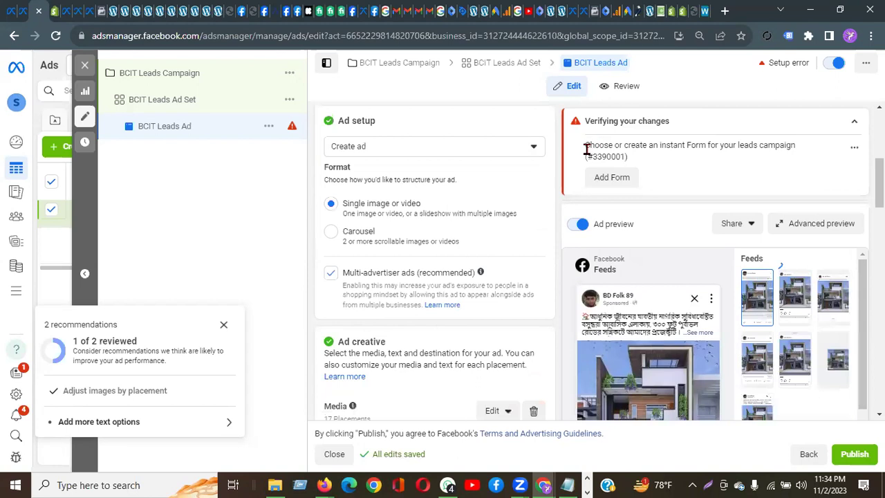
{"action": "left_click_drag", "start_coordinate": [585, 149], "coordinate": [767, 146]}
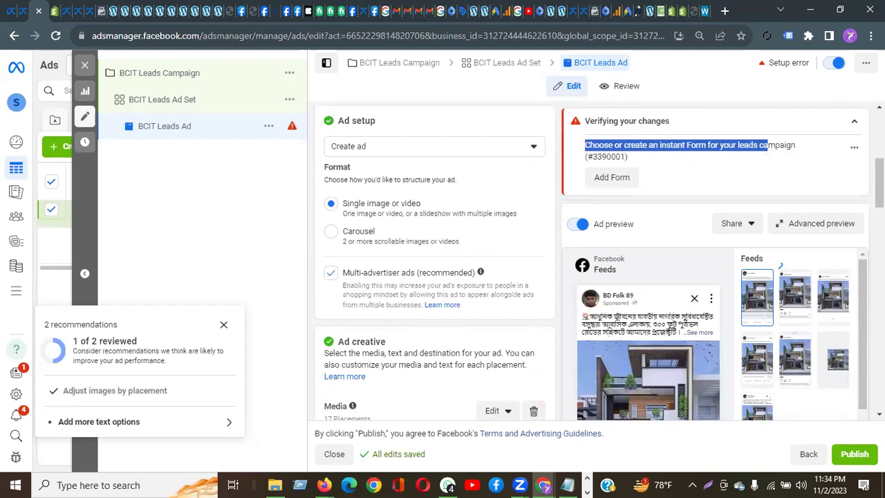
{"action": "scroll", "coordinate": [768, 146], "scroll_direction": "down", "scroll_amount": 4}
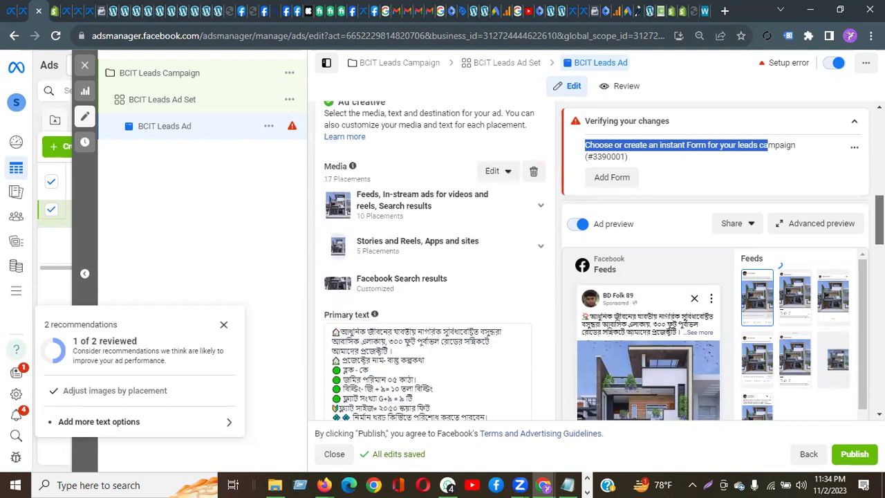
{"action": "scroll", "coordinate": [428, 262], "scroll_direction": "down", "scroll_amount": 3}
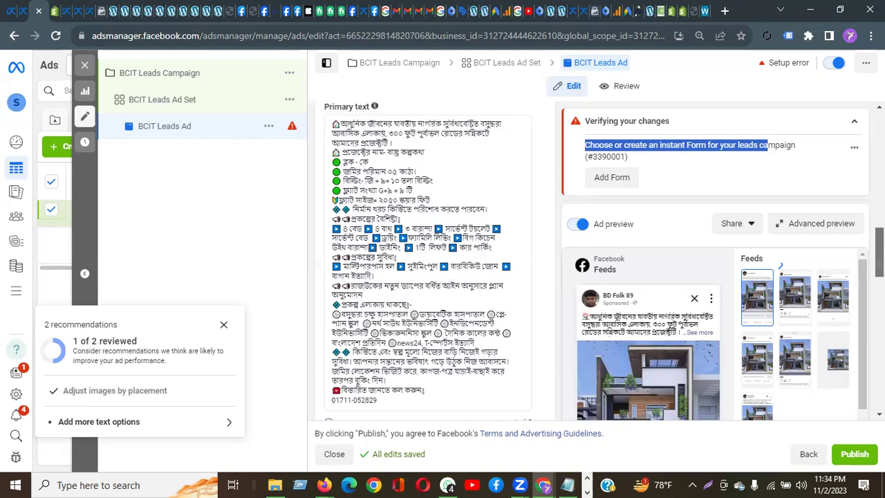
{"action": "scroll", "coordinate": [429, 263], "scroll_direction": "down", "scroll_amount": 1}
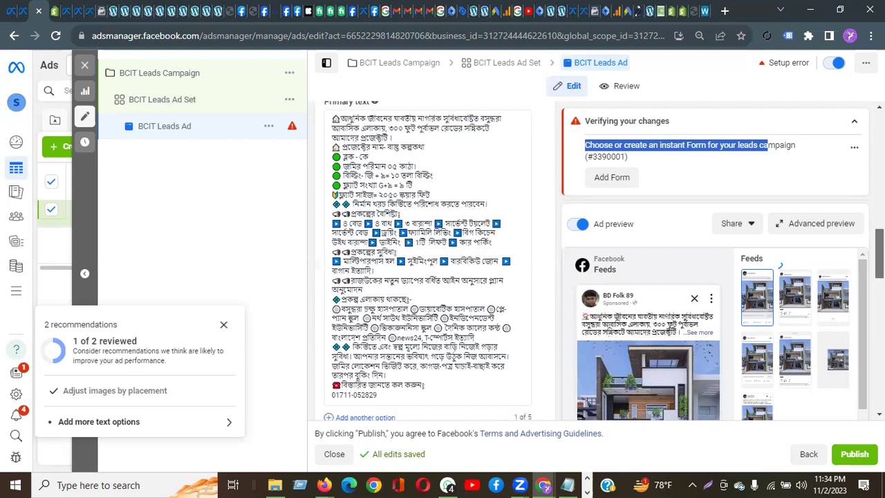
{"action": "scroll", "coordinate": [452, 316], "scroll_direction": "down", "scroll_amount": 2}
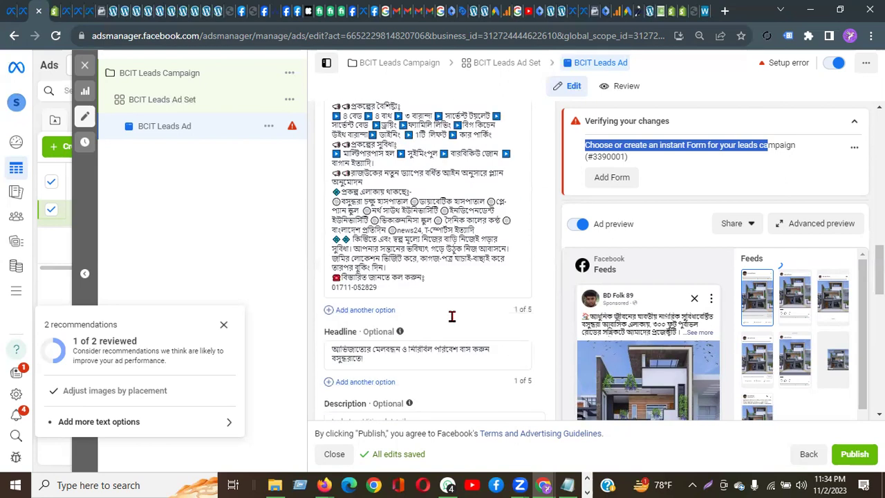
{"action": "scroll", "coordinate": [452, 316], "scroll_direction": "down", "scroll_amount": 2}
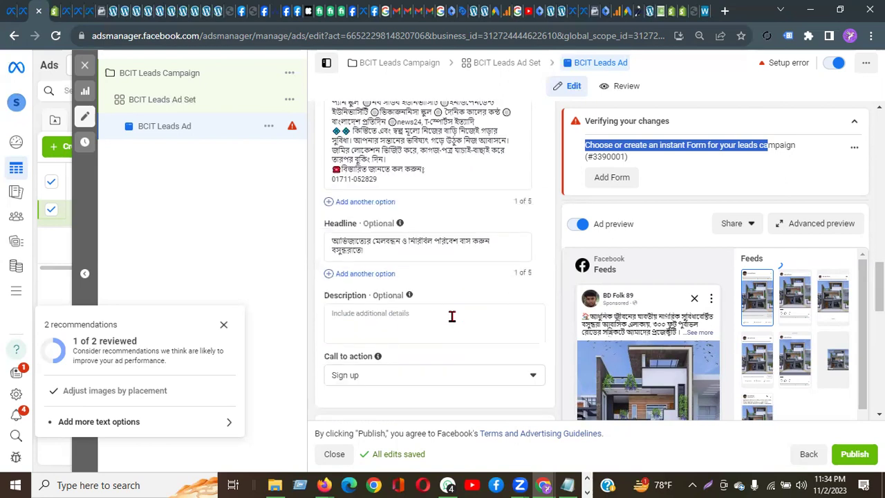
{"action": "scroll", "coordinate": [381, 377], "scroll_direction": "down", "scroll_amount": 4}
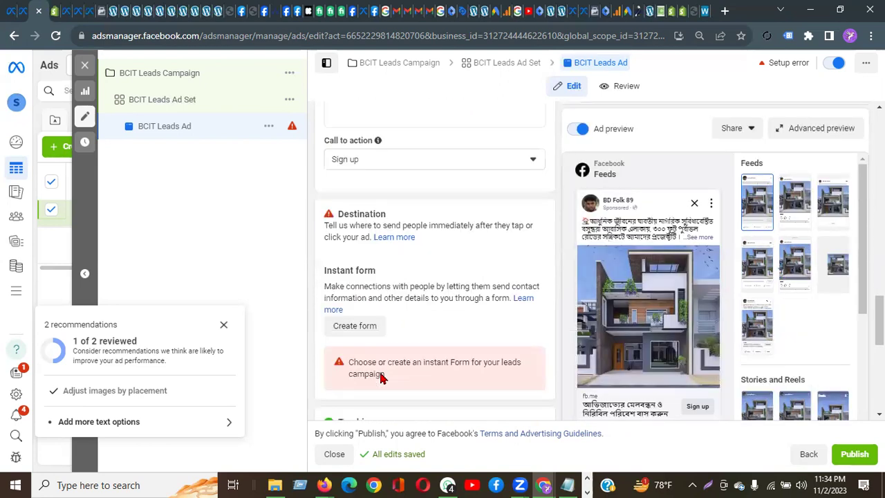
{"action": "scroll", "coordinate": [381, 375], "scroll_direction": "down", "scroll_amount": 1}
{"action": "scroll", "coordinate": [381, 373], "scroll_direction": "down", "scroll_amount": 1}
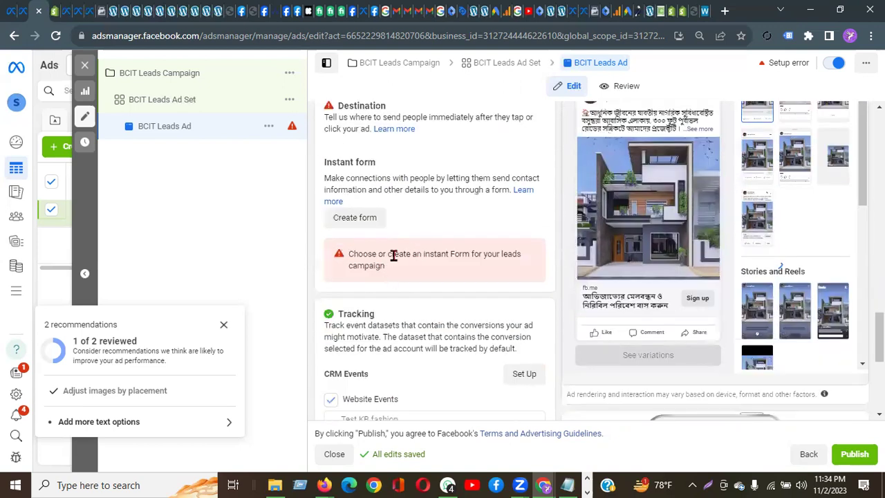
{"action": "scroll", "coordinate": [392, 255], "scroll_direction": "up", "scroll_amount": 2}
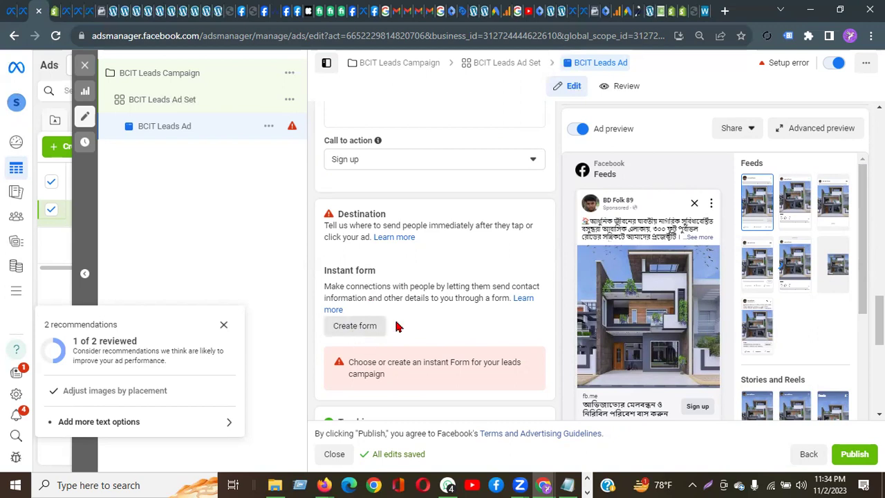
{"action": "left_click", "coordinate": [355, 327]}
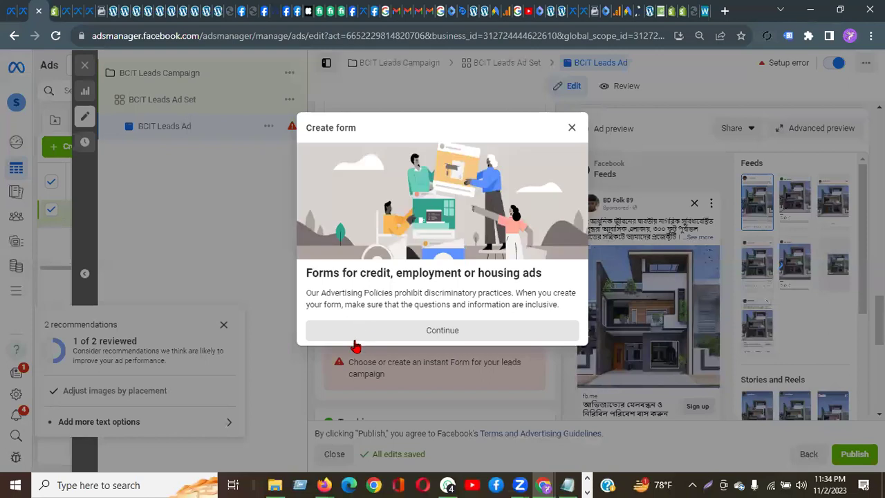
Step: Accept the housing ads notice and rename the form 'Bastu Properties Leads ads'
{"action": "left_click", "coordinate": [455, 334]}
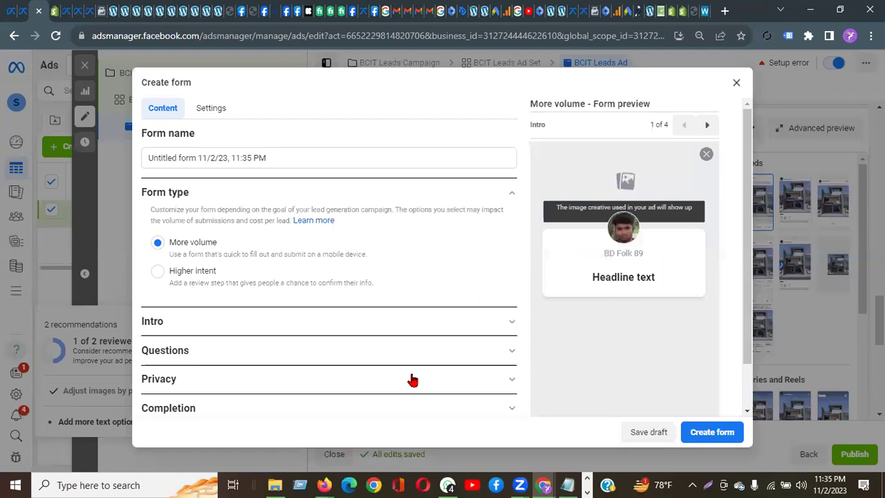
{"action": "left_click_drag", "start_coordinate": [277, 154], "coordinate": [118, 162]}
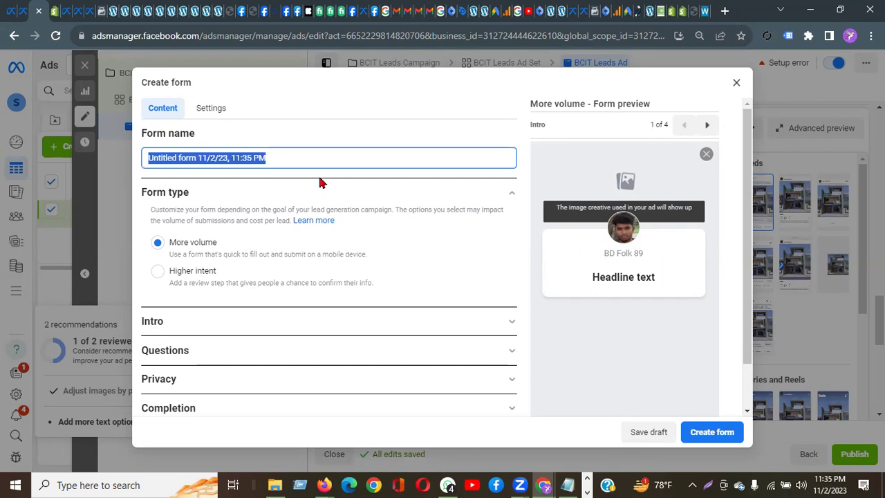
{"action": "type", "text": "Bastu"}
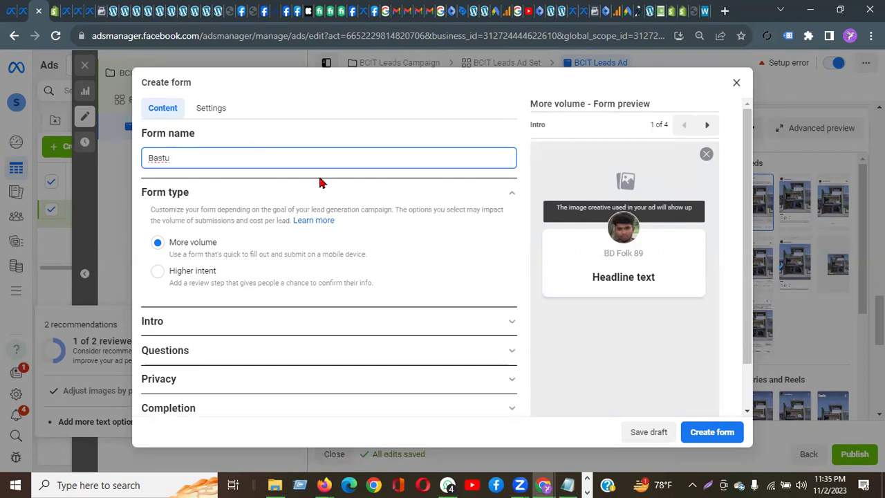
{"action": "type", "text": " Properties Leasd ads"}
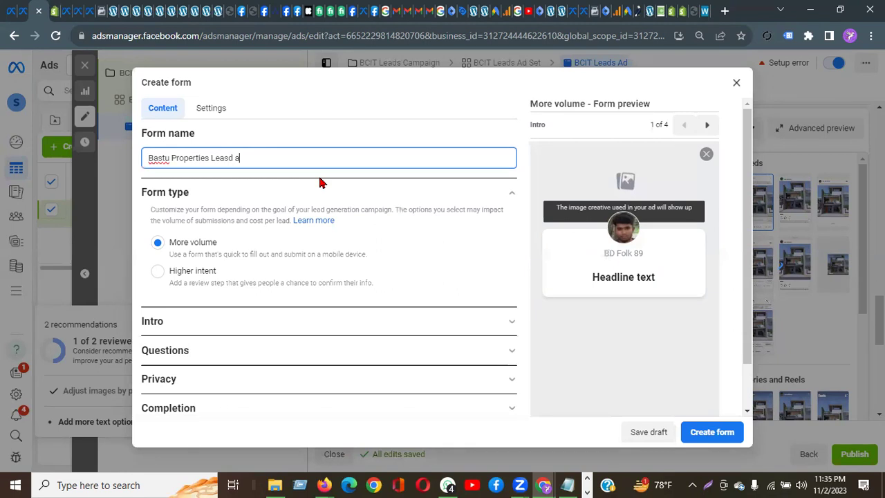
{"action": "key", "text": "BackSpace"}
{"action": "key", "text": "BackSpace"}
{"action": "key", "text": "BackSpace"}
{"action": "key", "text": "BackSpace"}
{"action": "key", "text": "BackSpace"}
{"action": "key", "text": "BackSpace"}
{"action": "key", "text": "BackSpace"}
{"action": "type", "text": "ads ads"}
Step: Append the author's name and the date '-2/11/23' to the form name
{"action": "type", "text": "by Devdas"}
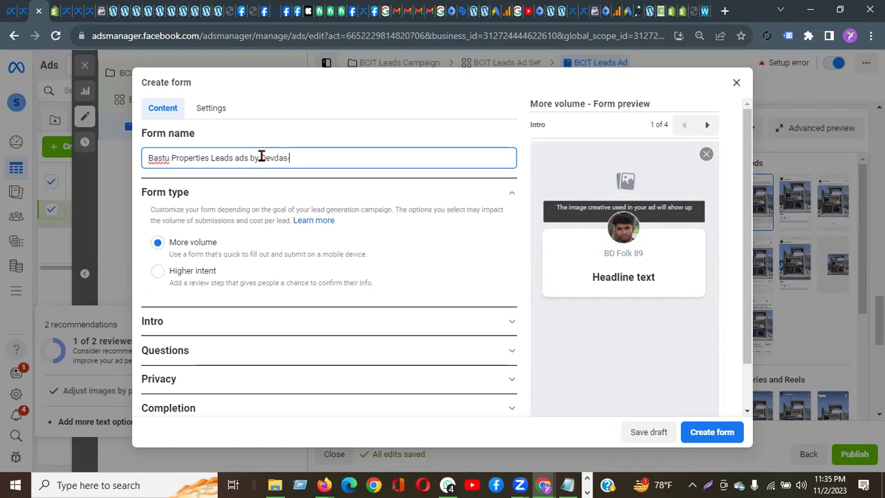
{"action": "type", "text": "-2/11/22"}
{"action": "key", "text": "BackSpace"}
{"action": "type", "text": "3"}
{"action": "key", "text": "ctrl+a"}
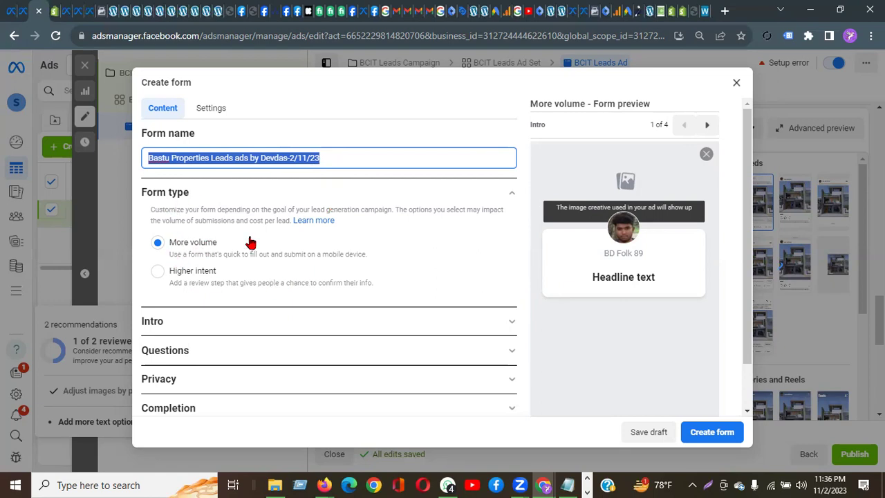
{"action": "scroll", "coordinate": [159, 271], "scroll_direction": "down", "scroll_amount": 2}
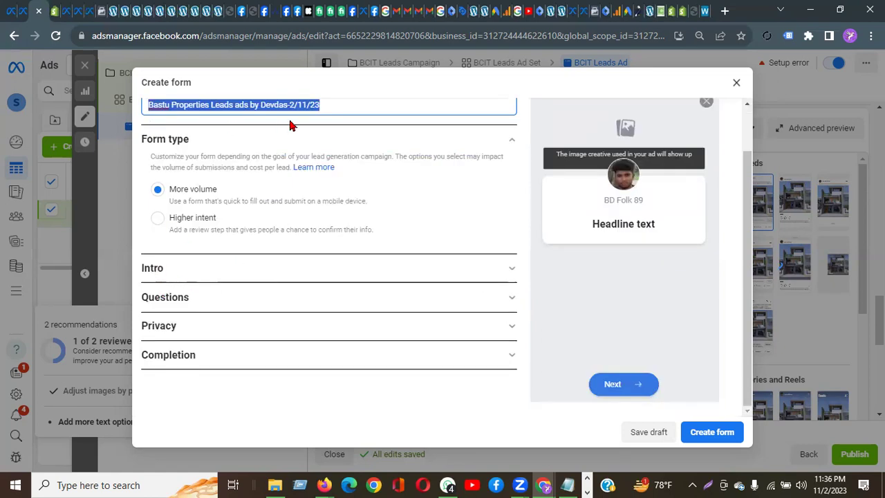
{"action": "scroll", "coordinate": [289, 125], "scroll_direction": "up", "scroll_amount": 2}
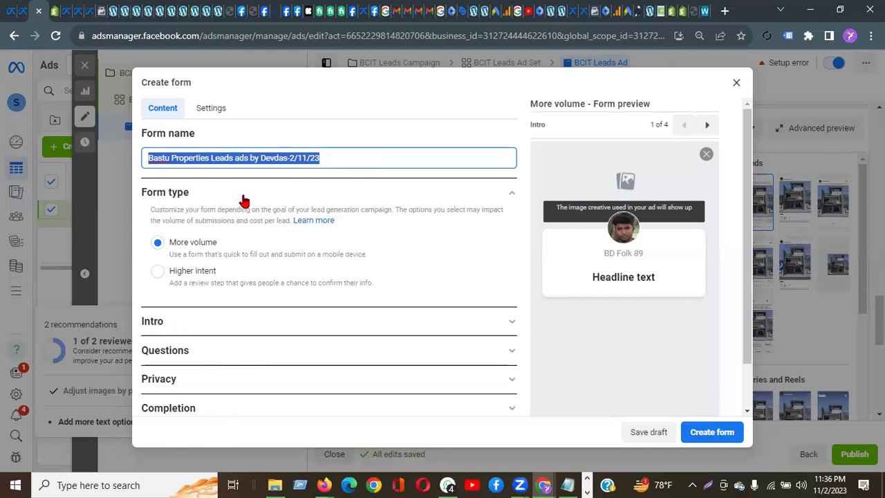
{"action": "left_click", "coordinate": [177, 320]}
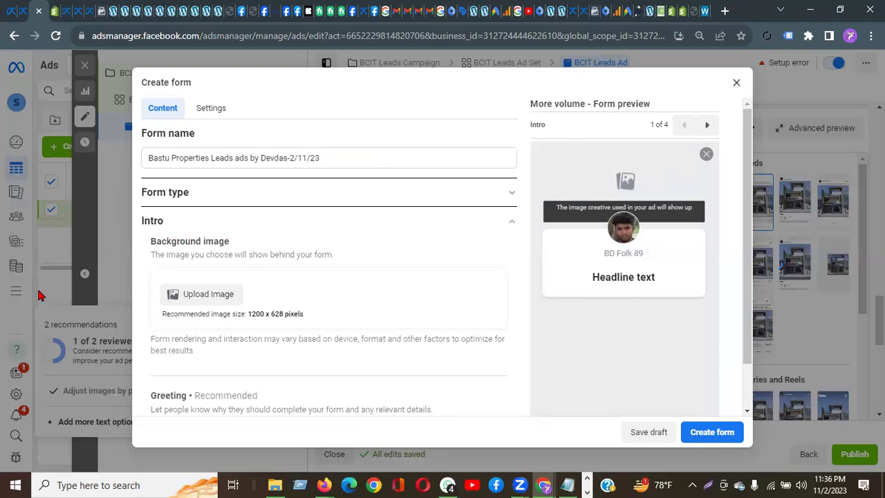
Step: Upload 30x50-sq-ft-duplex-house-plan from Downloads as the intro background image
{"action": "left_click", "coordinate": [192, 294]}
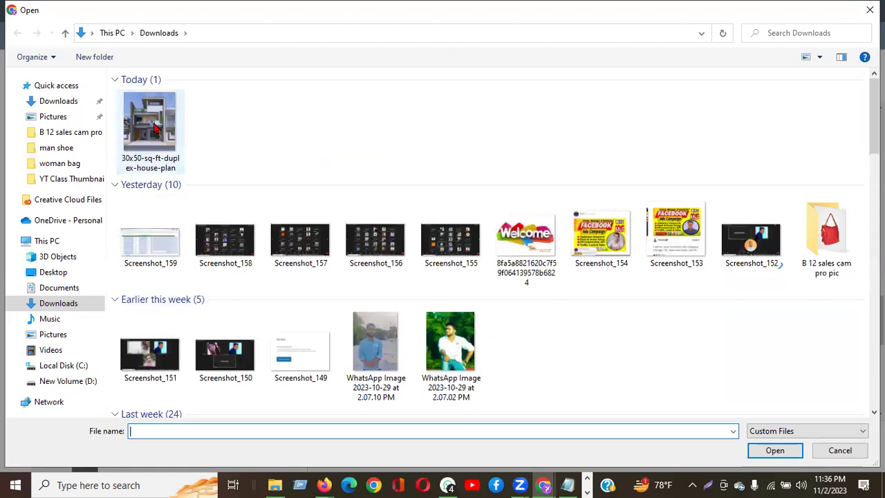
{"action": "left_click", "coordinate": [159, 129]}
{"action": "left_click", "coordinate": [773, 453]}
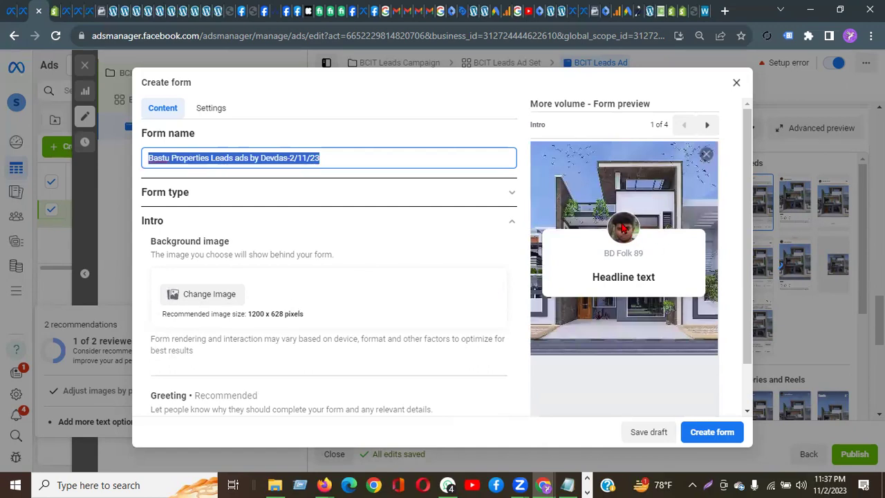
{"action": "left_click_drag", "start_coordinate": [609, 253], "coordinate": [650, 262]}
{"action": "left_click", "coordinate": [650, 261]}
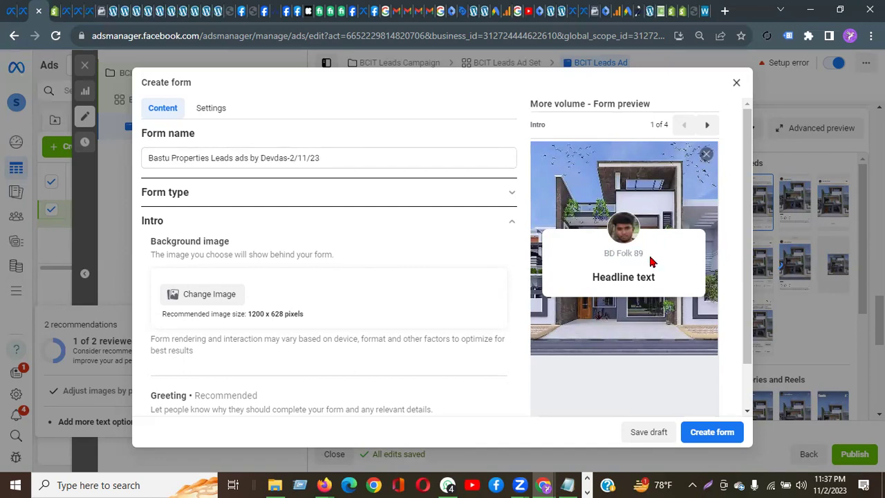
Step: Glance at BASTU's Facebook page in Firefox, then return to the instant form
{"action": "left_click", "coordinate": [323, 485]}
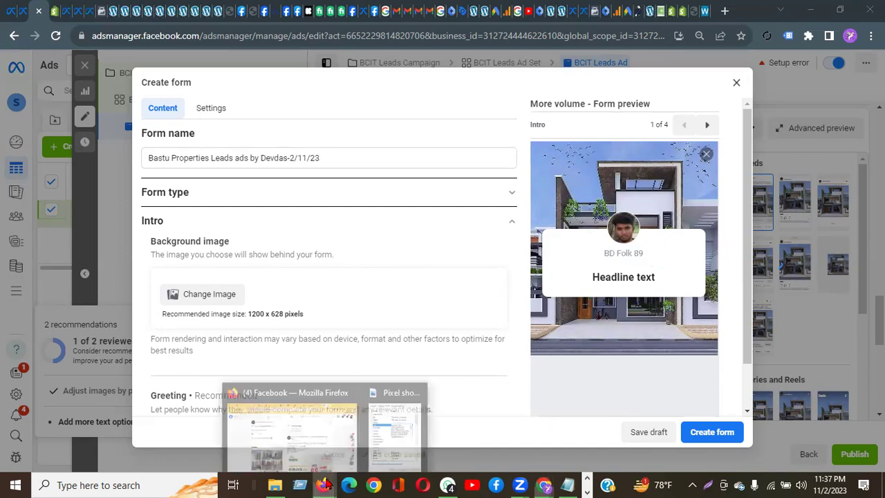
{"action": "left_click", "coordinate": [316, 429]}
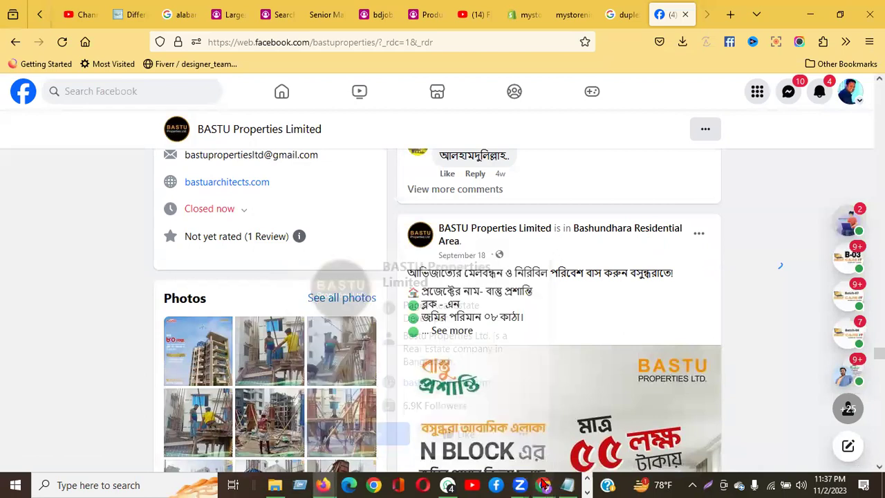
{"action": "mouse_move", "coordinate": [544, 484]}
{"action": "left_click", "coordinate": [597, 429]}
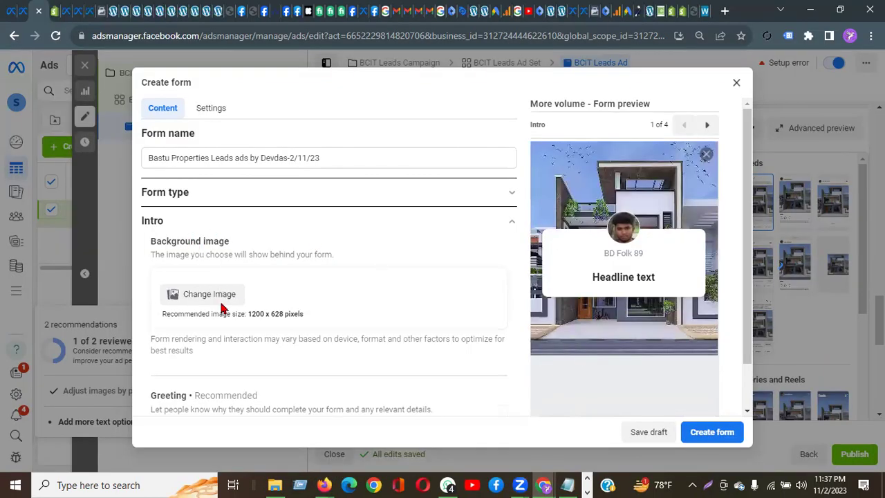
{"action": "scroll", "coordinate": [249, 291], "scroll_direction": "down", "scroll_amount": 2}
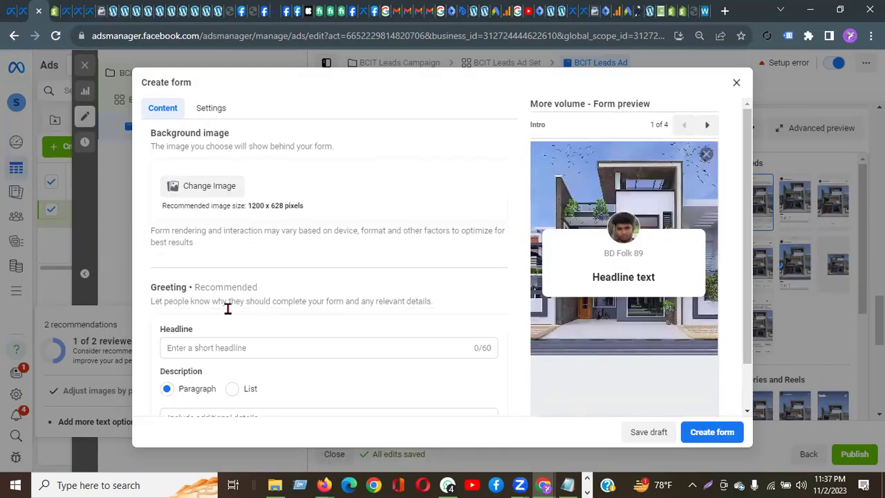
Step: Leave the greeting Headline and Description empty and bring BASTU's Facebook page forward
{"action": "left_click", "coordinate": [193, 350]}
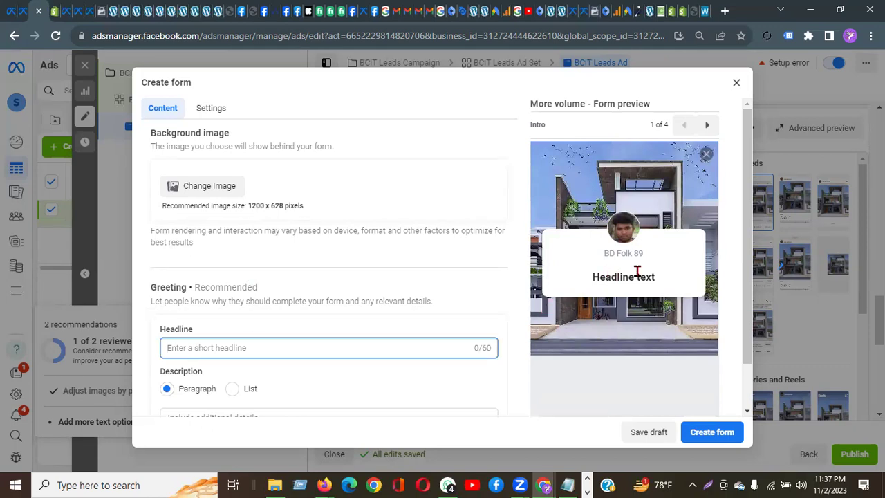
{"action": "scroll", "coordinate": [286, 293], "scroll_direction": "down", "scroll_amount": 3}
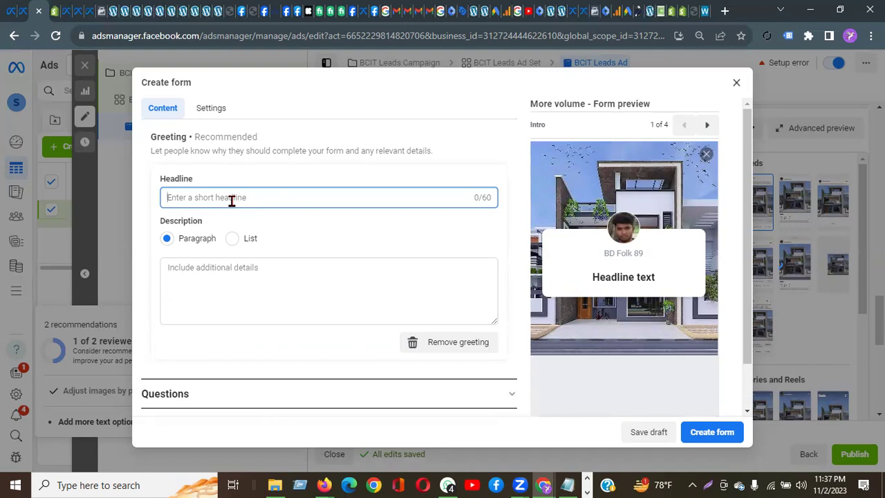
{"action": "left_click", "coordinate": [196, 269]}
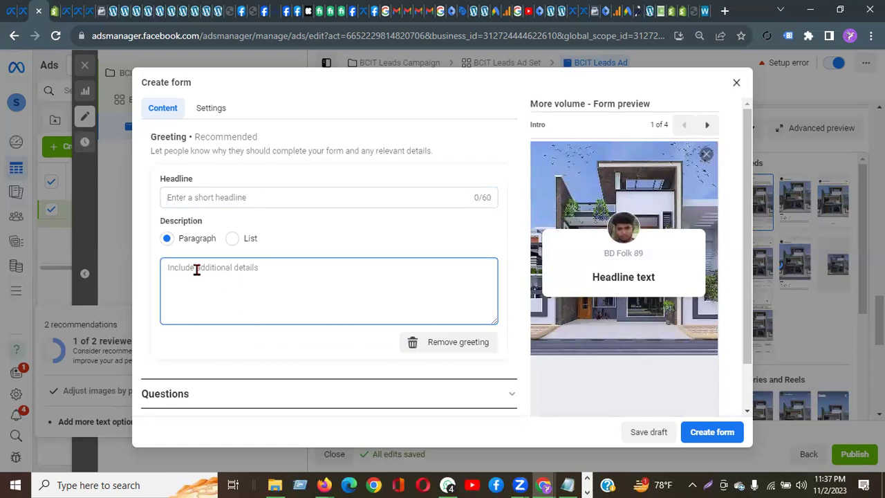
{"action": "left_click", "coordinate": [266, 196]}
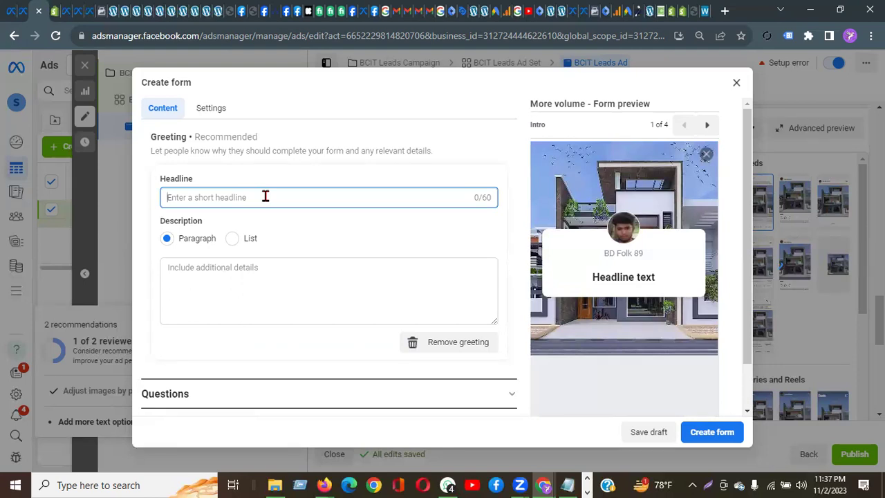
{"action": "left_click", "coordinate": [195, 279]}
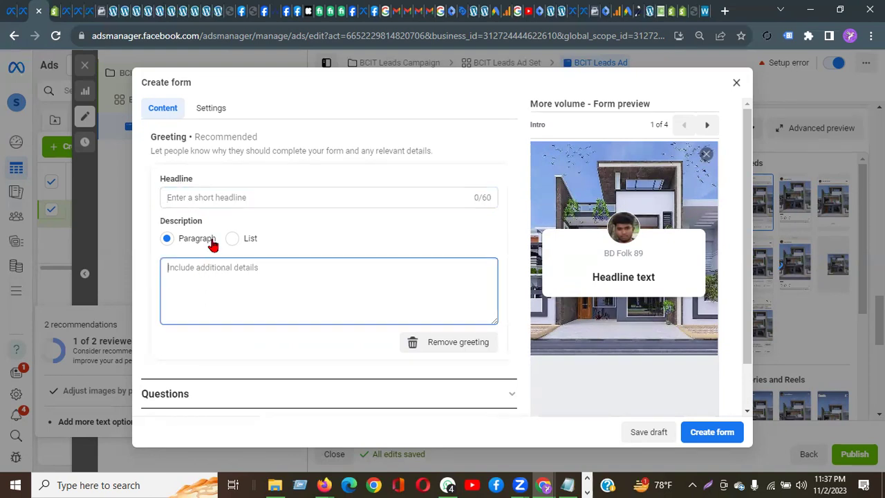
{"action": "left_click", "coordinate": [217, 196]}
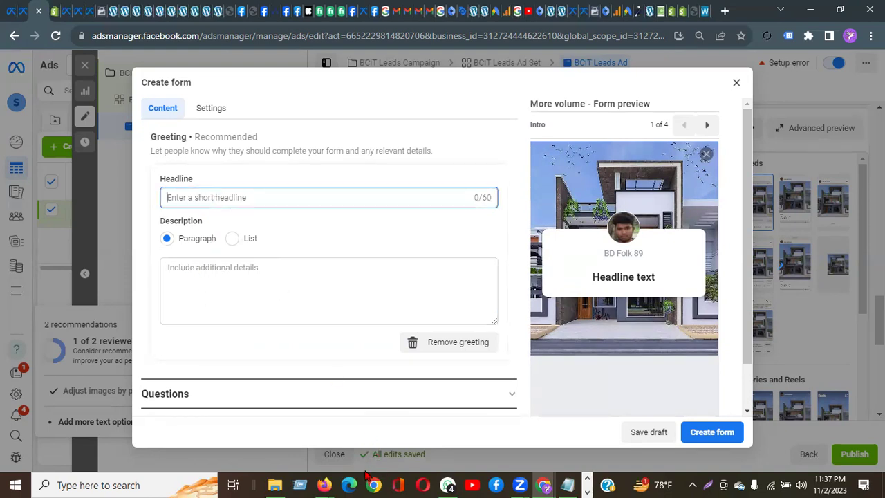
{"action": "mouse_move", "coordinate": [328, 480]}
{"action": "left_click", "coordinate": [324, 455]}
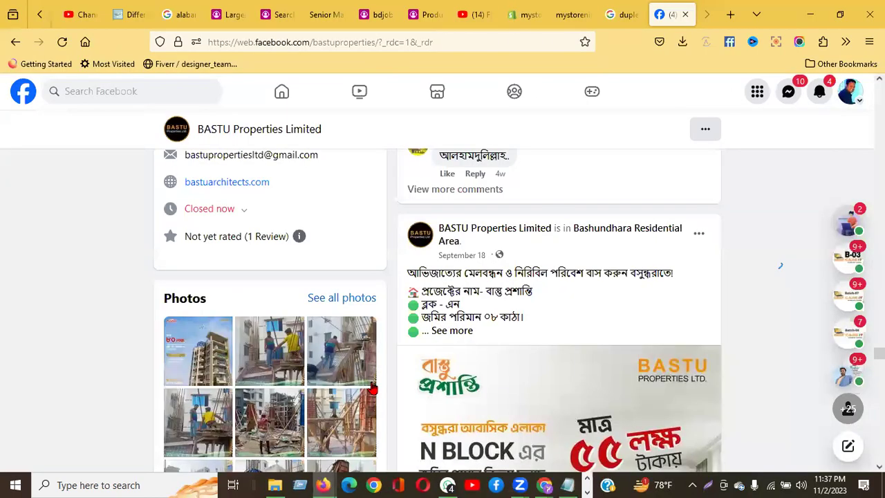
Step: Copy the September 18 post's Bengali first line into the greeting Headline (57/60)
{"action": "left_click_drag", "start_coordinate": [407, 272], "coordinate": [677, 277]}
{"action": "right_click", "coordinate": [657, 268]}
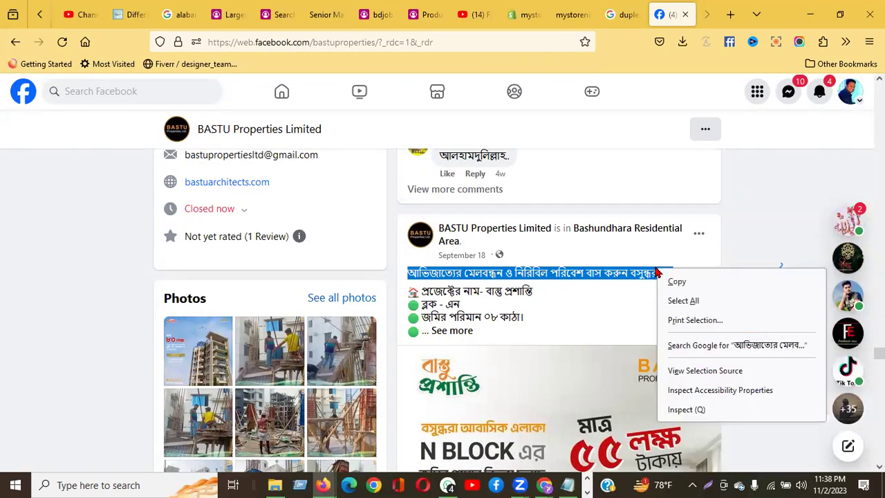
{"action": "left_click", "coordinate": [677, 281]}
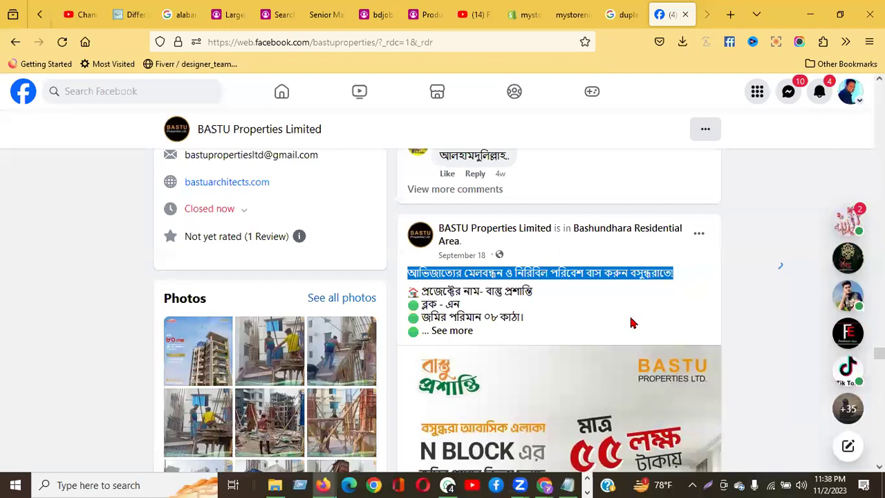
{"action": "left_click", "coordinate": [323, 485]}
{"action": "mouse_move", "coordinate": [544, 485]}
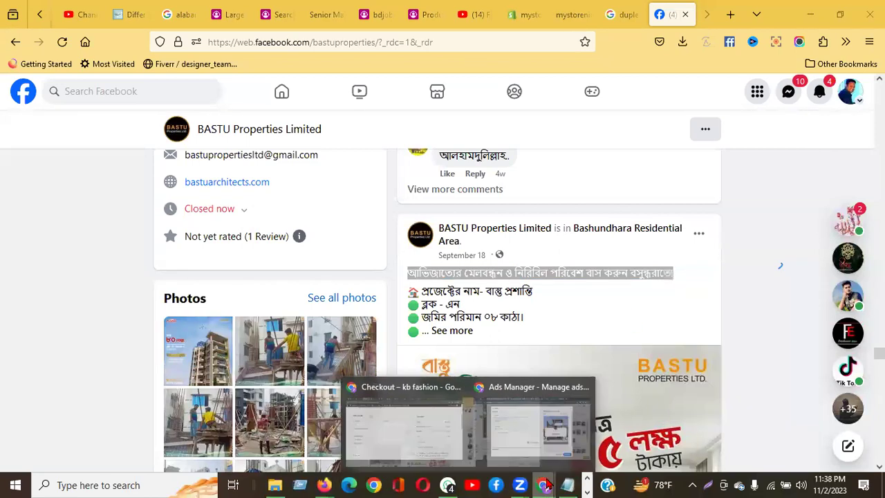
{"action": "left_click", "coordinate": [596, 443]}
{"action": "left_click", "coordinate": [233, 199]}
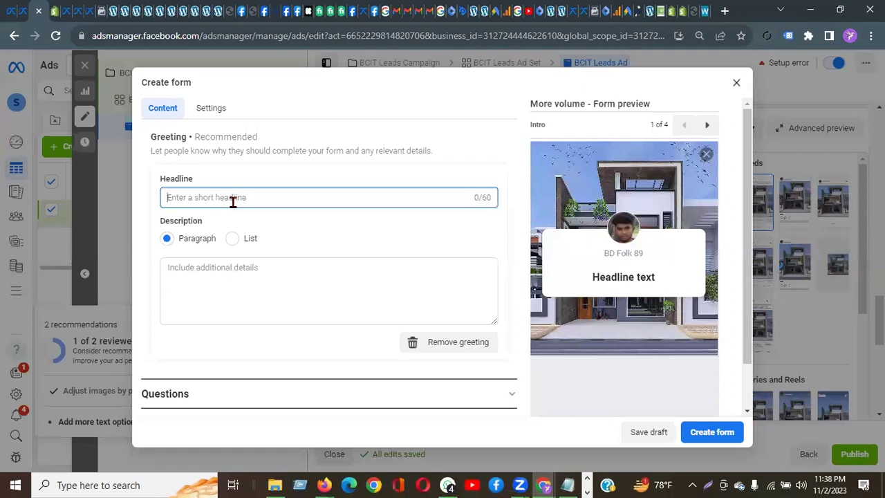
{"action": "key", "text": "ctrl+v"}
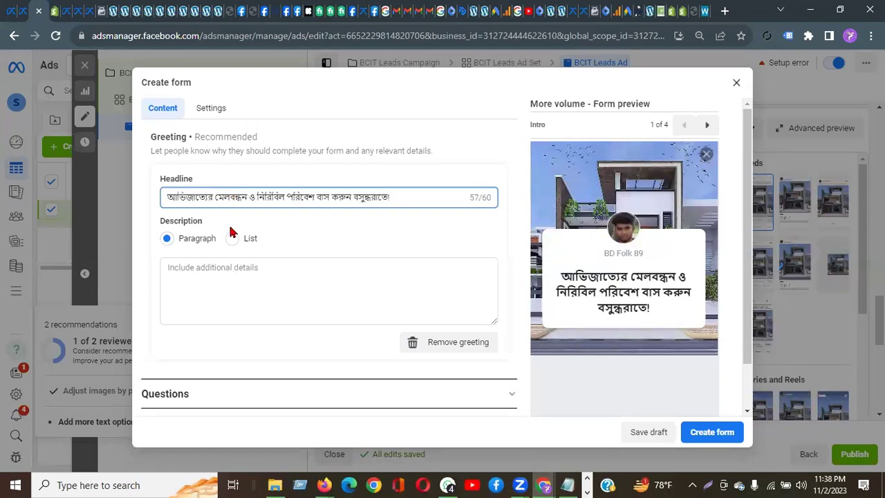
{"action": "left_click", "coordinate": [222, 272]}
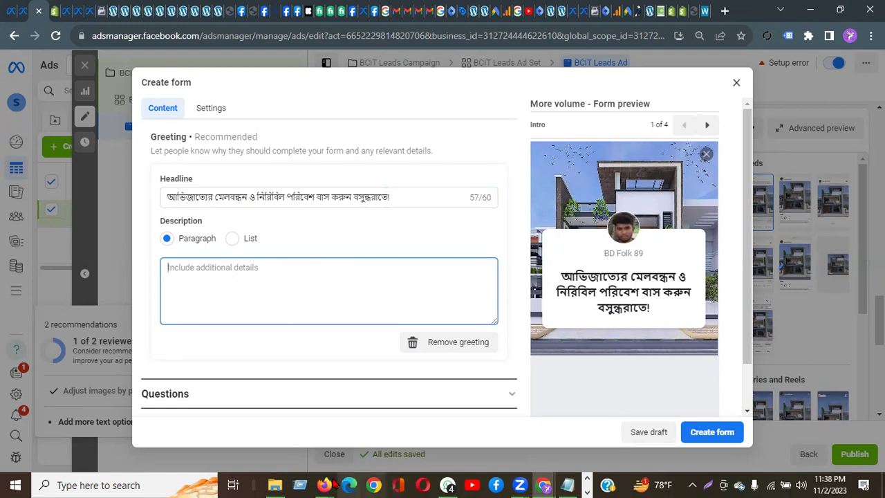
Step: Copy the September 9 post's Bengali first line into the greeting Description
{"action": "mouse_move", "coordinate": [334, 483]}
{"action": "left_click", "coordinate": [295, 434]}
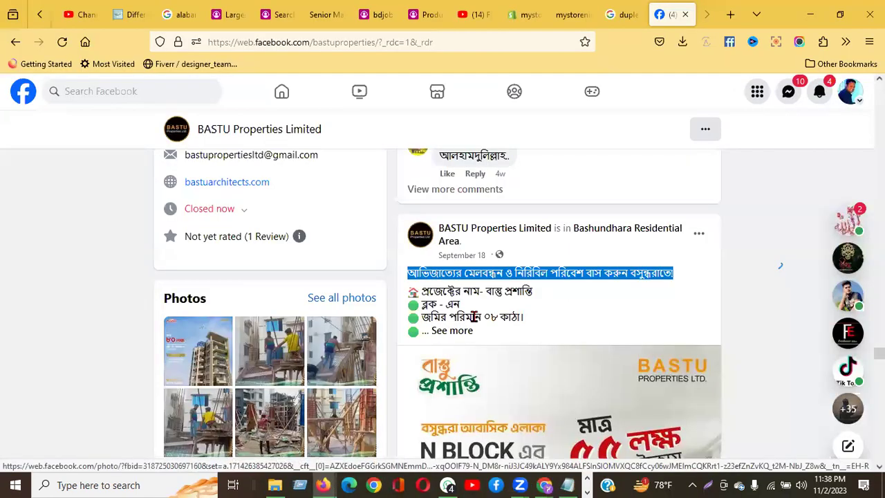
{"action": "scroll", "coordinate": [530, 323], "scroll_direction": "down", "scroll_amount": 10}
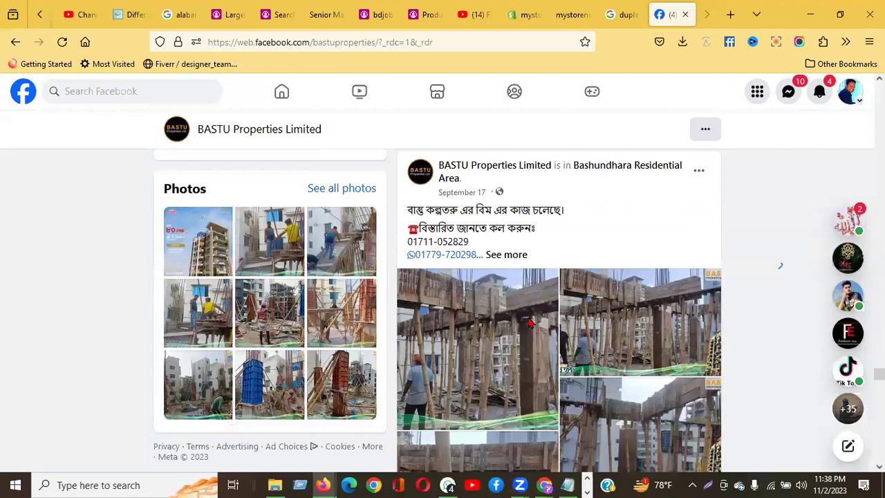
{"action": "scroll", "coordinate": [530, 323], "scroll_direction": "down", "scroll_amount": 10}
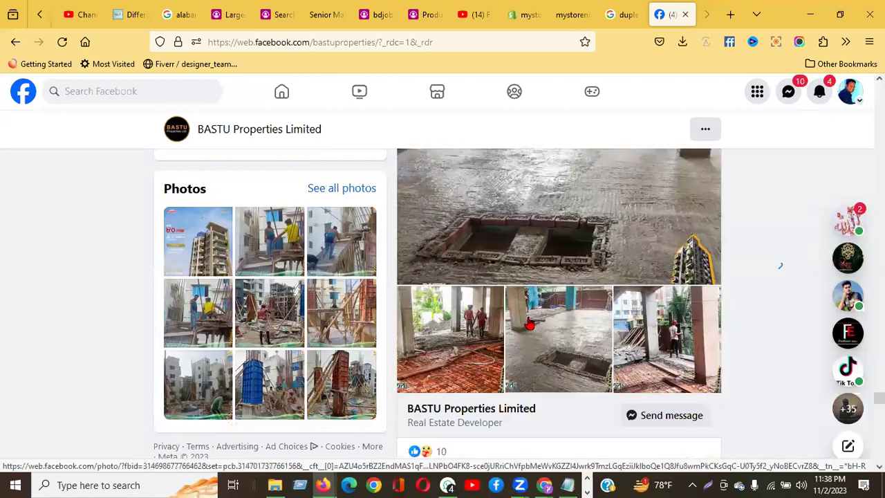
{"action": "scroll", "coordinate": [529, 323], "scroll_direction": "down", "scroll_amount": 5}
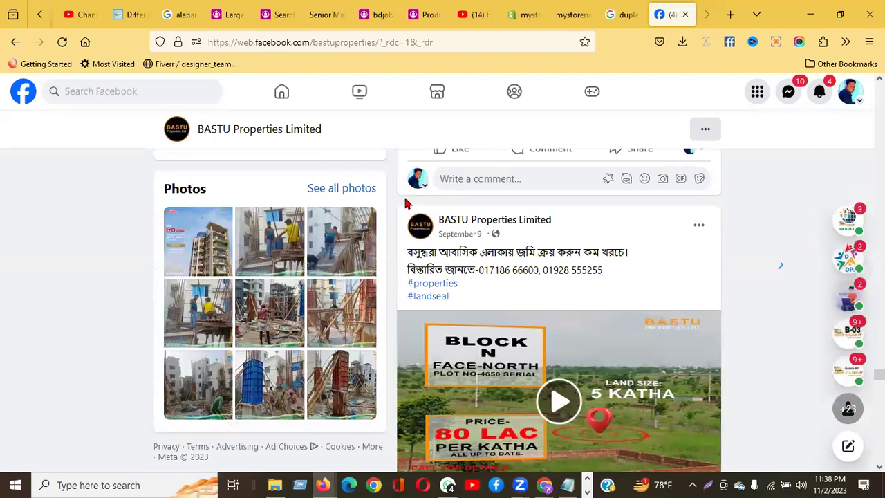
{"action": "left_click_drag", "start_coordinate": [407, 254], "coordinate": [629, 254]}
{"action": "key", "text": "ctrl+c"}
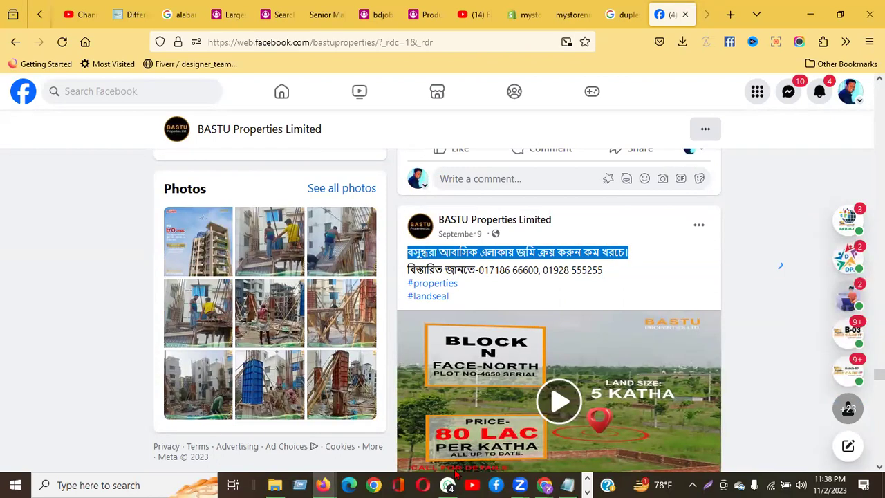
{"action": "left_click", "coordinate": [546, 485]}
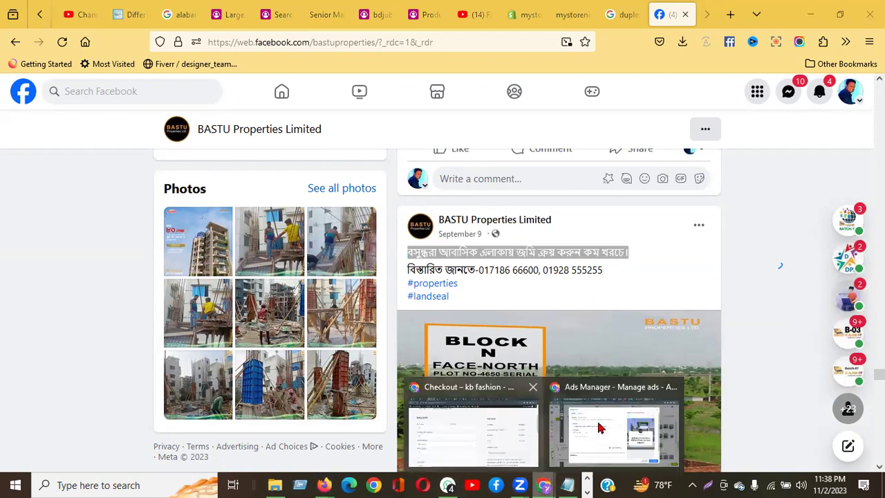
{"action": "left_click", "coordinate": [594, 421]}
{"action": "left_click", "coordinate": [186, 280]}
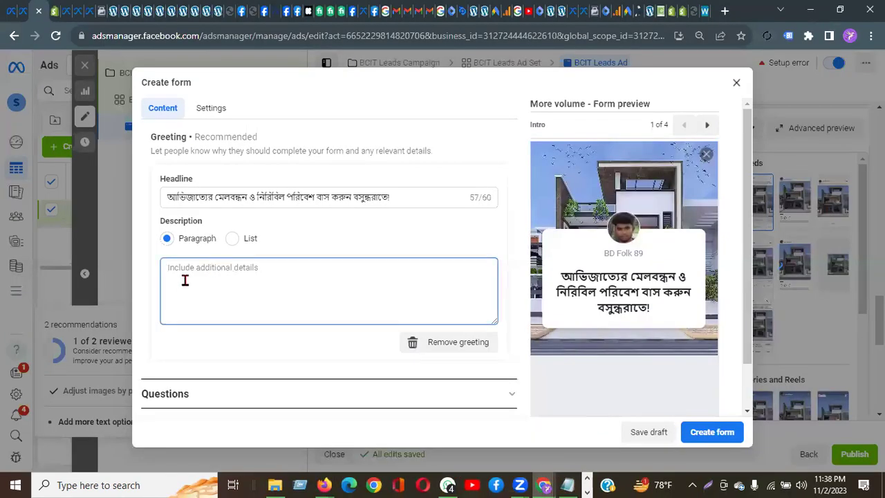
{"action": "key", "text": "ctrl+v"}
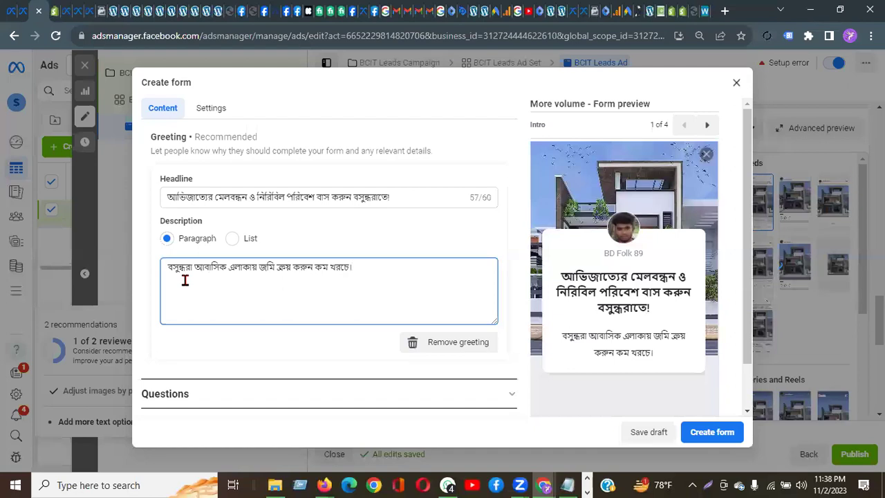
{"action": "scroll", "coordinate": [185, 342], "scroll_direction": "down", "scroll_amount": 1}
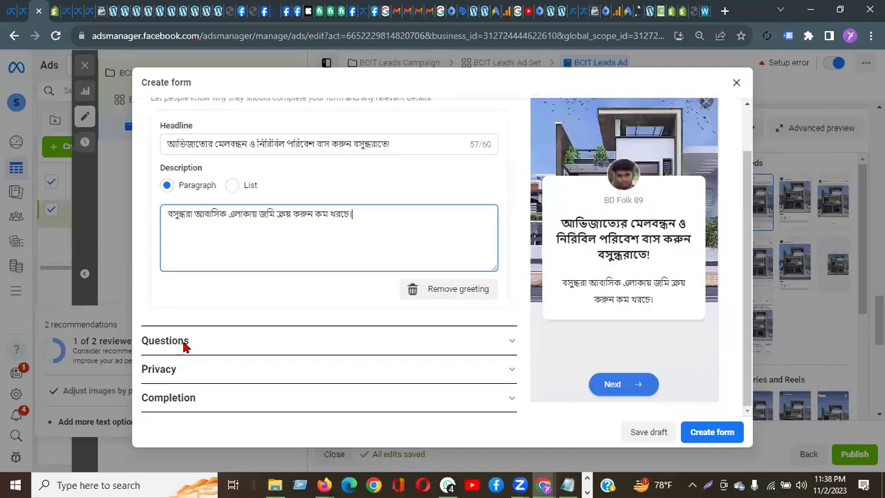
Step: Enter 'Please full up your info, so that we can contact you soon' as the prefill questions description
{"action": "left_click", "coordinate": [185, 342]}
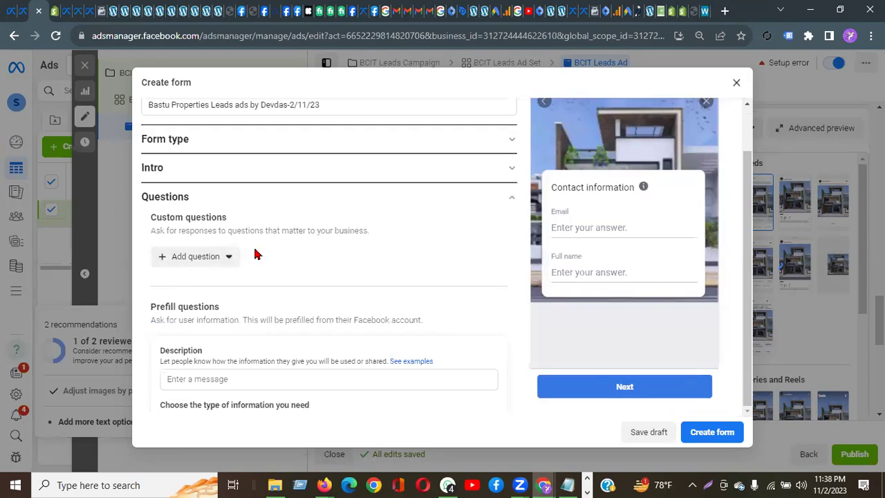
{"action": "scroll", "coordinate": [224, 258], "scroll_direction": "down", "scroll_amount": 2}
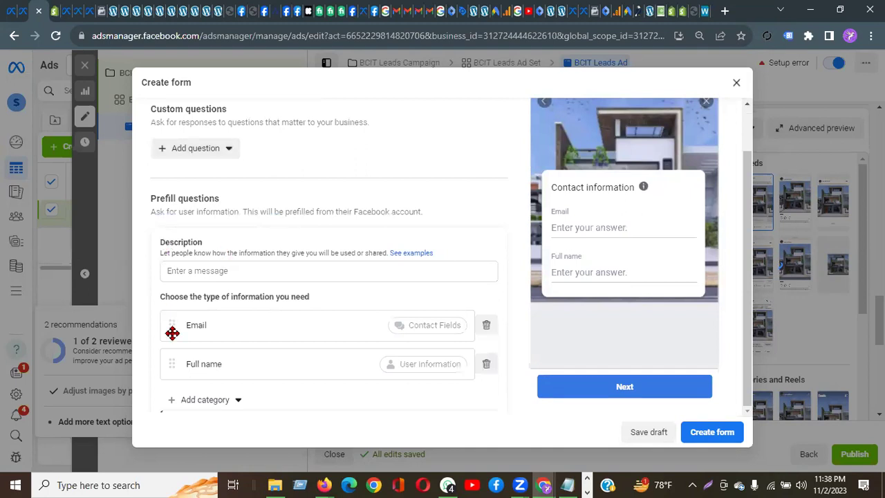
{"action": "left_click", "coordinate": [192, 275]}
{"action": "left_click", "coordinate": [192, 275]}
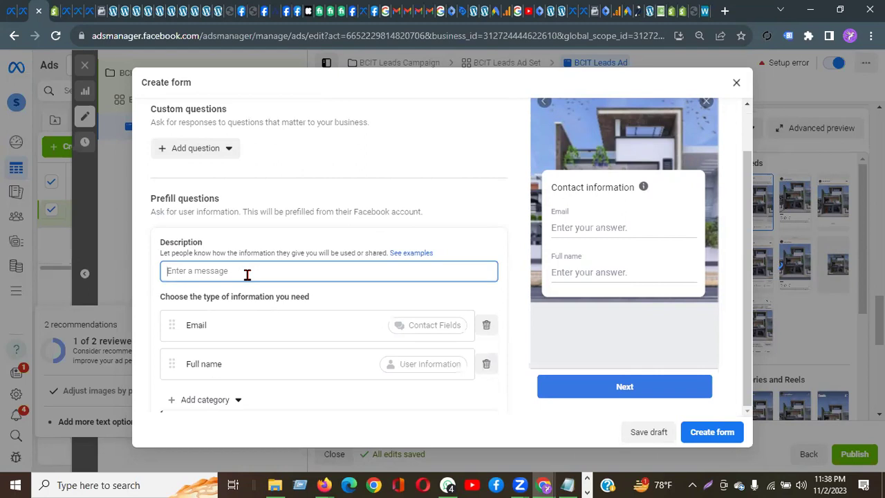
{"action": "type", "text": "Please "}
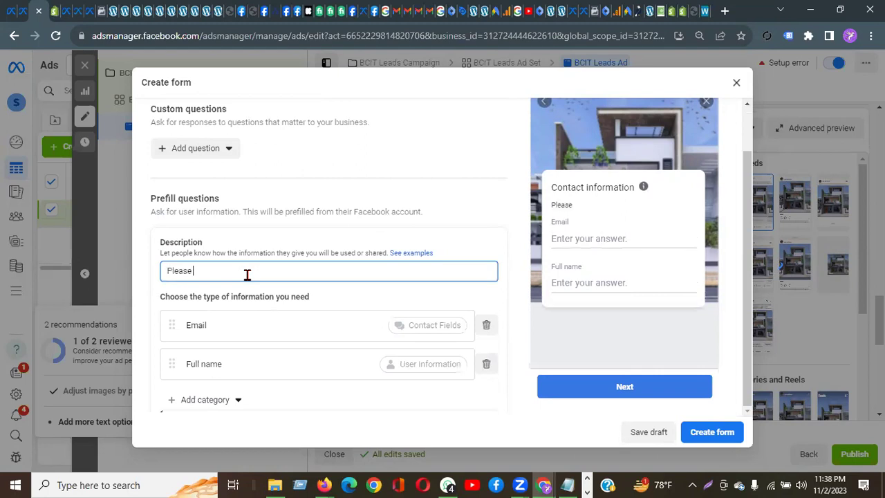
{"action": "type", "text": "full up your info, so"}
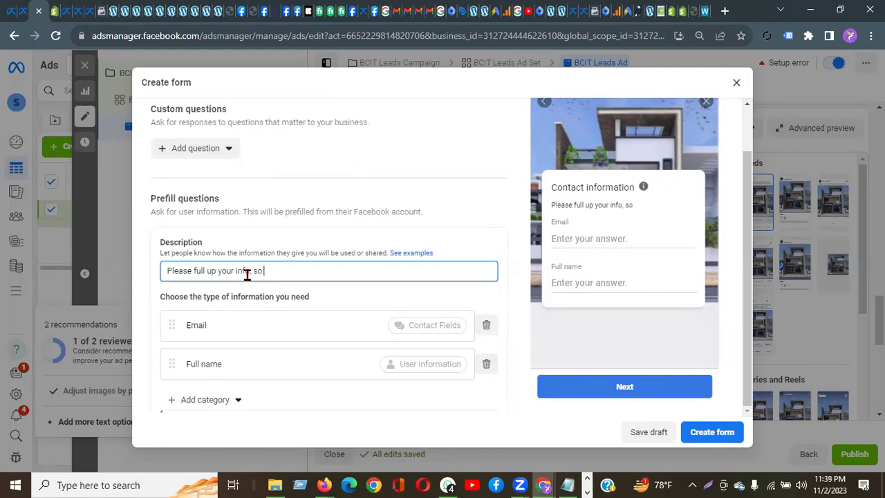
{"action": "type", "text": " that we can contact you soon,"}
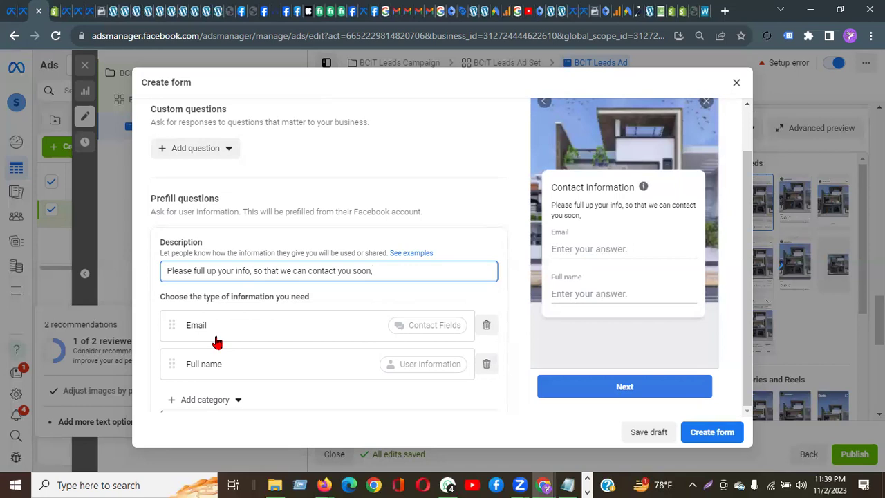
{"action": "scroll", "coordinate": [216, 342], "scroll_direction": "down", "scroll_amount": 2}
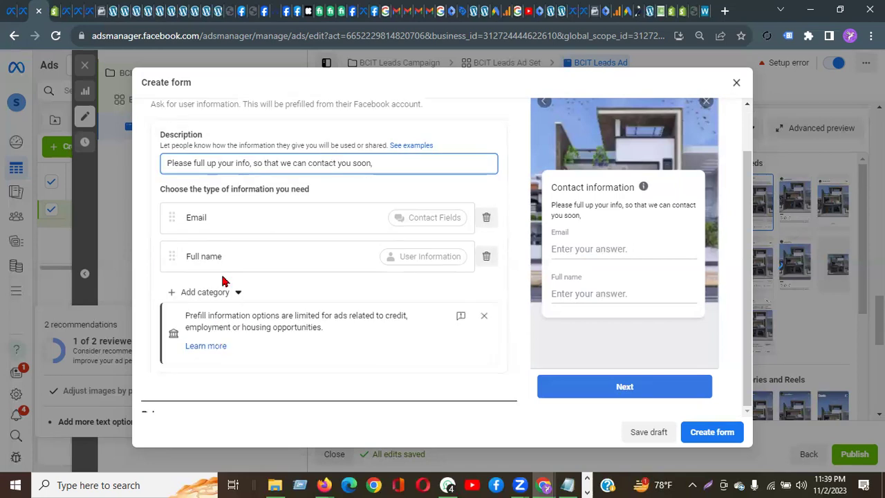
{"action": "scroll", "coordinate": [292, 291], "scroll_direction": "up", "scroll_amount": 2}
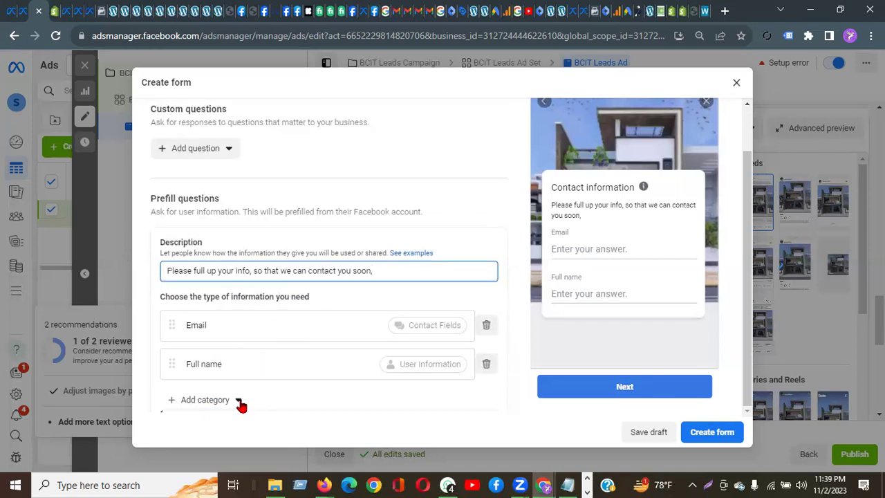
{"action": "left_click", "coordinate": [239, 403]}
{"action": "mouse_move", "coordinate": [238, 321]}
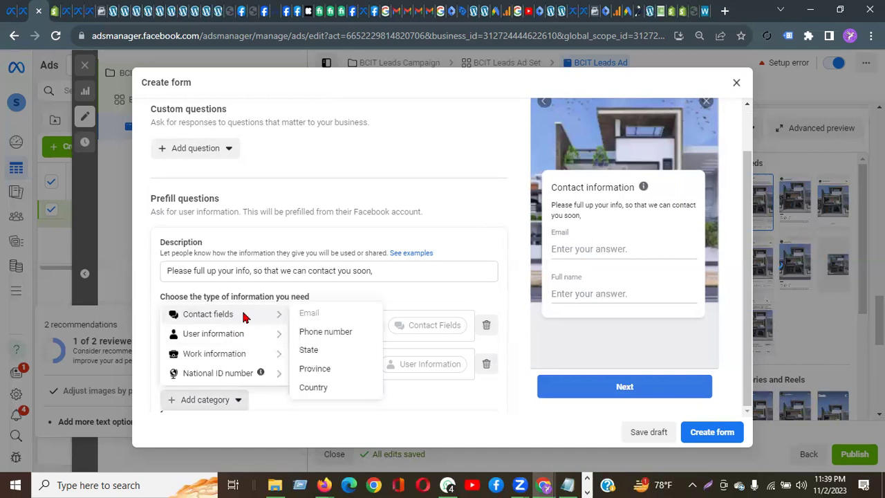
{"action": "left_click", "coordinate": [312, 335]}
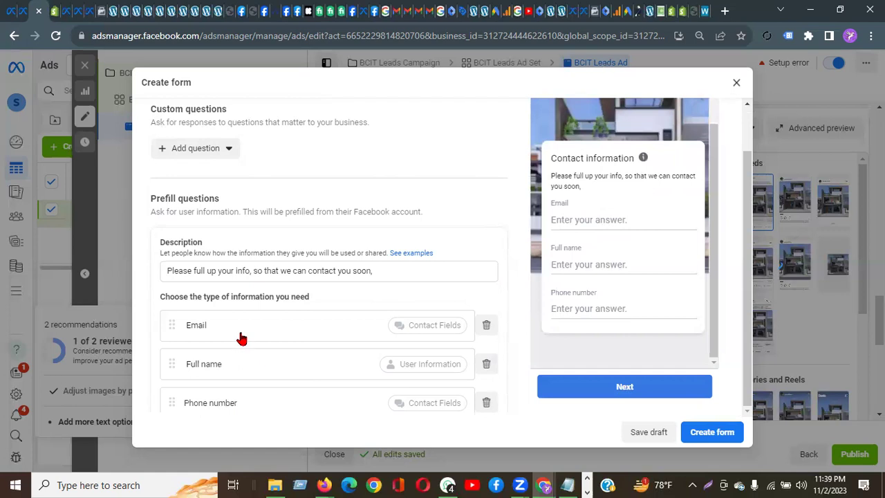
{"action": "scroll", "coordinate": [242, 339], "scroll_direction": "down", "scroll_amount": 3}
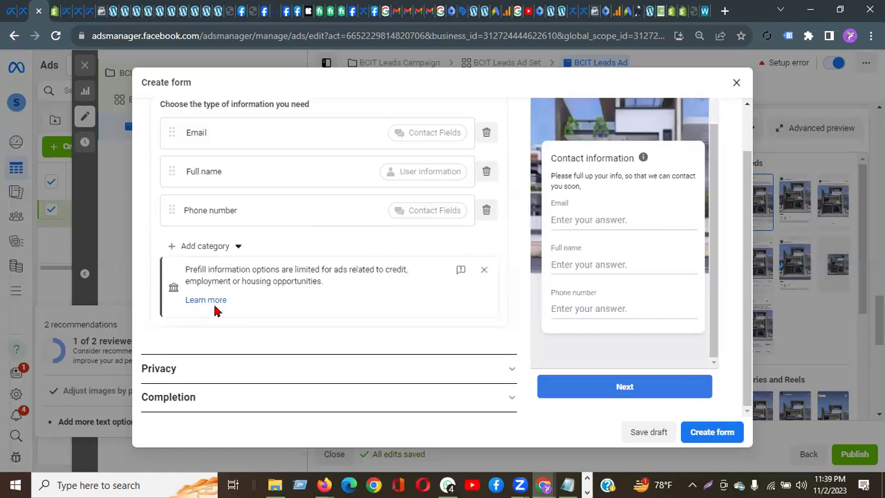
{"action": "left_click", "coordinate": [241, 245]}
{"action": "left_click", "coordinate": [241, 247]}
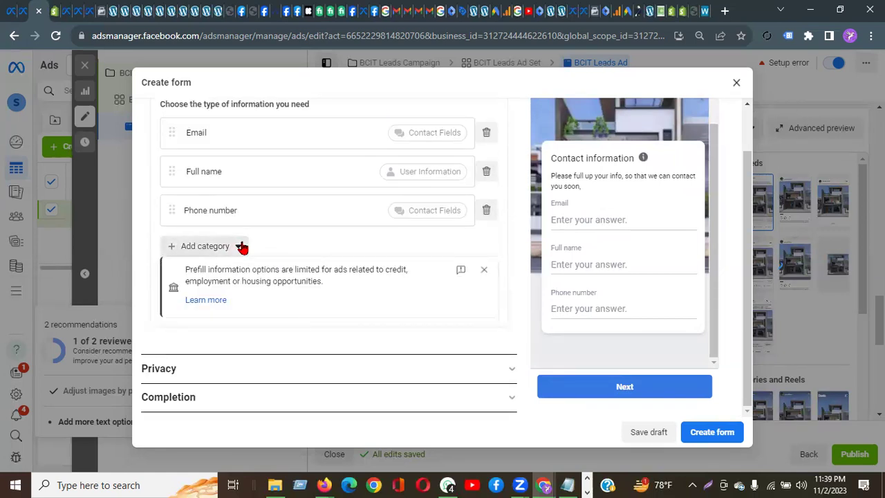
{"action": "left_click", "coordinate": [241, 247]}
{"action": "mouse_move", "coordinate": [239, 293]}
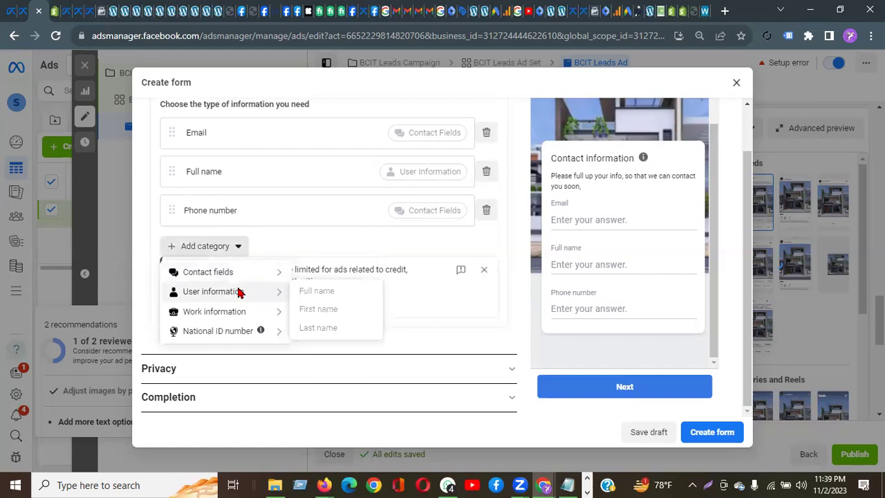
{"action": "mouse_move", "coordinate": [242, 319]}
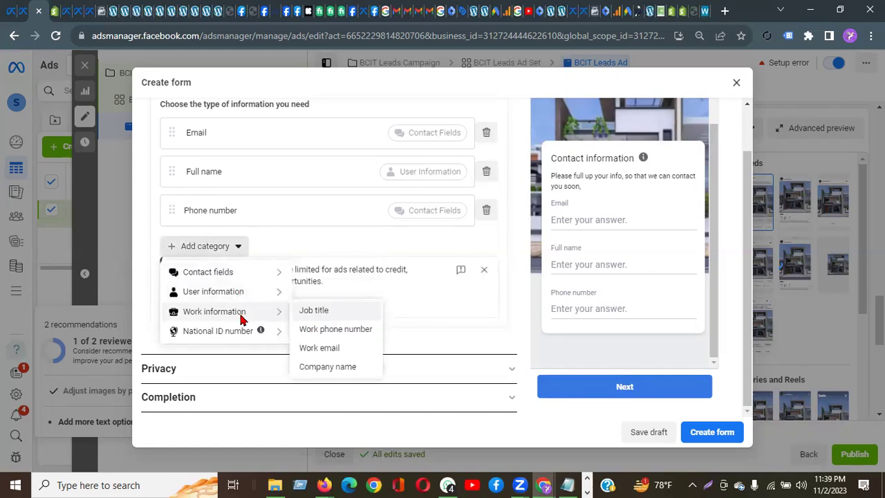
{"action": "mouse_move", "coordinate": [228, 277]}
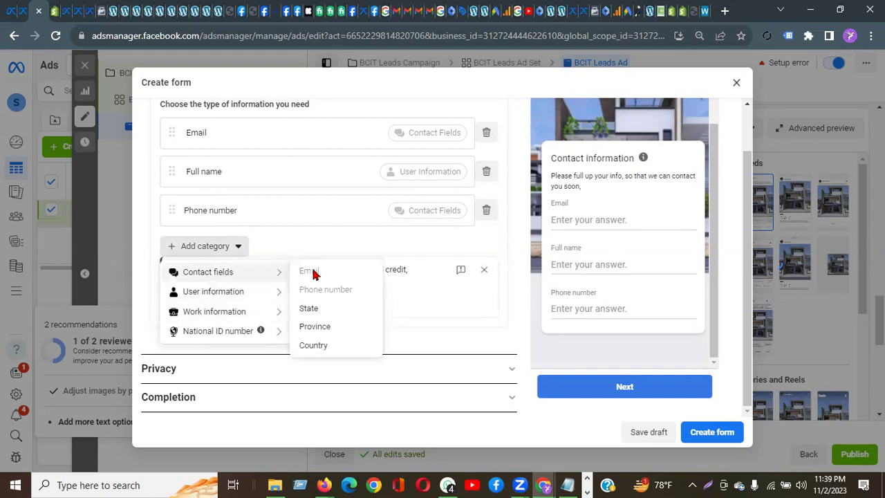
{"action": "left_click", "coordinate": [320, 347]}
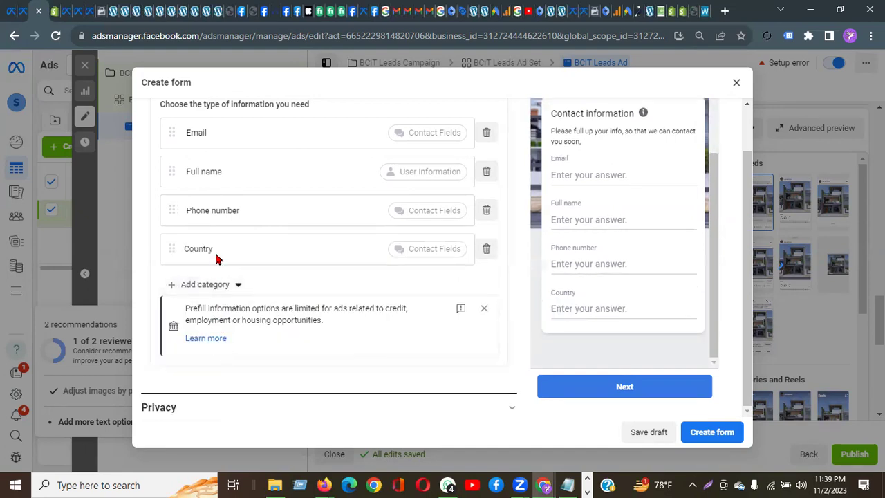
{"action": "left_click", "coordinate": [486, 249]}
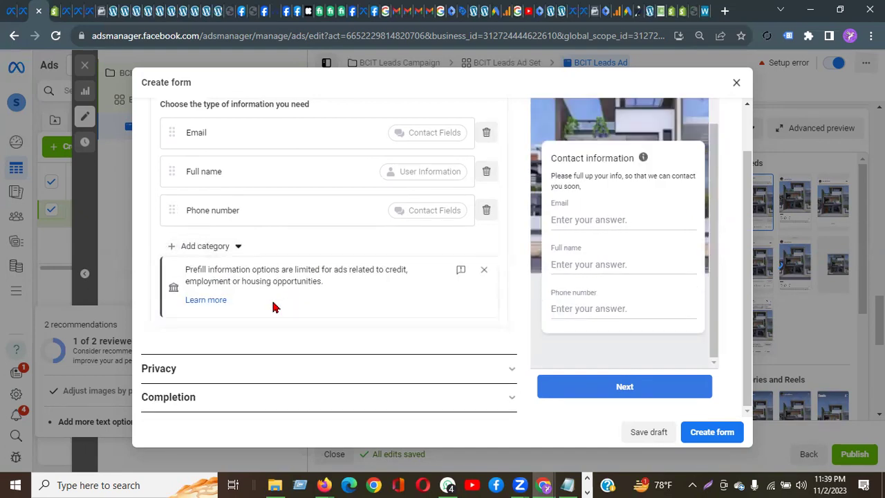
{"action": "left_click", "coordinate": [236, 246]}
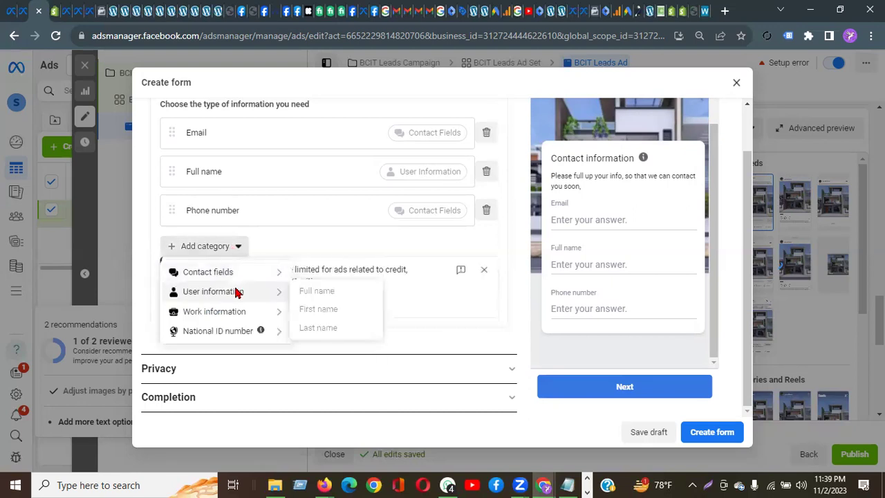
{"action": "mouse_move", "coordinate": [236, 277]}
{"action": "mouse_move", "coordinate": [237, 314]}
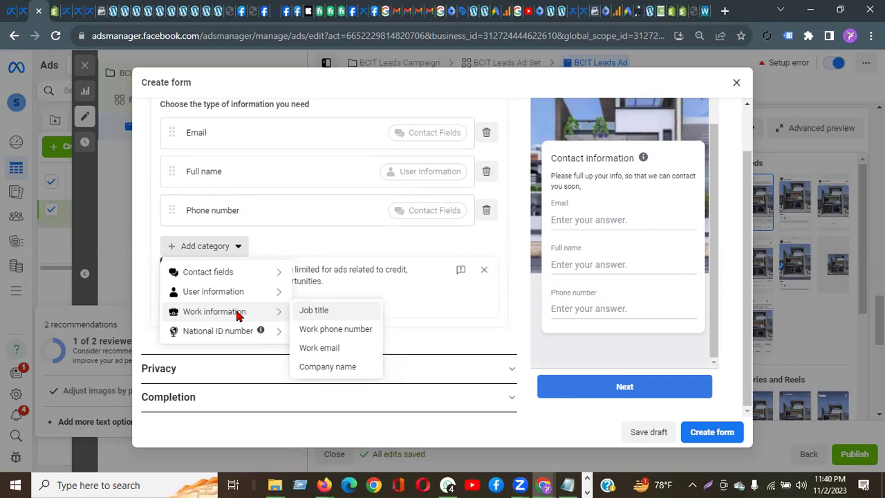
{"action": "mouse_move", "coordinate": [238, 331]}
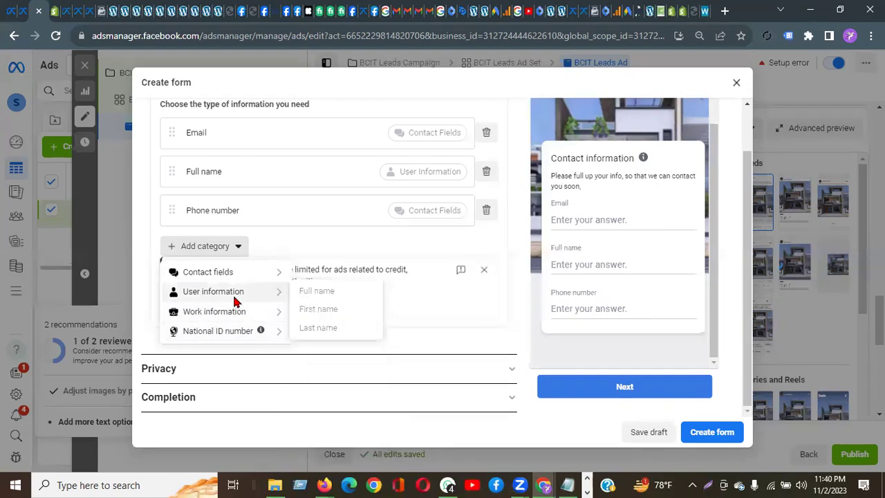
{"action": "mouse_move", "coordinate": [233, 277]}
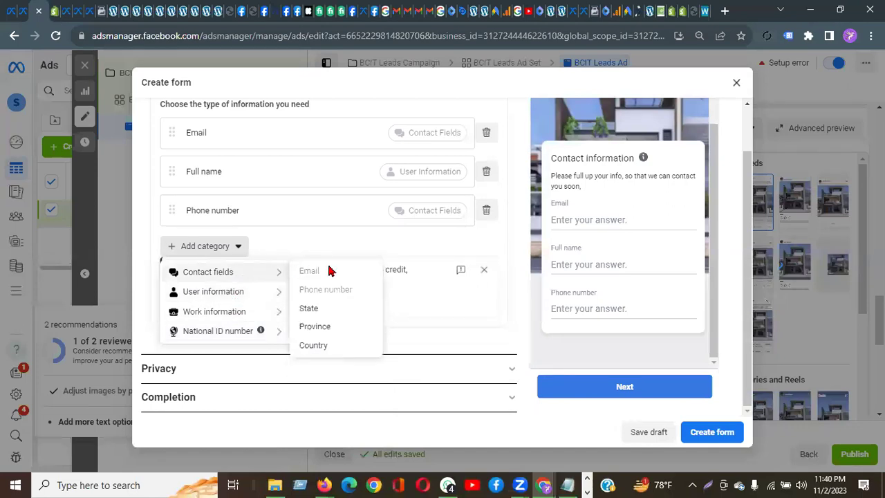
Step: Add a State question and move Full name and Phone number above Email
{"action": "left_click", "coordinate": [315, 311]}
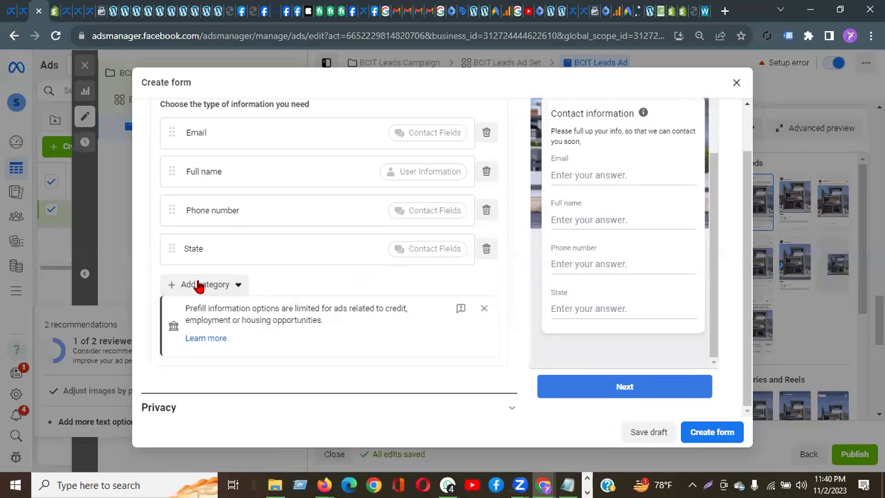
{"action": "scroll", "coordinate": [225, 239], "scroll_direction": "up", "scroll_amount": 2}
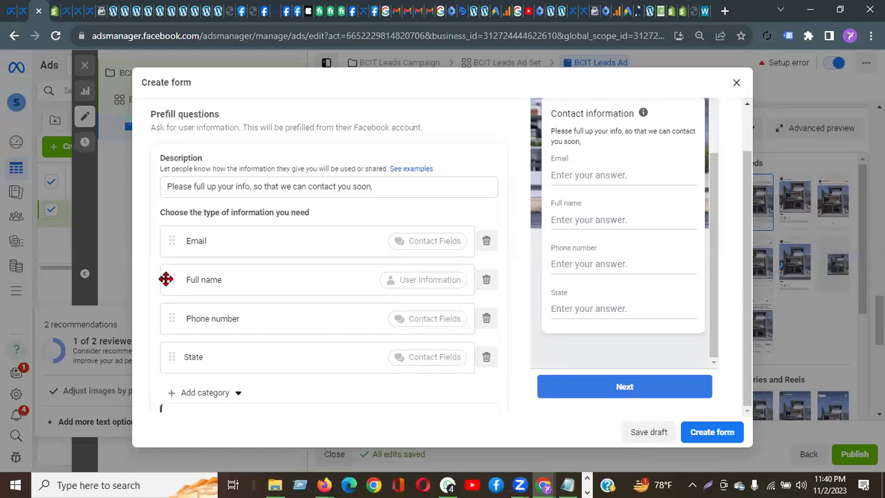
{"action": "left_click_drag", "start_coordinate": [166, 279], "coordinate": [166, 230]}
{"action": "left_click_drag", "start_coordinate": [170, 320], "coordinate": [164, 272]}
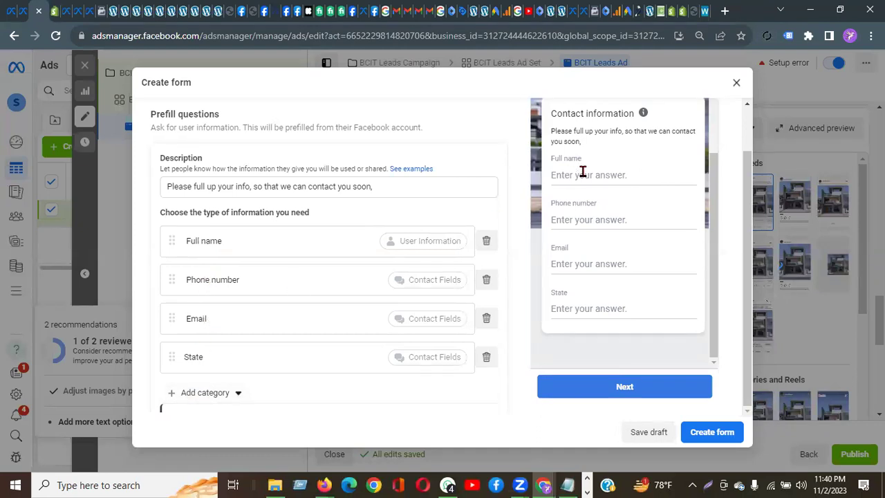
Step: Expand the form's Privacy section
{"action": "scroll", "coordinate": [316, 292], "scroll_direction": "down", "scroll_amount": 3}
{"action": "scroll", "coordinate": [316, 286], "scroll_direction": "down", "scroll_amount": 1}
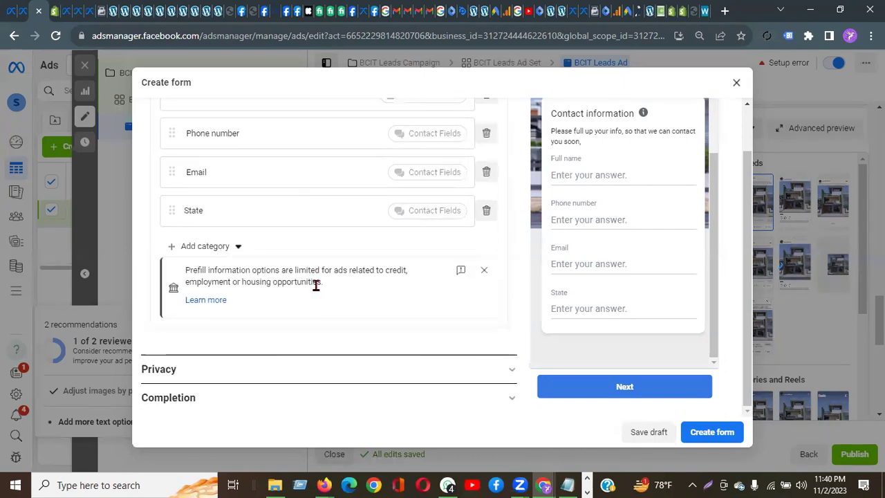
{"action": "left_click", "coordinate": [166, 369]}
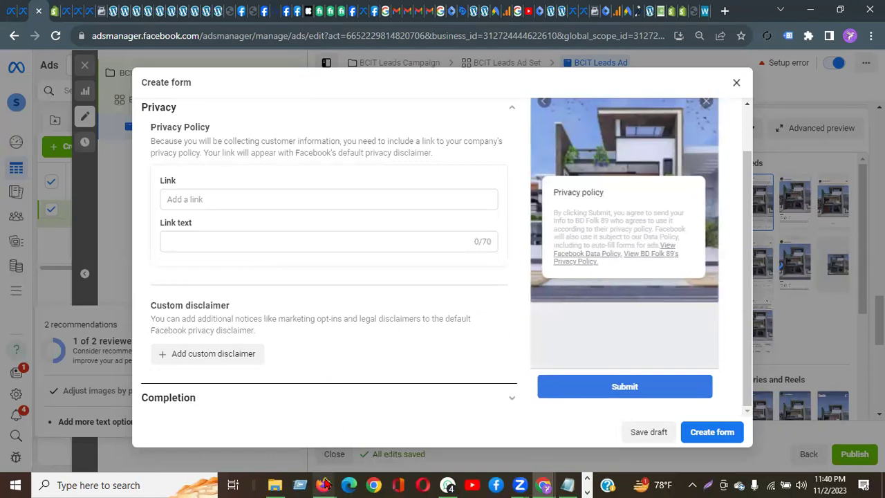
Step: Open bastuarchitects.com from the BASTU Properties Facebook page's Intro section
{"action": "mouse_move", "coordinate": [324, 484]}
{"action": "left_click", "coordinate": [315, 430]}
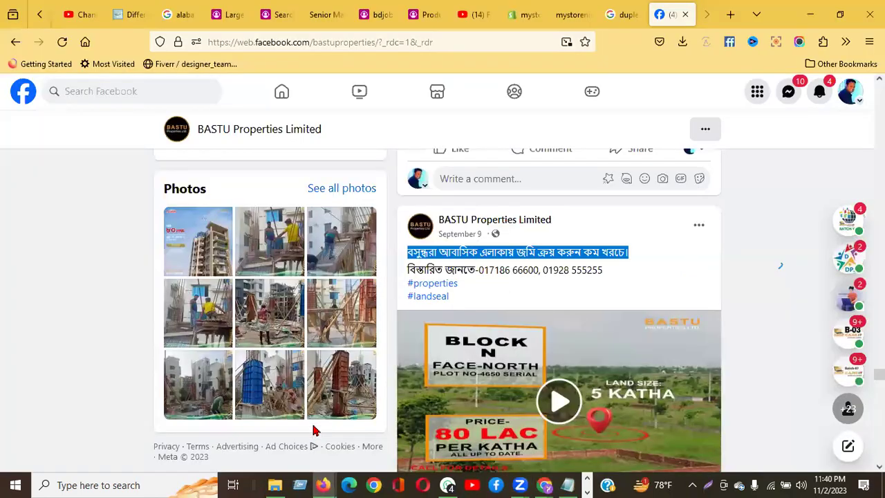
{"action": "scroll", "coordinate": [451, 306], "scroll_direction": "up", "scroll_amount": 5}
{"action": "scroll", "coordinate": [451, 306], "scroll_direction": "up", "scroll_amount": 3}
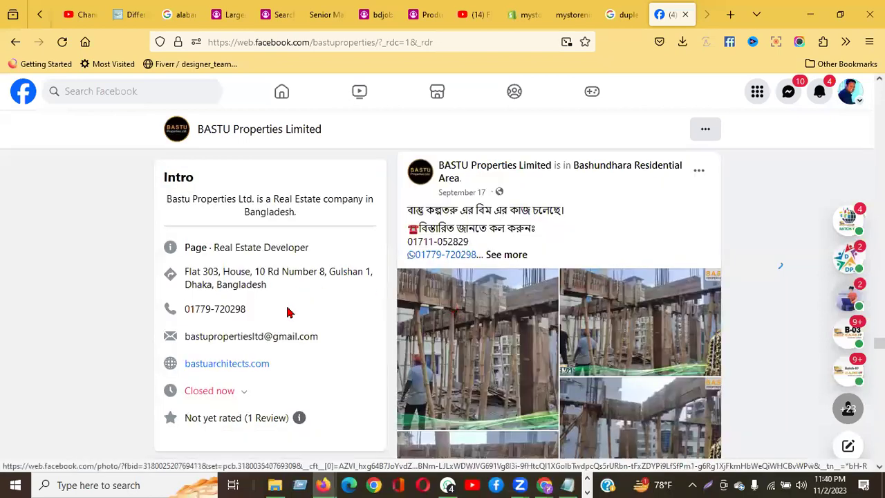
{"action": "left_click", "coordinate": [245, 370]}
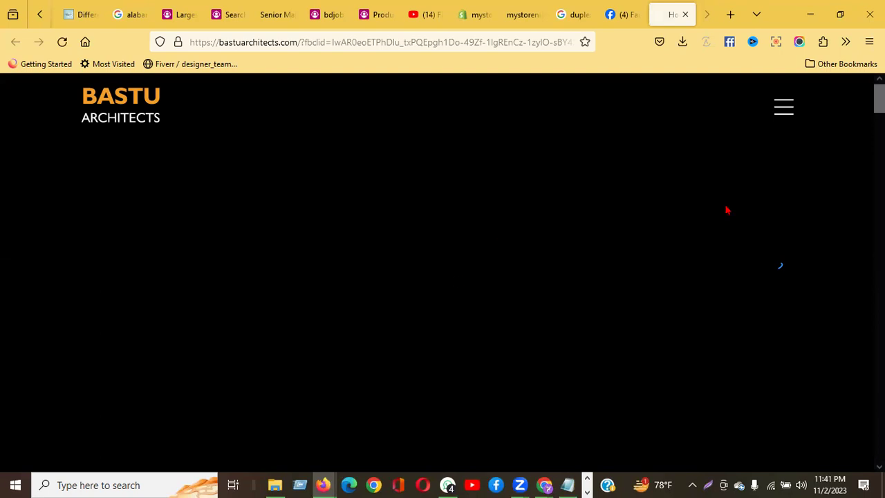
Step: Review the company description and address in the Bastu Architects footer, then start a blank tab
{"action": "scroll", "coordinate": [812, 192], "scroll_direction": "down", "scroll_amount": 5}
{"action": "scroll", "coordinate": [812, 192], "scroll_direction": "down", "scroll_amount": 20}
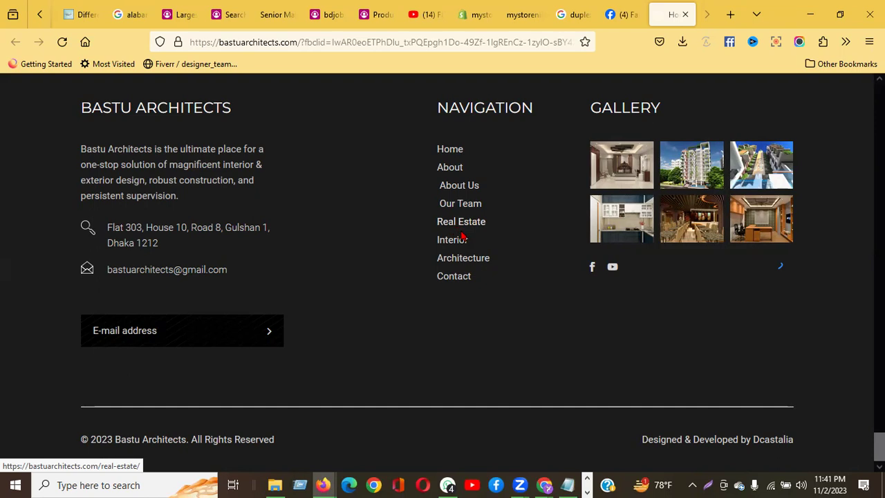
{"action": "left_click", "coordinate": [730, 14]}
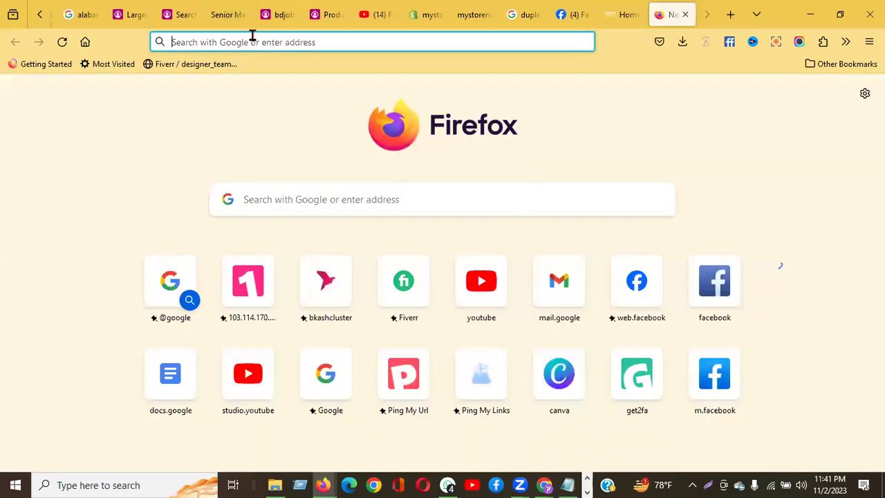
Step: Search Google for 'privacy policy generator'
{"action": "type", "text": "priv"}
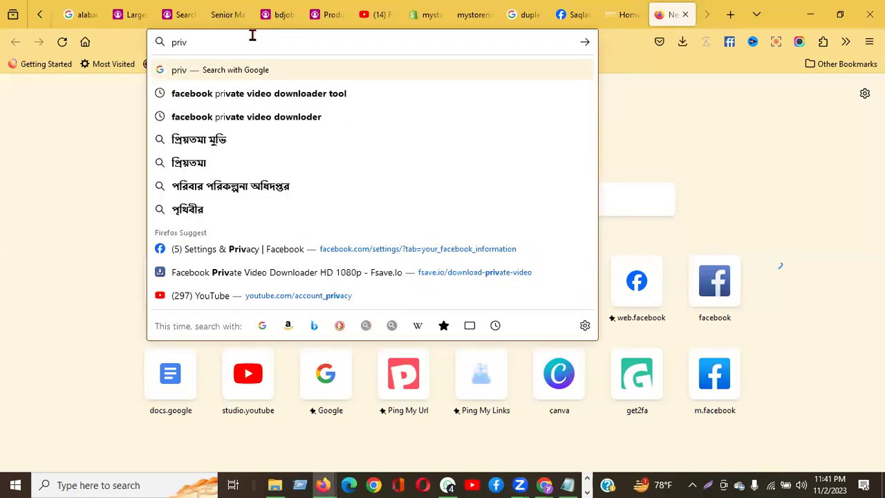
{"action": "type", "text": "er"}
{"action": "key", "text": "BackSpace"}
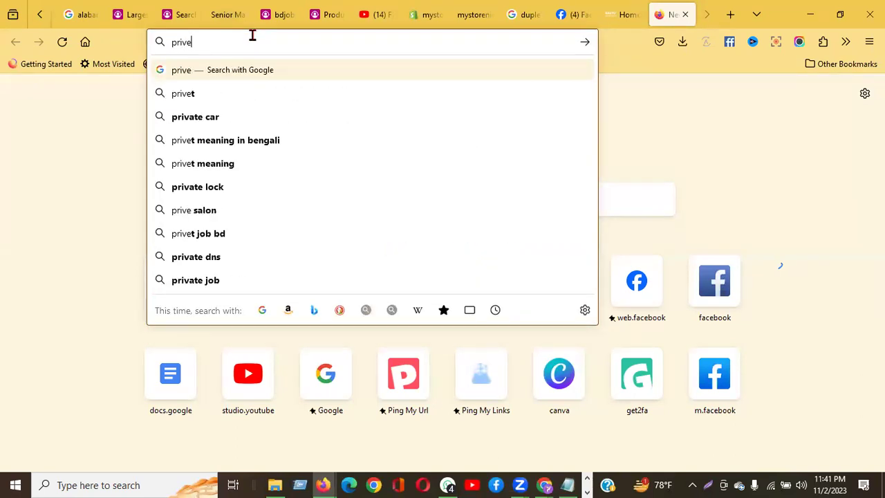
{"action": "key", "text": "BackSpace"}
{"action": "type", "text": "acy"}
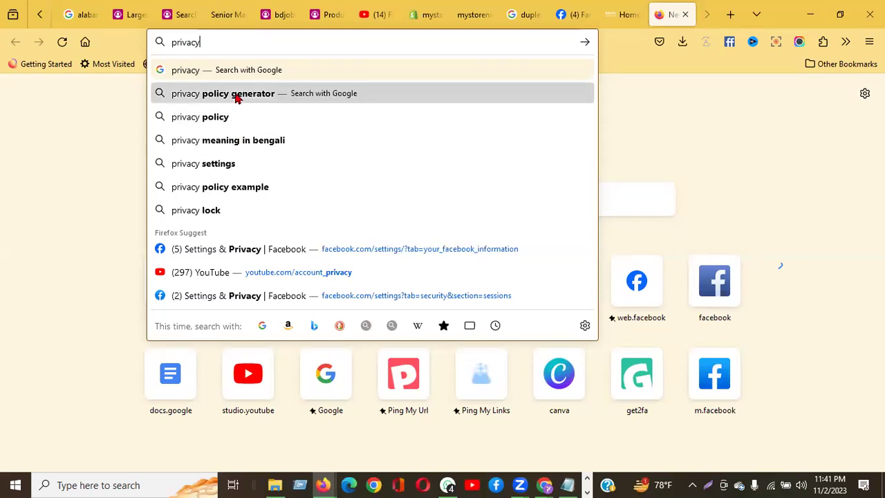
{"action": "left_click", "coordinate": [235, 99]}
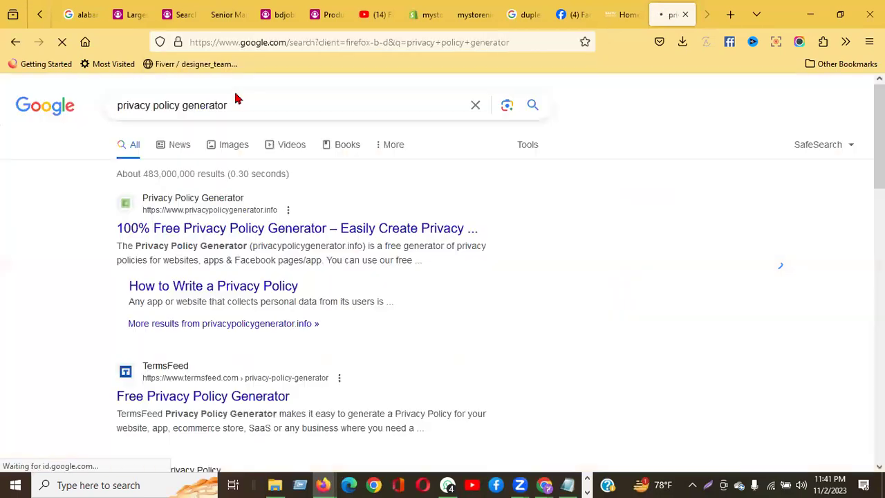
Step: Reload the results and open the privacypolicygenerator.info result
{"action": "scroll", "coordinate": [375, 297], "scroll_direction": "down", "scroll_amount": 3}
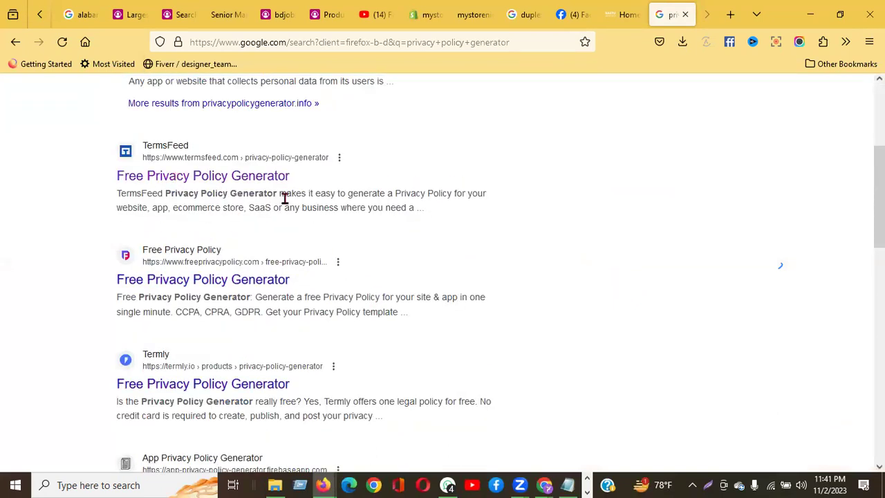
{"action": "scroll", "coordinate": [322, 289], "scroll_direction": "down", "scroll_amount": 3}
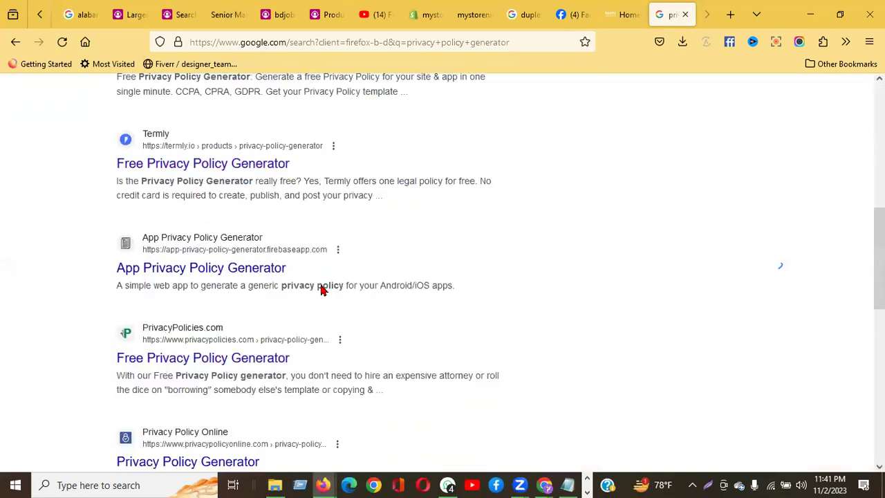
{"action": "scroll", "coordinate": [460, 255], "scroll_direction": "up", "scroll_amount": 5}
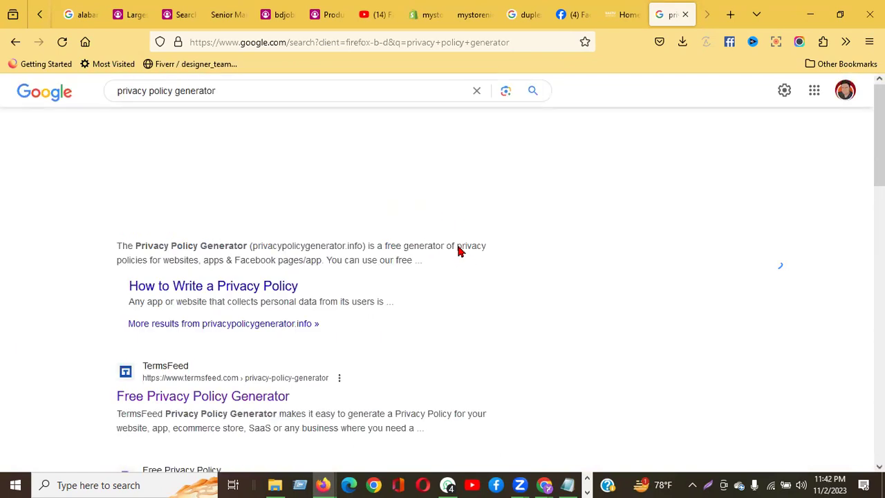
{"action": "key", "text": "F5"}
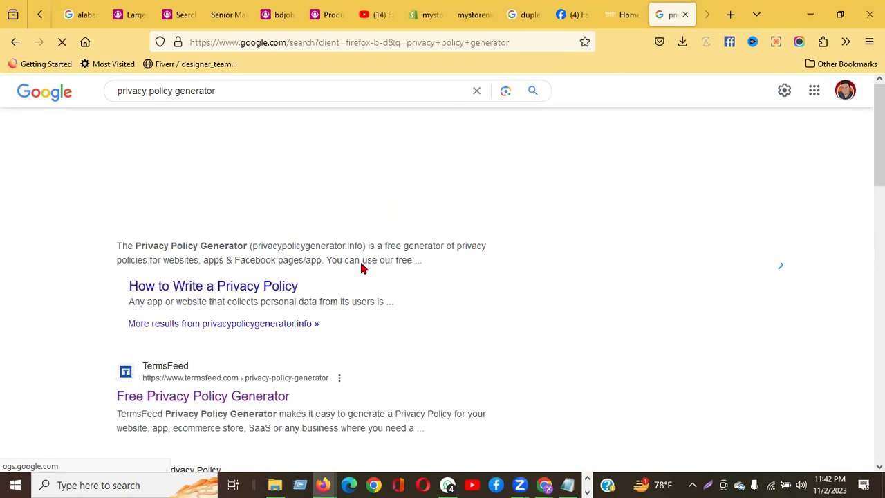
{"action": "scroll", "coordinate": [363, 269], "scroll_direction": "down", "scroll_amount": 3}
{"action": "scroll", "coordinate": [363, 269], "scroll_direction": "up", "scroll_amount": 4}
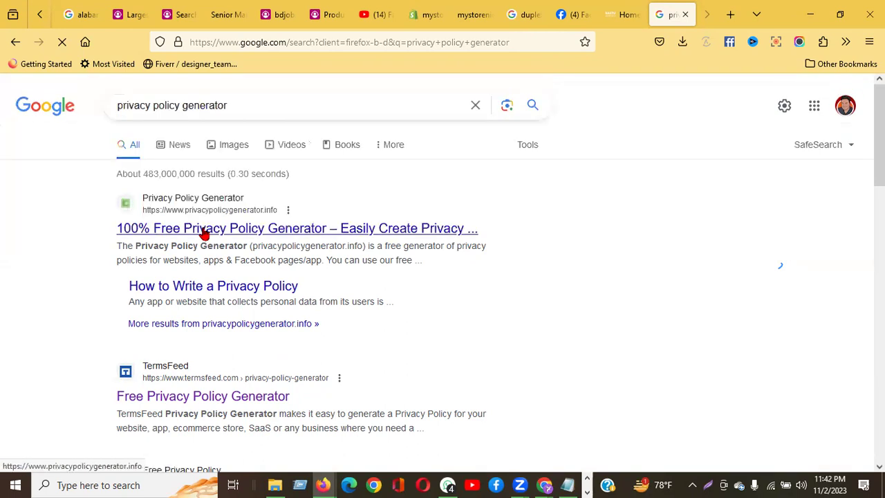
{"action": "left_click", "coordinate": [204, 234]}
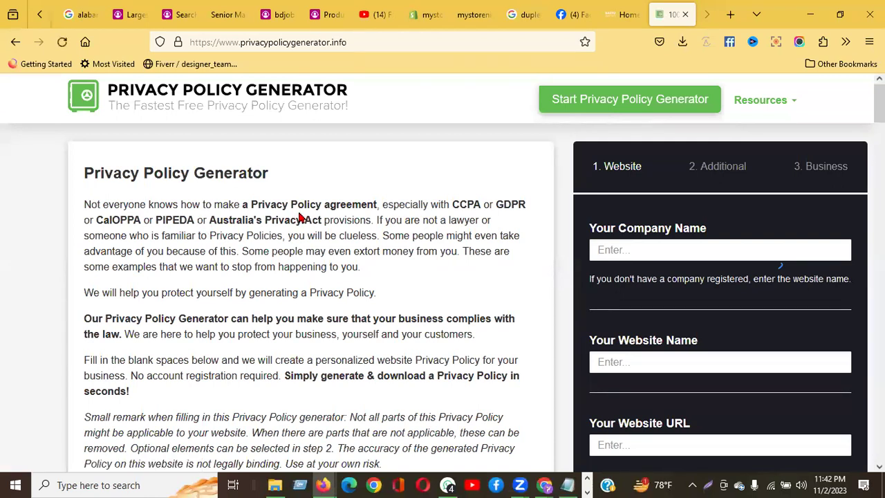
{"action": "left_click", "coordinate": [637, 250]}
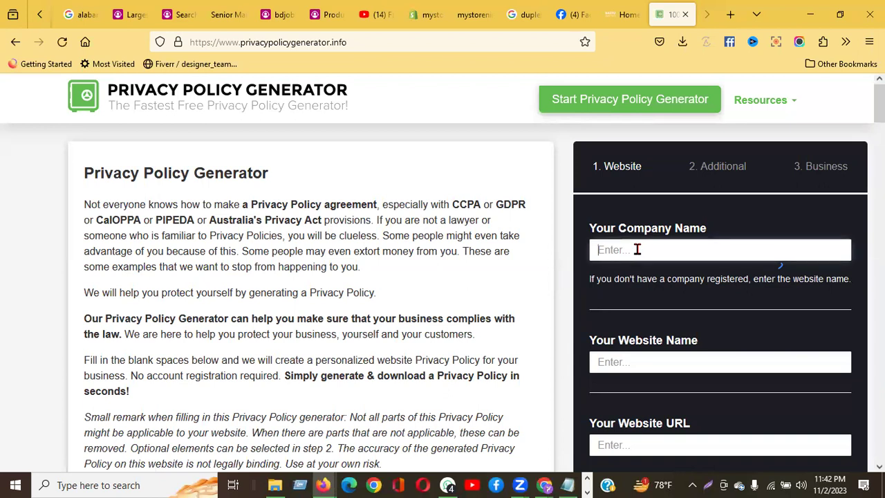
{"action": "type", "text": "bastu prope"}
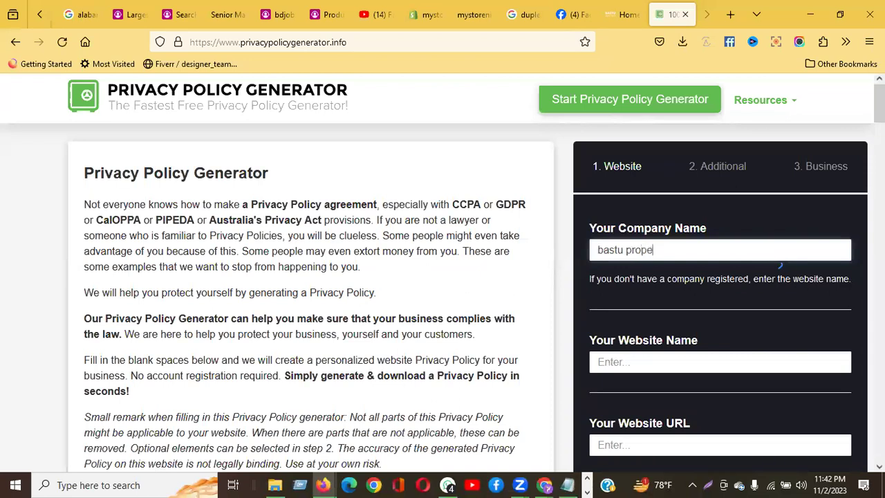
{"action": "type", "text": "rties"}
{"action": "left_click", "coordinate": [631, 368]}
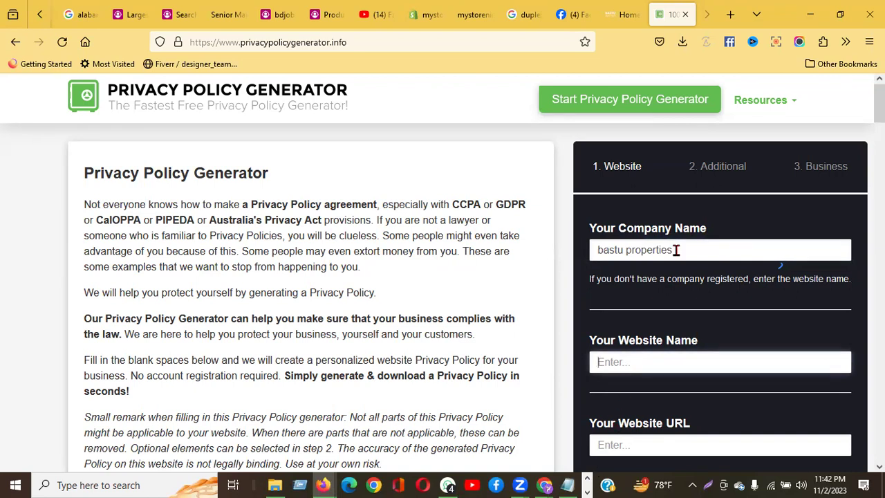
{"action": "left_click_drag", "start_coordinate": [676, 249], "coordinate": [562, 246]}
{"action": "key", "text": "ctrl+c"}
{"action": "left_click", "coordinate": [638, 367]}
{"action": "key", "text": "ctrl+v"}
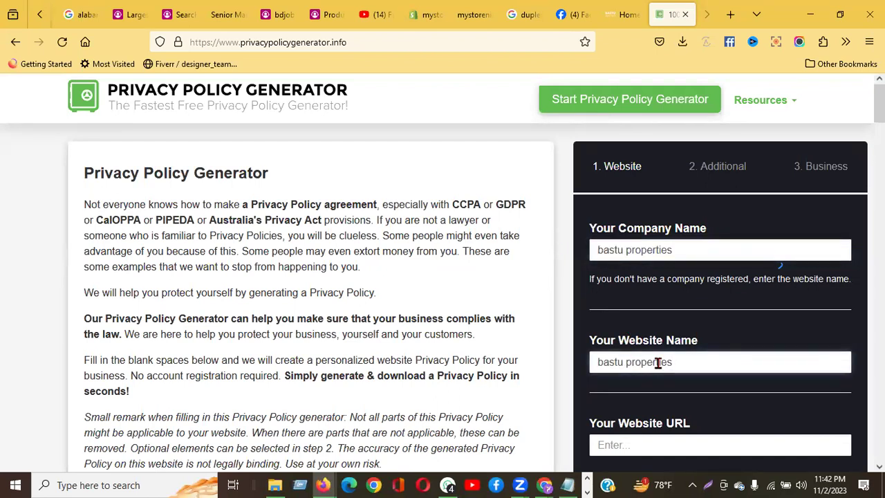
{"action": "key", "text": "ctrl+Left"}
{"action": "key", "text": "BackSpace"}
{"action": "left_click", "coordinate": [599, 362]}
{"action": "type", "text": "www."}
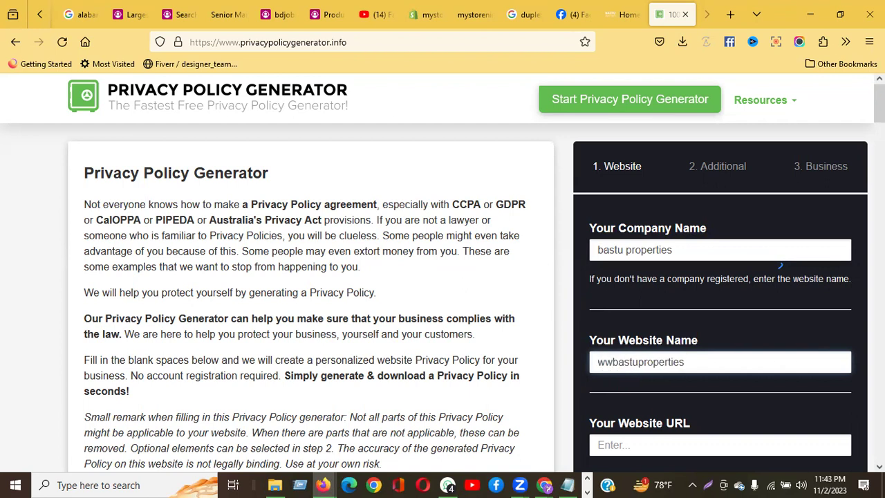
{"action": "left_click", "coordinate": [717, 368]}
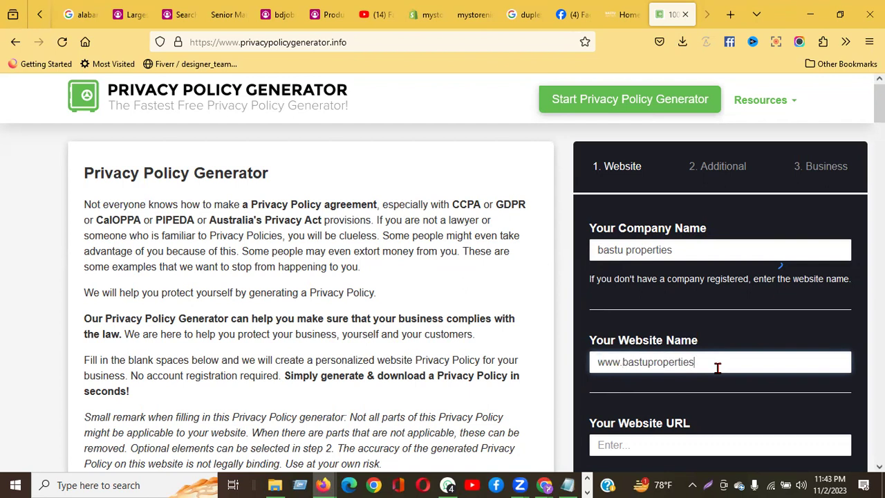
{"action": "type", "text": ".com"}
{"action": "scroll", "coordinate": [731, 349], "scroll_direction": "down", "scroll_amount": 2}
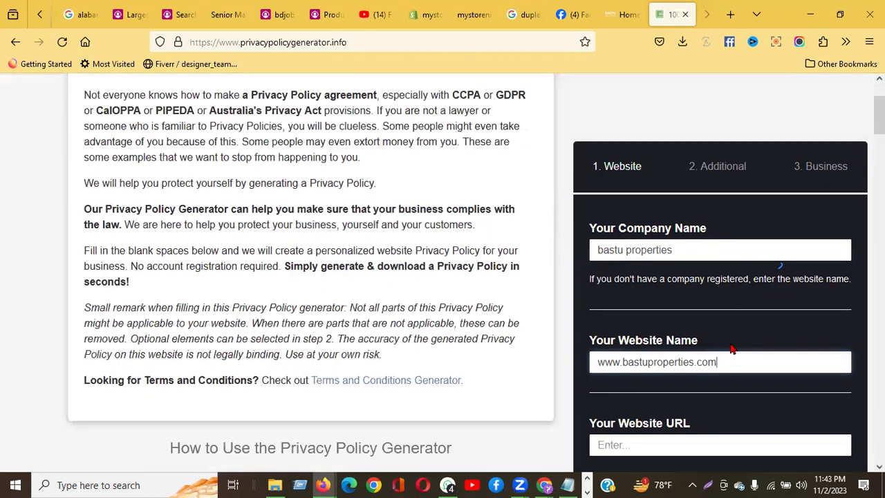
{"action": "left_click_drag", "start_coordinate": [736, 371], "coordinate": [524, 365]}
{"action": "key", "text": "ctrl+c"}
{"action": "left_click", "coordinate": [626, 441]}
{"action": "key", "text": "ctrl+v"}
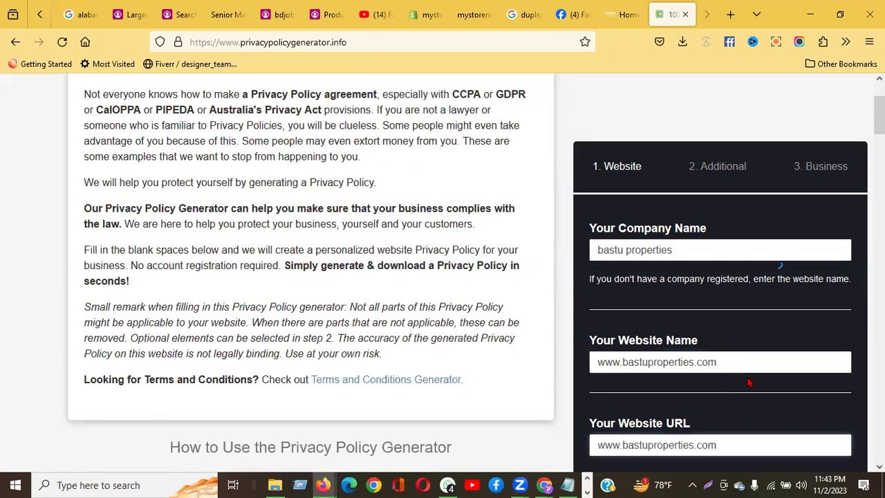
{"action": "scroll", "coordinate": [748, 382], "scroll_direction": "down", "scroll_amount": 2}
{"action": "scroll", "coordinate": [749, 383], "scroll_direction": "up", "scroll_amount": 10}
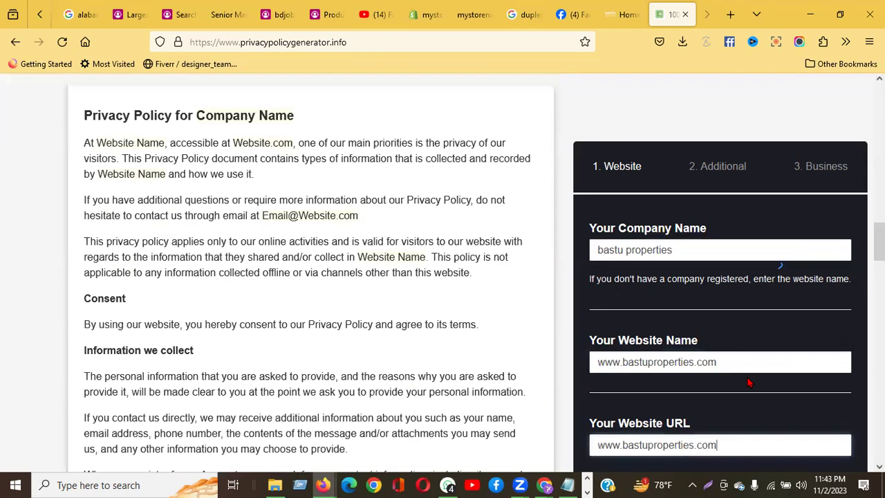
{"action": "key", "text": "ctrl+minus"}
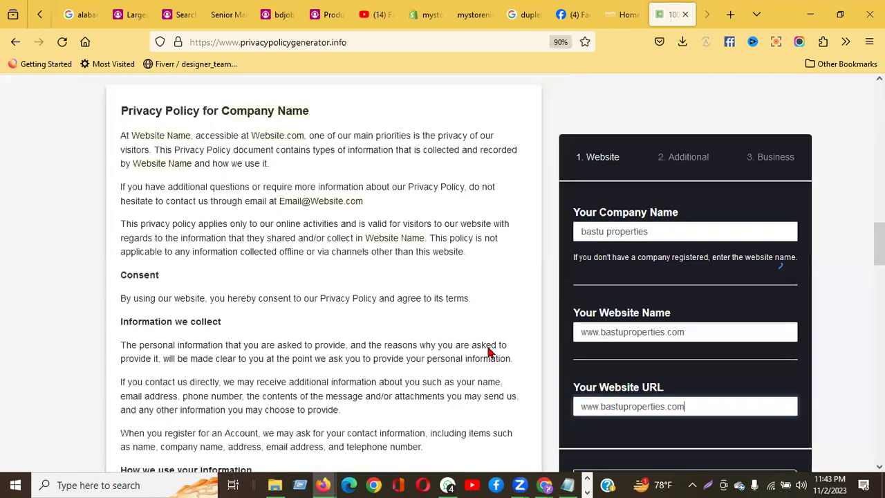
{"action": "key", "text": "ctrl+minus"}
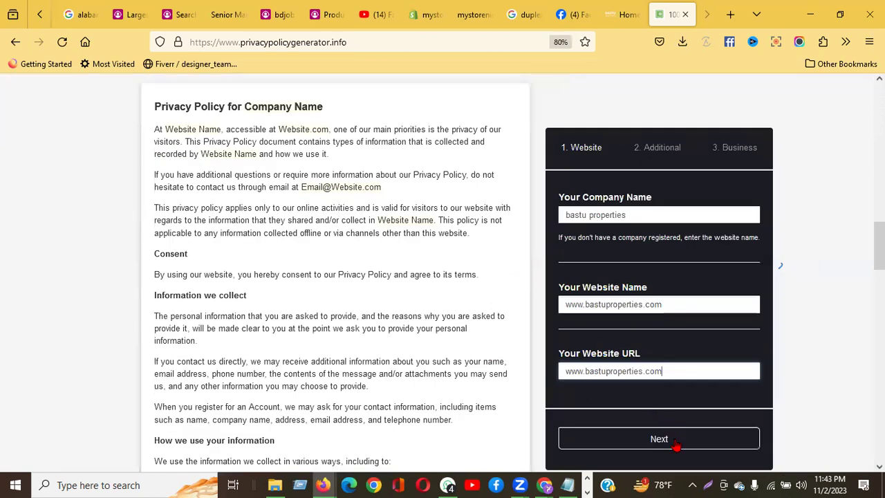
Step: Answer No to cookies, Yes to AdSense ads, and No to third-party ads
{"action": "left_click", "coordinate": [674, 443]}
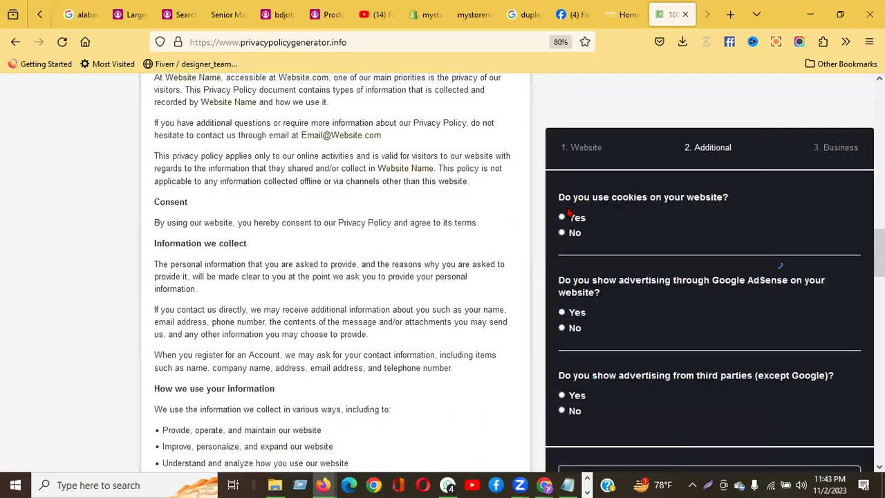
{"action": "left_click", "coordinate": [574, 235]}
{"action": "left_click", "coordinate": [569, 315]}
{"action": "left_click", "coordinate": [571, 413]}
{"action": "scroll", "coordinate": [618, 388], "scroll_direction": "down", "scroll_amount": 3}
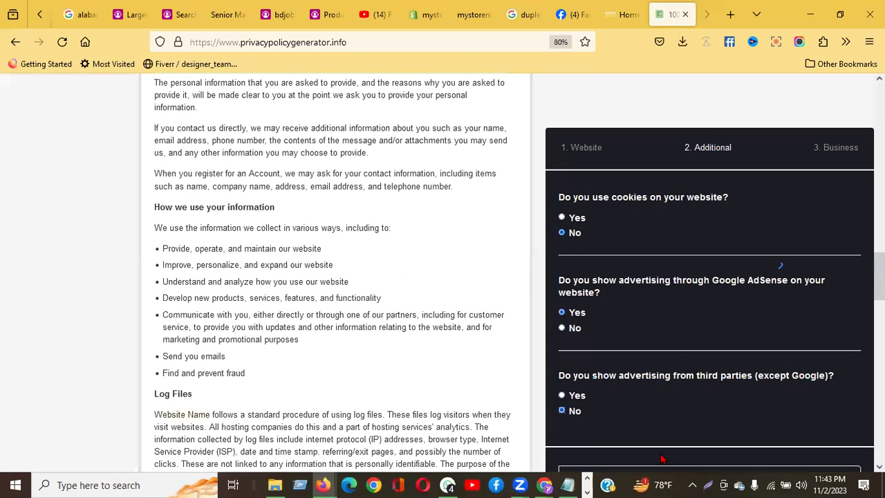
{"action": "key", "text": "ctrl+minus"}
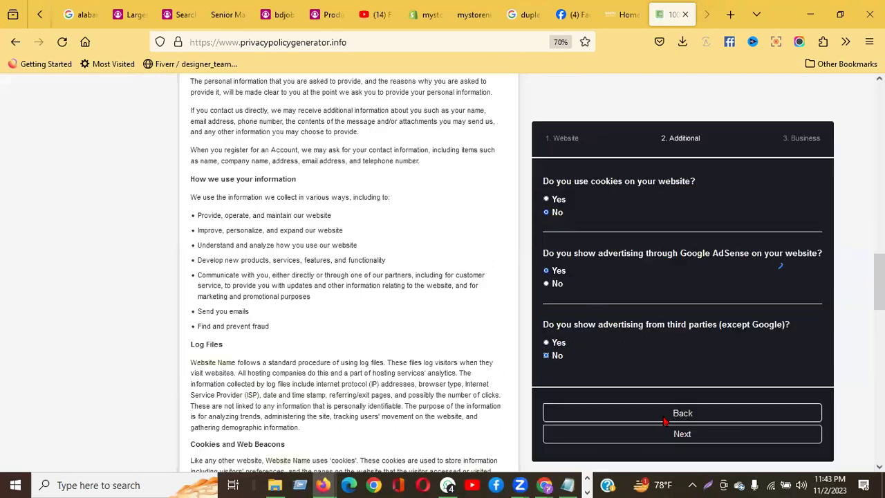
Step: Choose Bangladesh as the country, enter the contact email, and generate the privacy policy
{"action": "left_click", "coordinate": [671, 436]}
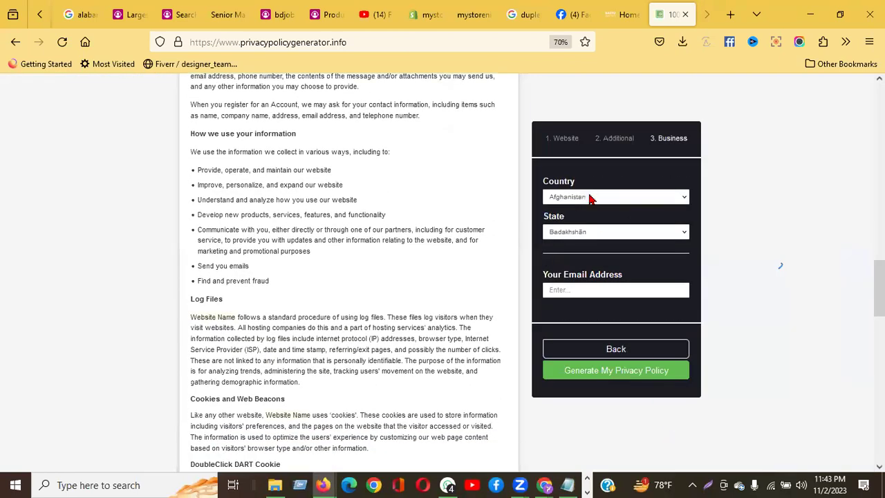
{"action": "left_click", "coordinate": [574, 197]}
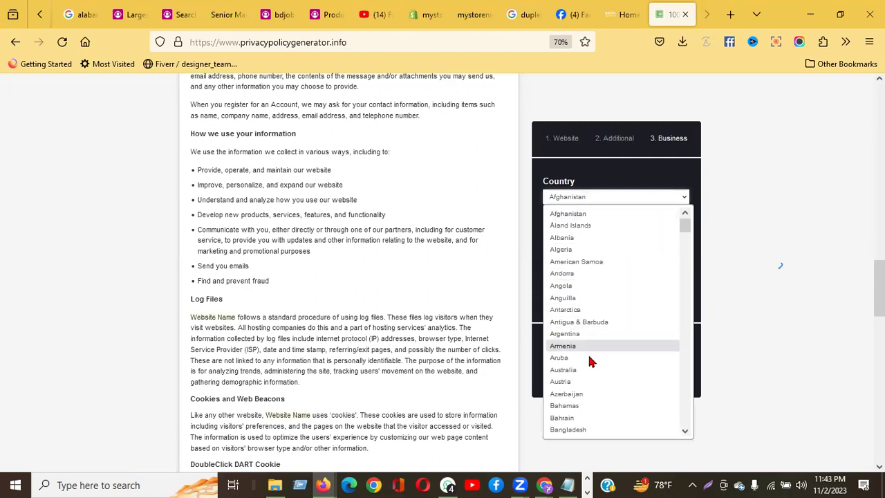
{"action": "left_click", "coordinate": [583, 430]}
{"action": "left_click", "coordinate": [577, 254]}
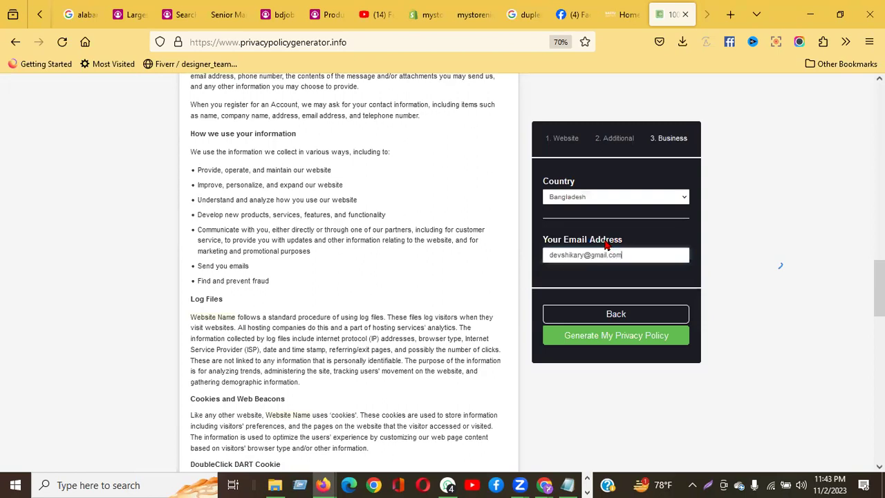
{"action": "left_click", "coordinate": [615, 337]}
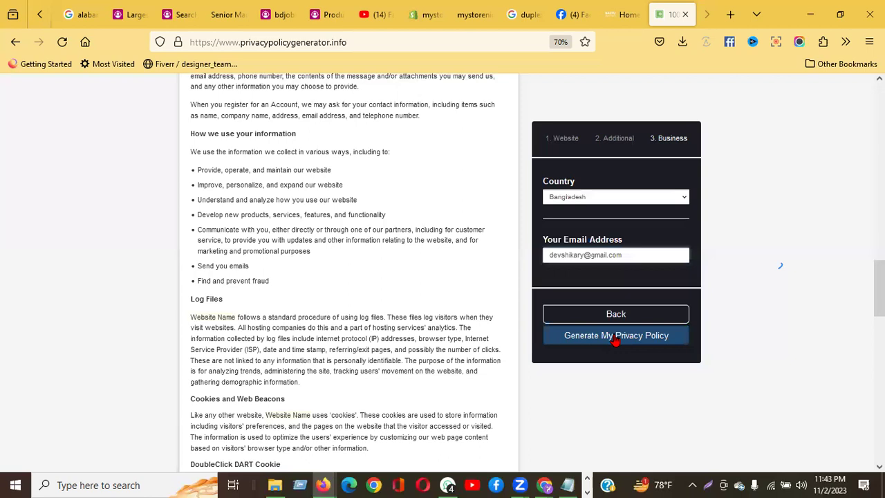
{"action": "left_click", "coordinate": [616, 338]}
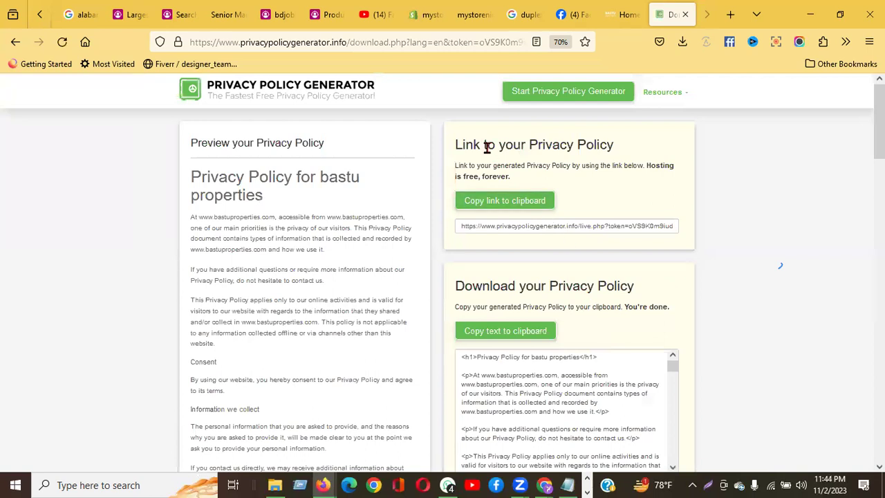
Step: Copy the hosted privacy policy link and return to the Ads Manager window
{"action": "left_click", "coordinate": [520, 204]}
{"action": "left_click", "coordinate": [509, 202]}
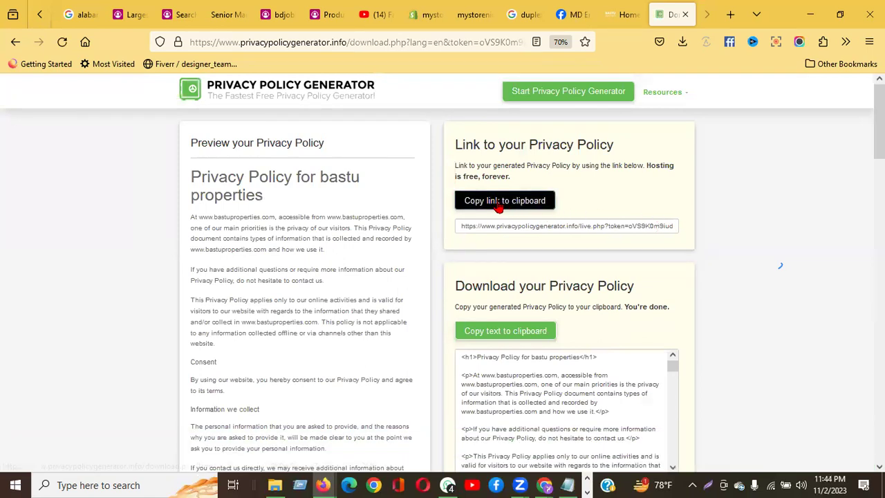
{"action": "left_click", "coordinate": [523, 207]}
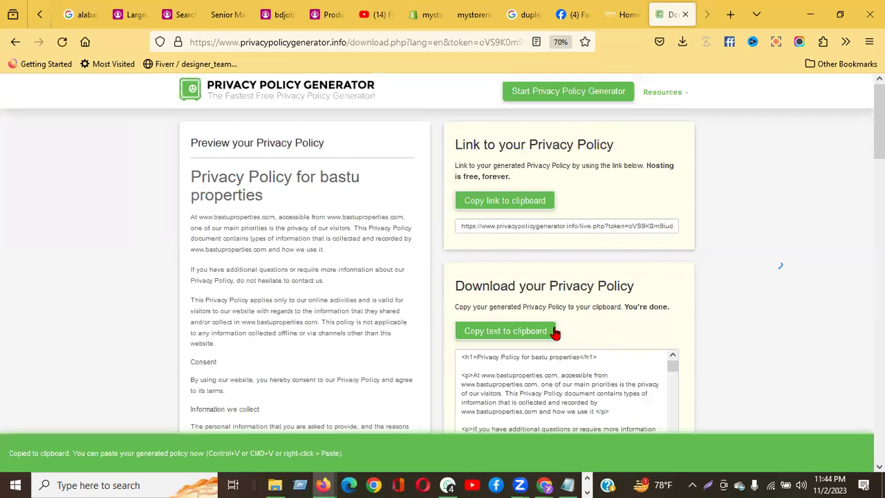
{"action": "mouse_move", "coordinate": [546, 486]}
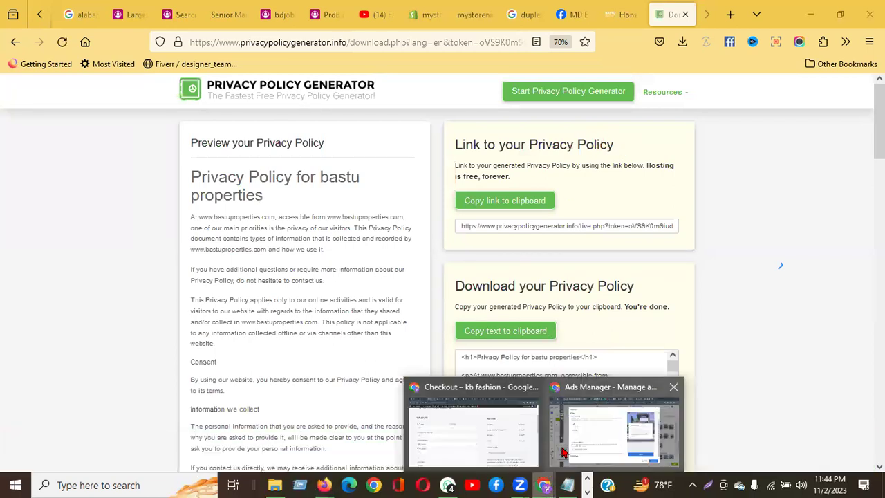
{"action": "left_click", "coordinate": [586, 441]}
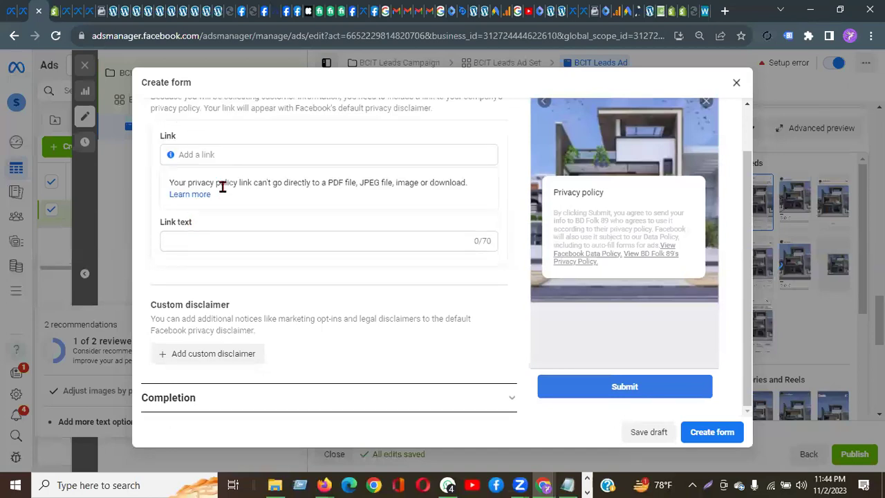
Step: Paste the policy URL into the privacy Link field and set the link text to 'Privacy Policy'
{"action": "left_click", "coordinate": [222, 154]}
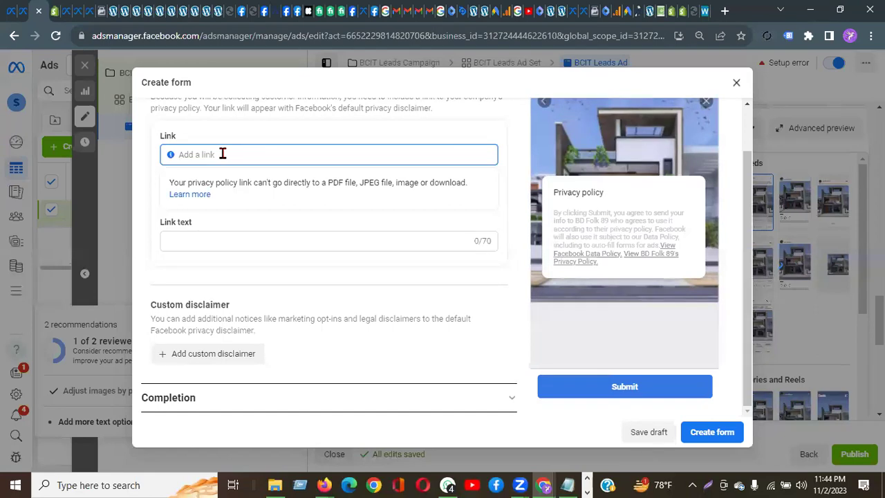
{"action": "right_click", "coordinate": [223, 155]}
{"action": "left_click", "coordinate": [265, 243]}
{"action": "left_click", "coordinate": [190, 240]}
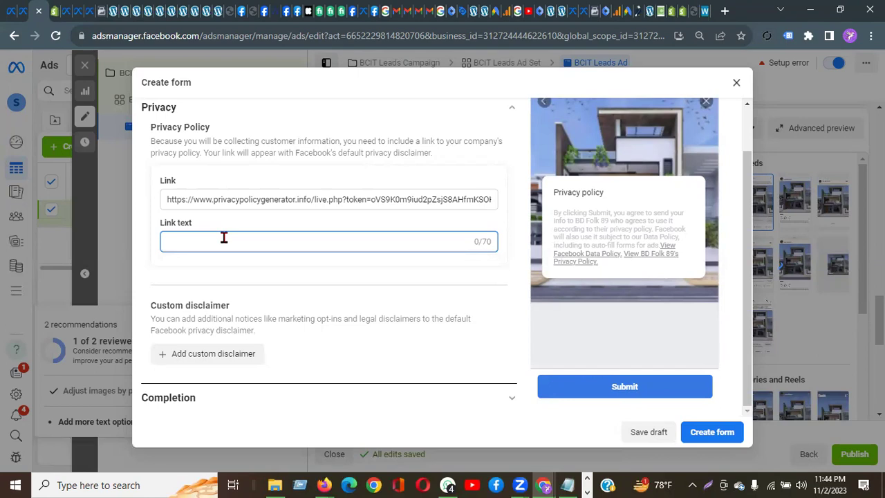
{"action": "type", "text": "Privacy Policy"}
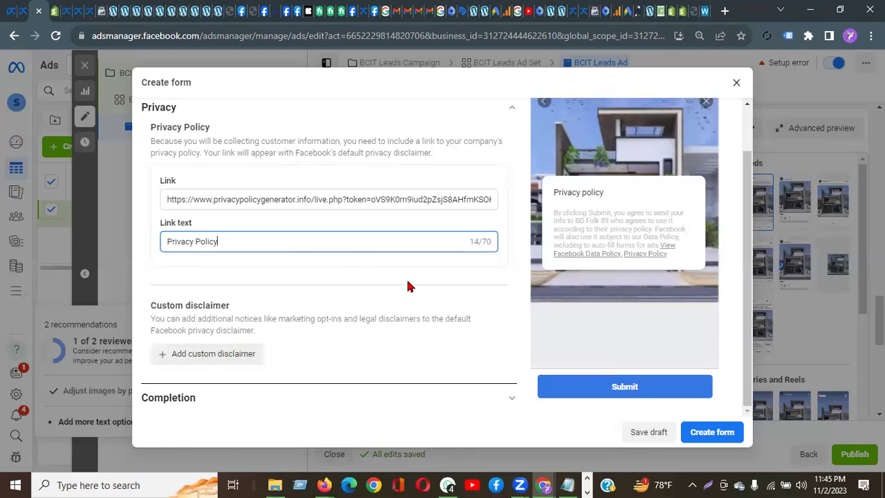
Step: Expand the lead form's Completion section to show the default 'Thanks, you're all set.' headline
{"action": "left_click", "coordinate": [177, 405]}
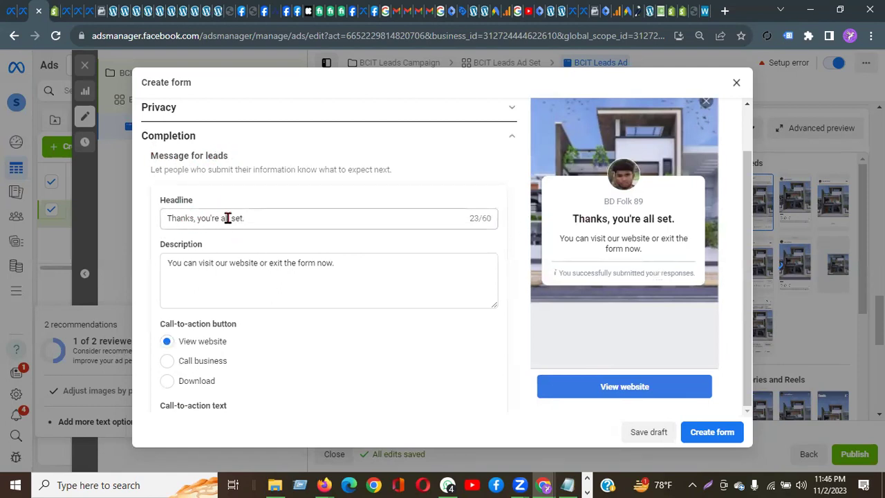
Step: Replace the completion description with 'Our team will contact you as soon as possible'
{"action": "left_click", "coordinate": [250, 217]}
{"action": "key", "text": "ctrl+a"}
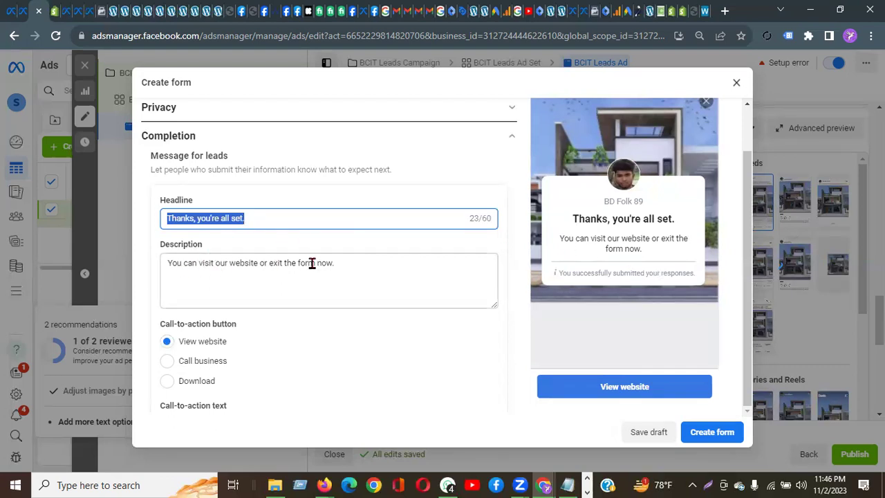
{"action": "left_click_drag", "start_coordinate": [341, 263], "coordinate": [141, 271]}
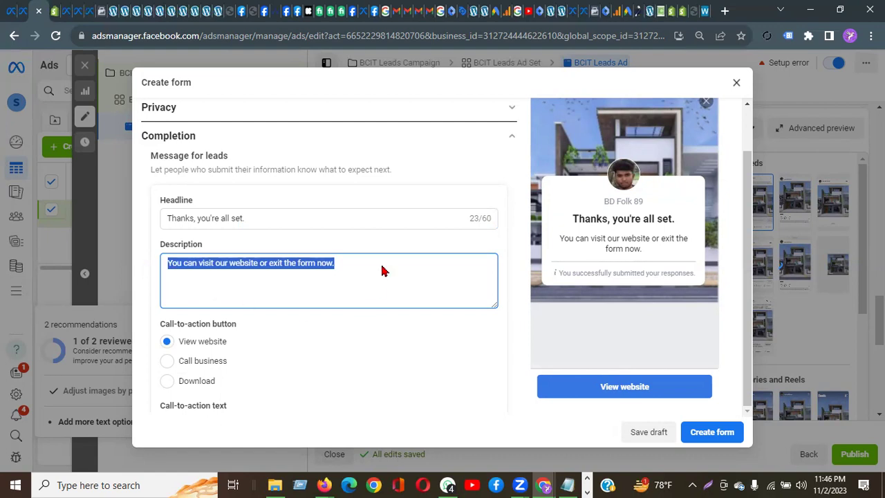
{"action": "type", "text": "Our"}
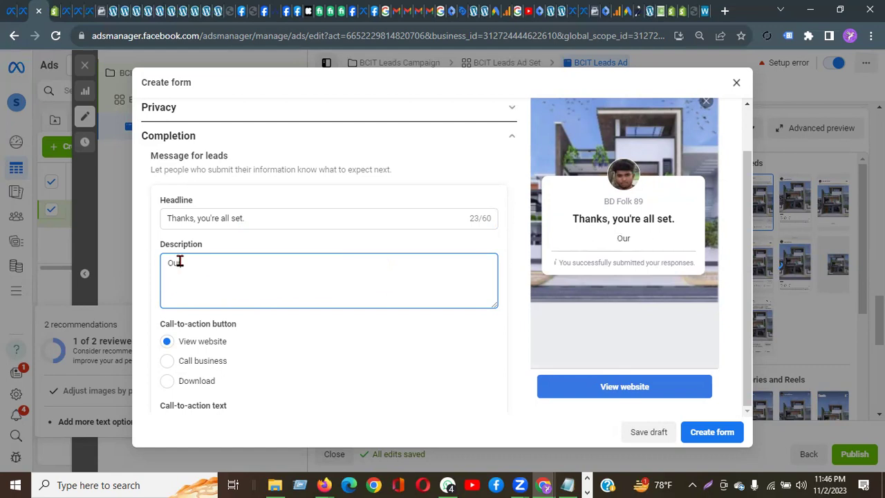
{"action": "type", "text": " team will contact you soon"}
{"action": "key", "text": "BackSpace"}
{"action": "key", "text": "BackSpace"}
{"action": "key", "text": "BackSpace"}
{"action": "key", "text": "BackSpace"}
{"action": "key", "text": "BackSpace"}
{"action": "type", "text": "as soon as possible"}
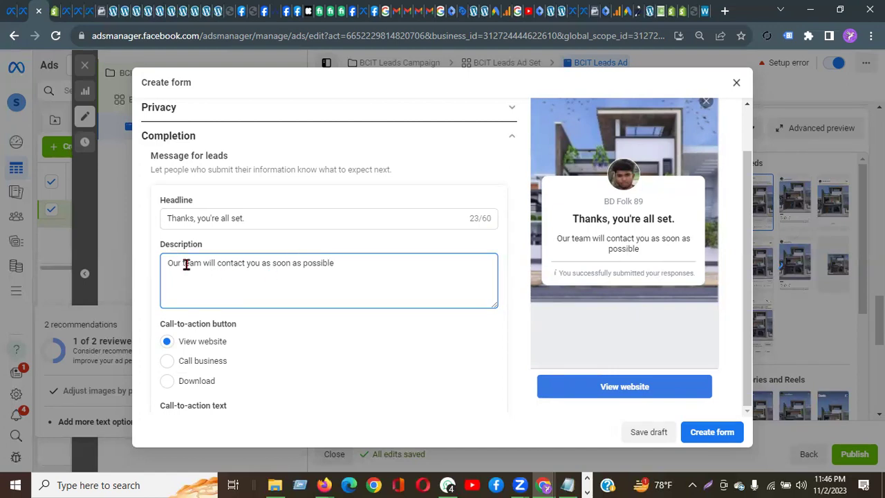
{"action": "scroll", "coordinate": [262, 306], "scroll_direction": "down", "scroll_amount": 2}
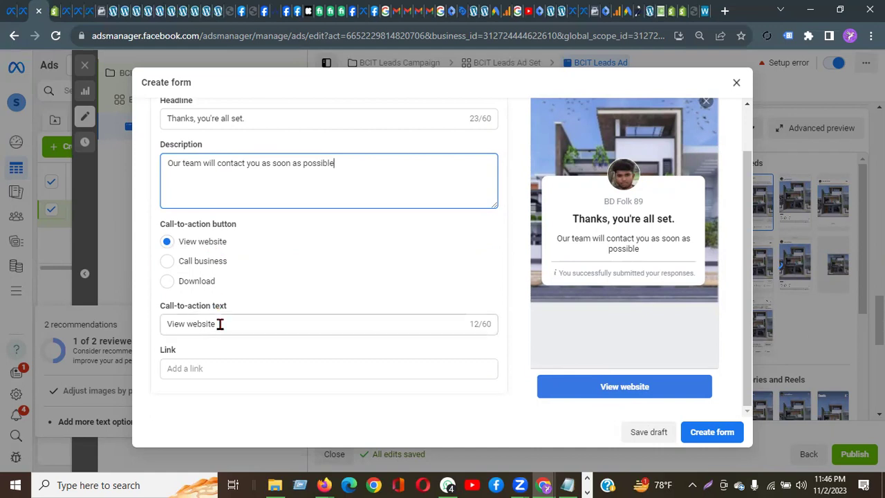
Step: Change the completion call-to-action text from 'View website' to 'View our Page'
{"action": "left_click", "coordinate": [204, 369]}
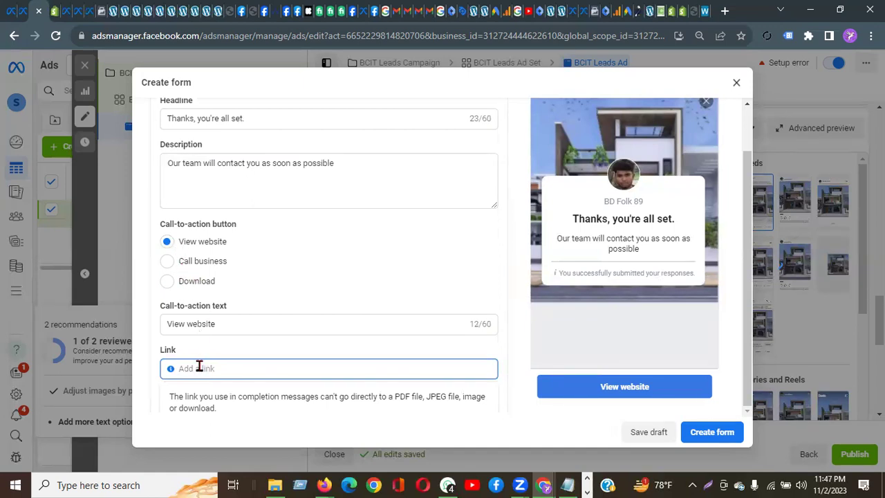
{"action": "double_click", "coordinate": [209, 324]}
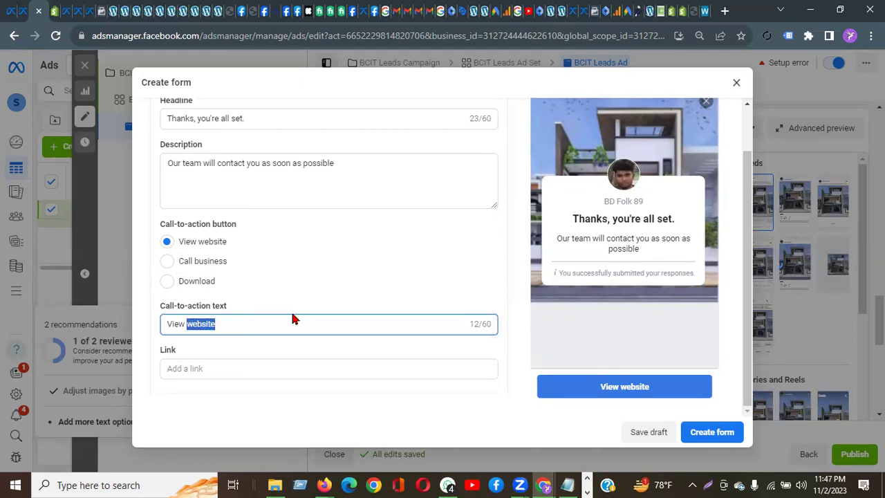
{"action": "type", "text": "our Page"}
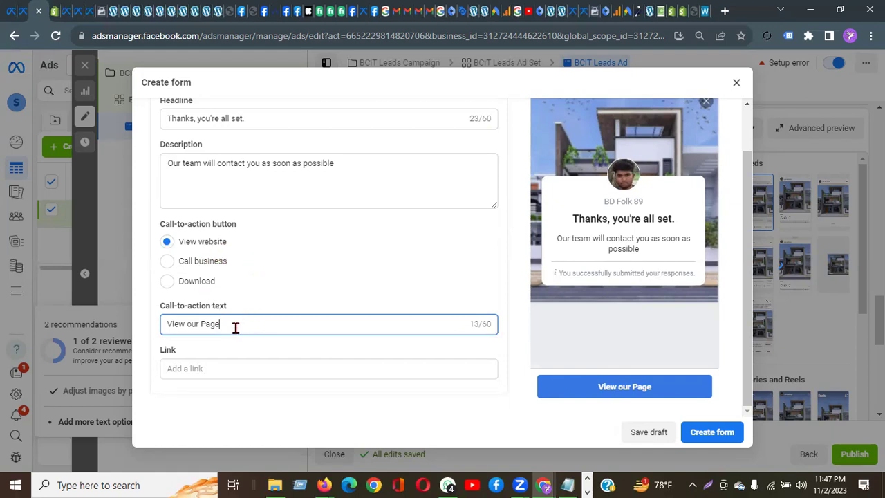
{"action": "triple_click", "coordinate": [169, 326]}
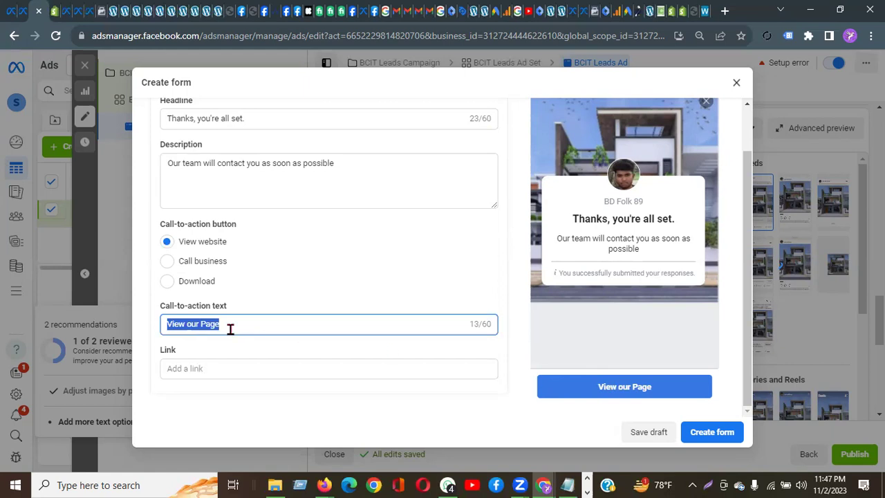
{"action": "left_click", "coordinate": [234, 327]}
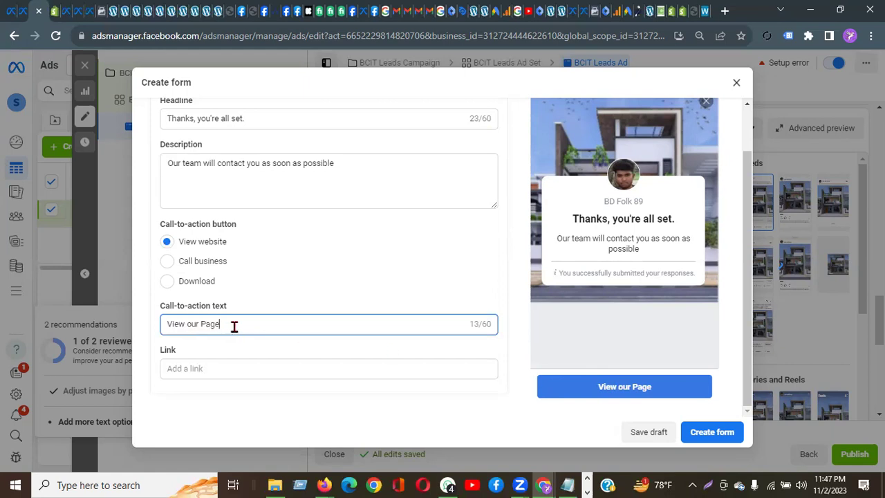
{"action": "left_click_drag", "start_coordinate": [234, 326], "coordinate": [159, 327]}
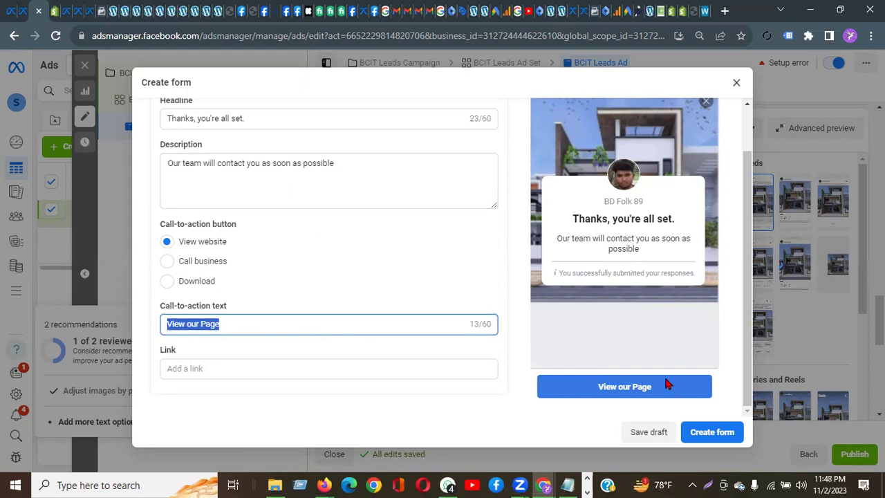
{"action": "scroll", "coordinate": [667, 385], "scroll_direction": "up", "scroll_amount": 1}
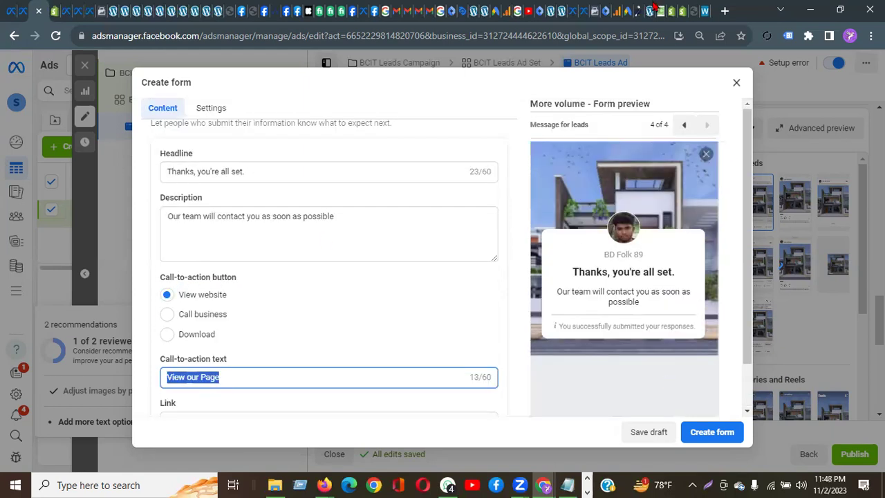
{"action": "left_click", "coordinate": [686, 126]}
{"action": "left_click", "coordinate": [685, 126]}
{"action": "left_click", "coordinate": [685, 126]}
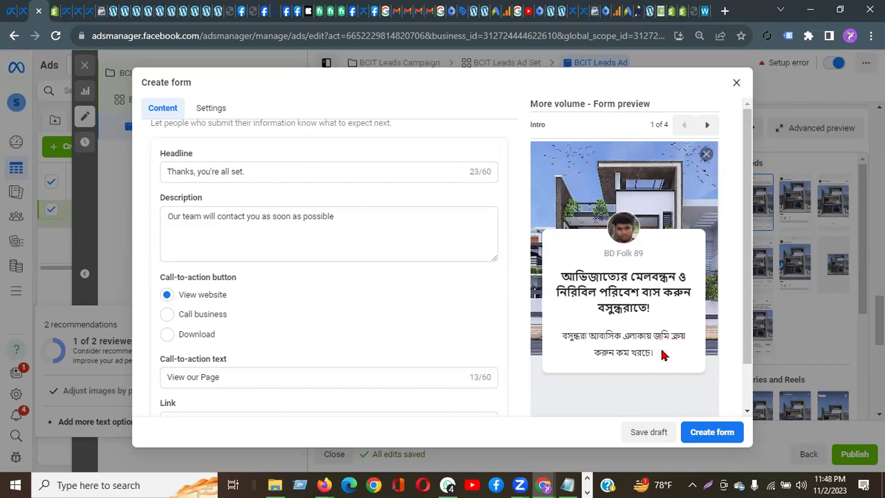
{"action": "left_click", "coordinate": [707, 126]}
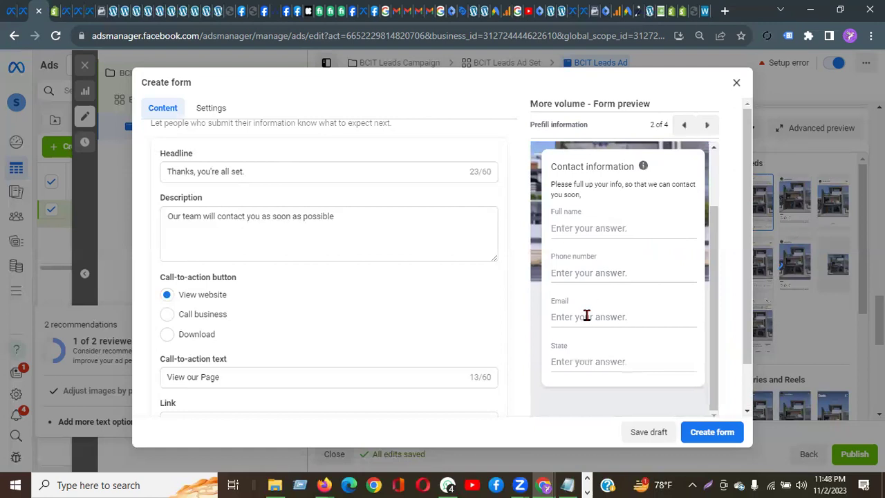
{"action": "scroll", "coordinate": [592, 362], "scroll_direction": "down", "scroll_amount": 1}
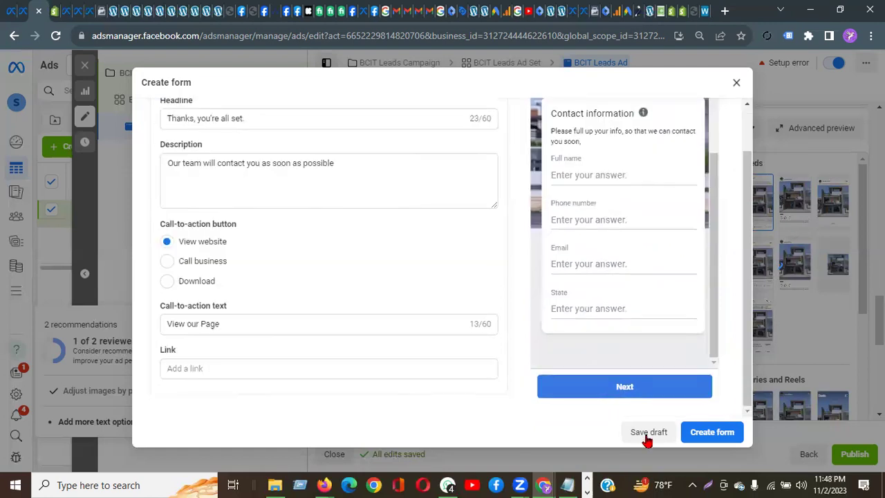
{"action": "scroll", "coordinate": [674, 187], "scroll_direction": "up", "scroll_amount": 1}
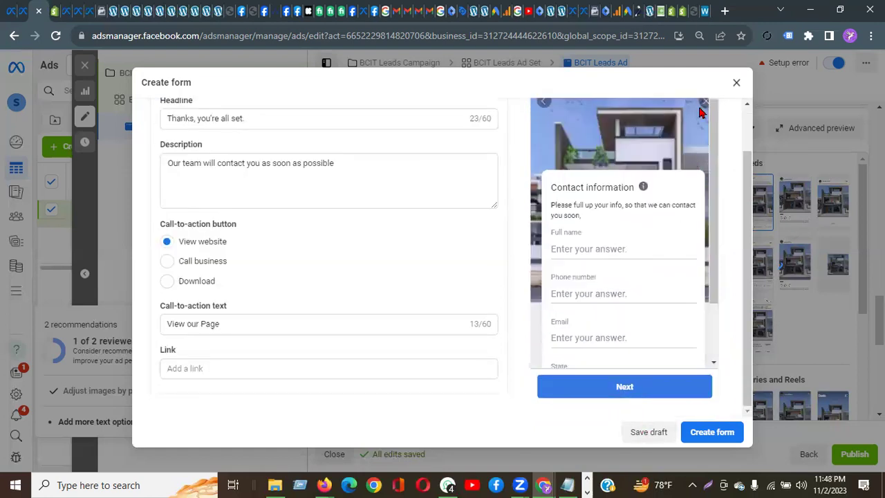
{"action": "scroll", "coordinate": [702, 115], "scroll_direction": "up", "scroll_amount": 2}
{"action": "left_click", "coordinate": [706, 127]}
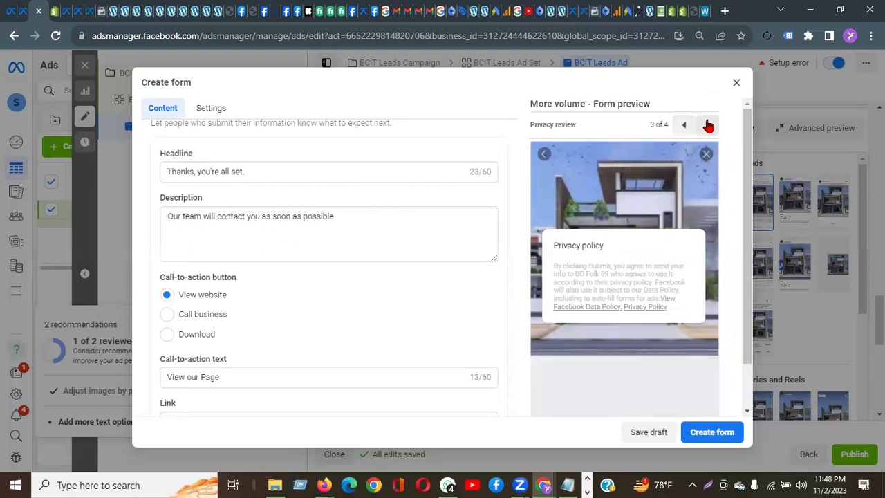
{"action": "left_click", "coordinate": [707, 125]}
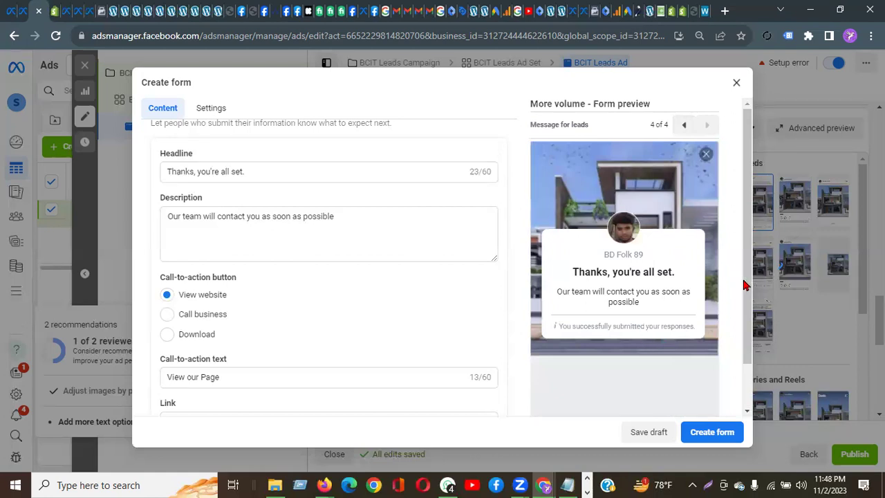
{"action": "left_click_drag", "start_coordinate": [745, 284], "coordinate": [747, 373]}
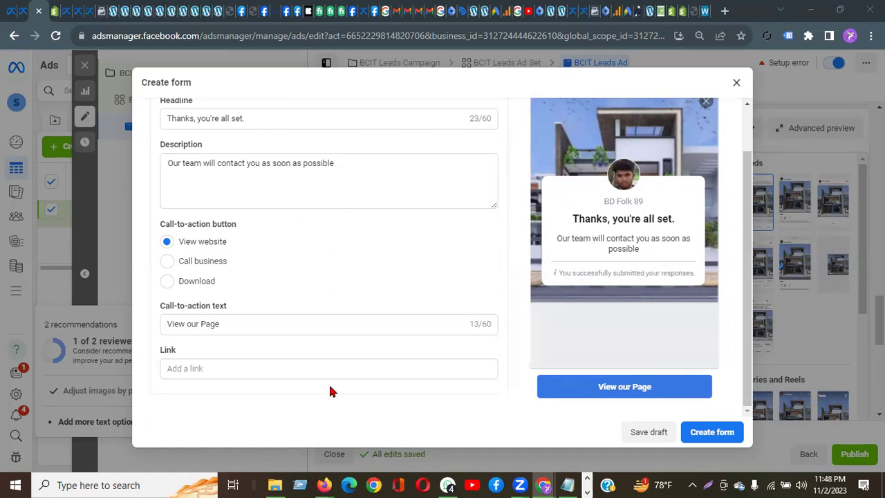
{"action": "mouse_move", "coordinate": [325, 478]}
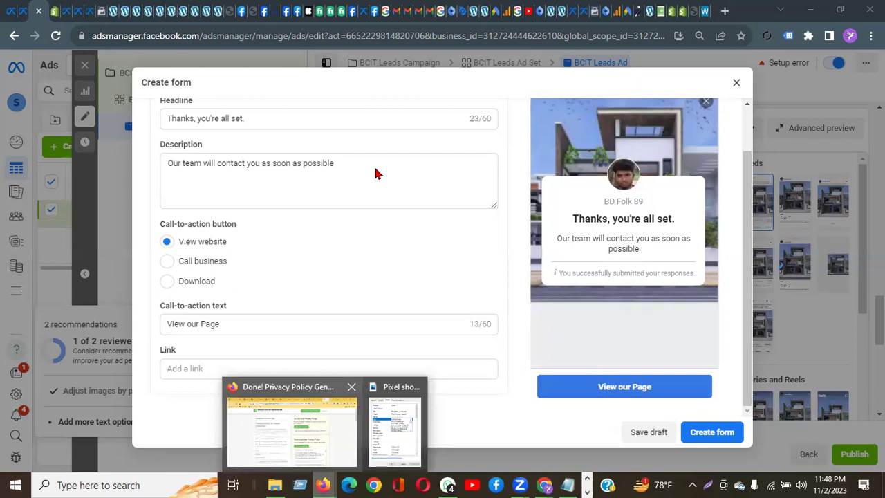
Step: In Firefox, glance at the solar cells tab and return to the Privacy Policy Generator page
{"action": "left_click", "coordinate": [325, 484]}
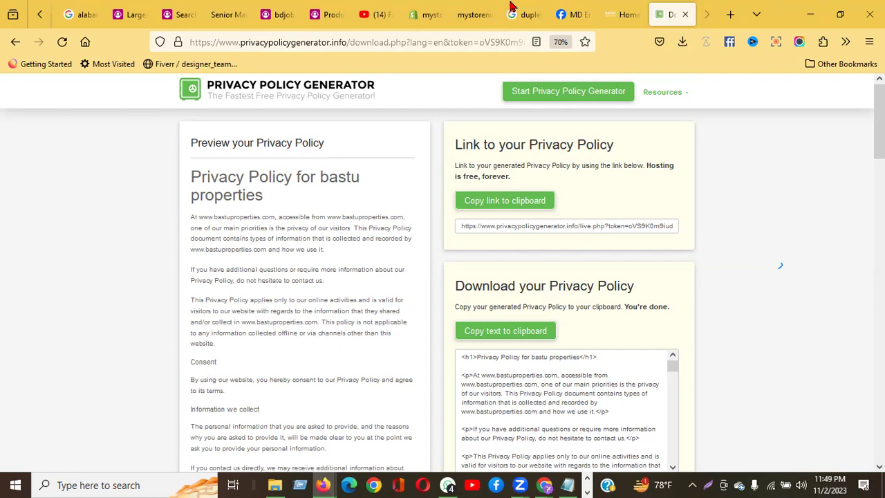
{"action": "scroll", "coordinate": [723, 7], "scroll_direction": "up", "scroll_amount": 5}
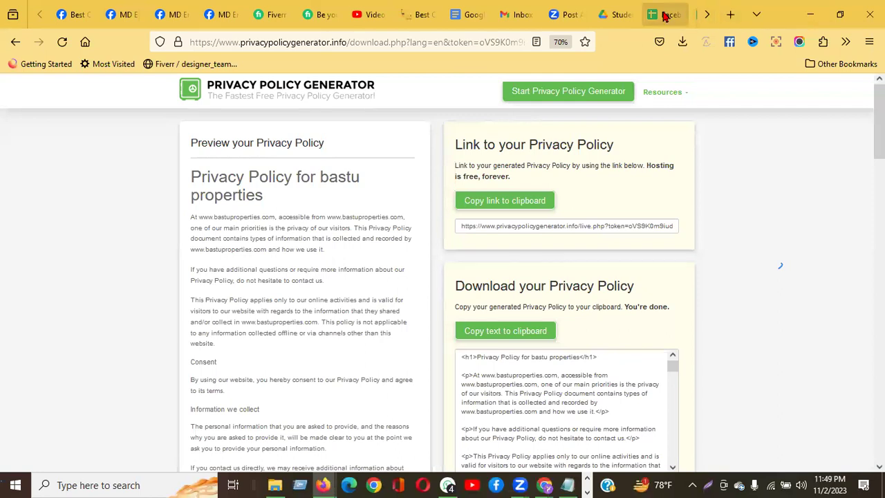
{"action": "scroll", "coordinate": [623, 14], "scroll_direction": "down", "scroll_amount": 3}
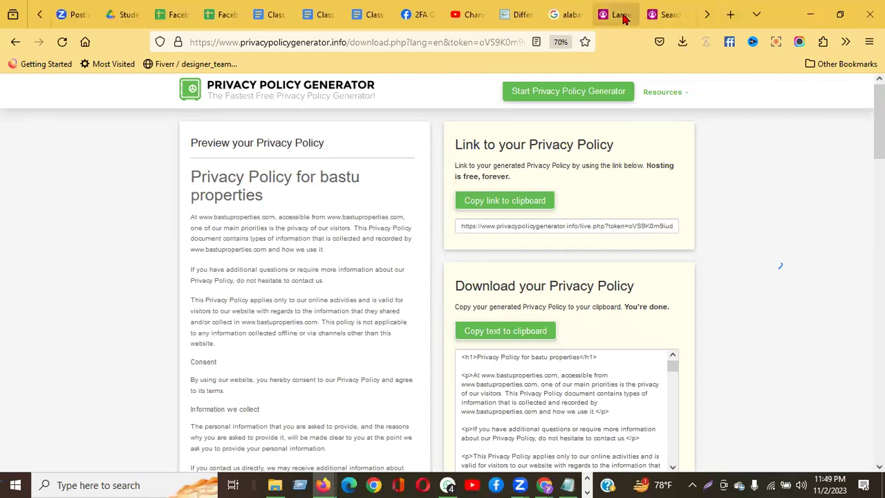
{"action": "left_click", "coordinate": [516, 18]}
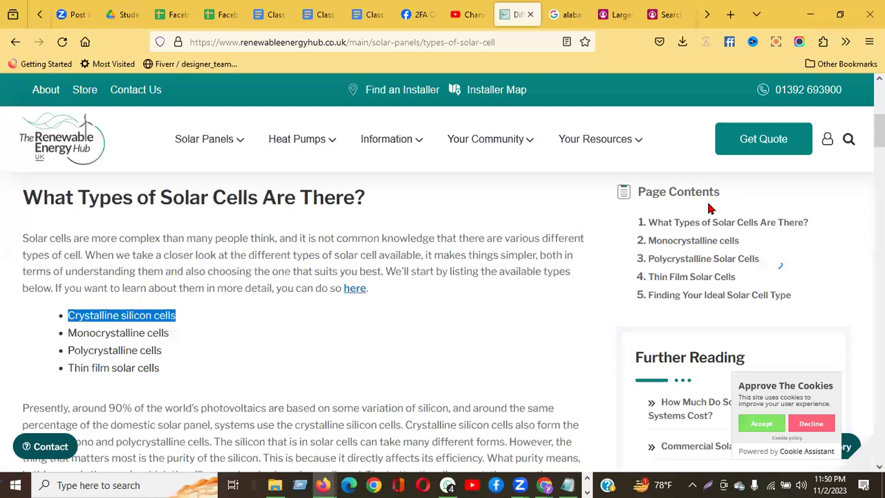
{"action": "scroll", "coordinate": [578, 19], "scroll_direction": "down", "scroll_amount": 10}
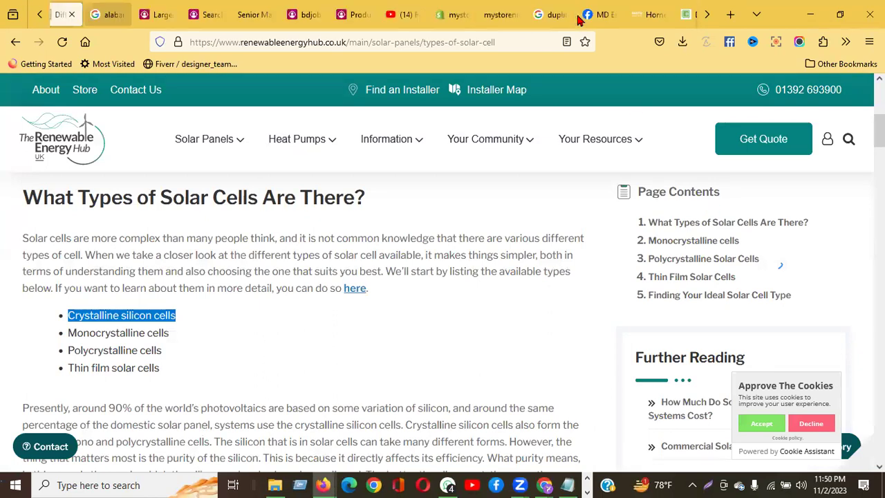
{"action": "left_click", "coordinate": [672, 21]}
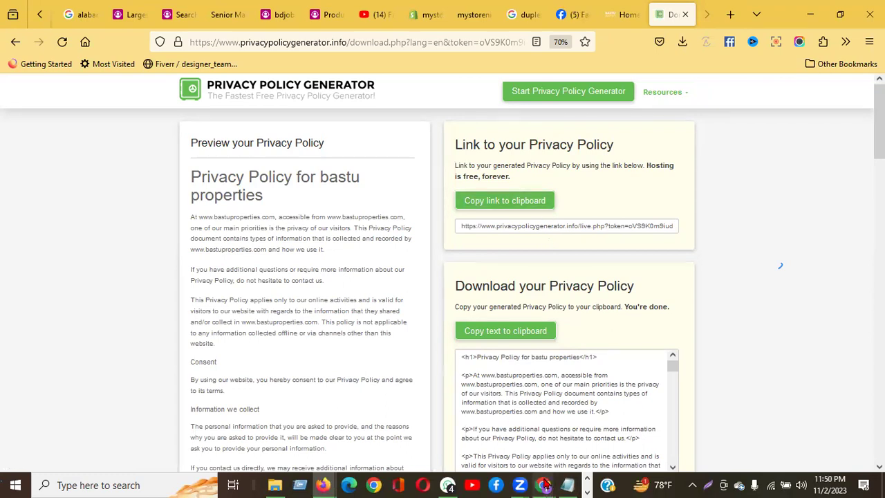
Step: Back in Ads Manager, check the 'View our Page' text and focus the empty completion Link field
{"action": "mouse_move", "coordinate": [545, 486]}
{"action": "left_click", "coordinate": [583, 442]}
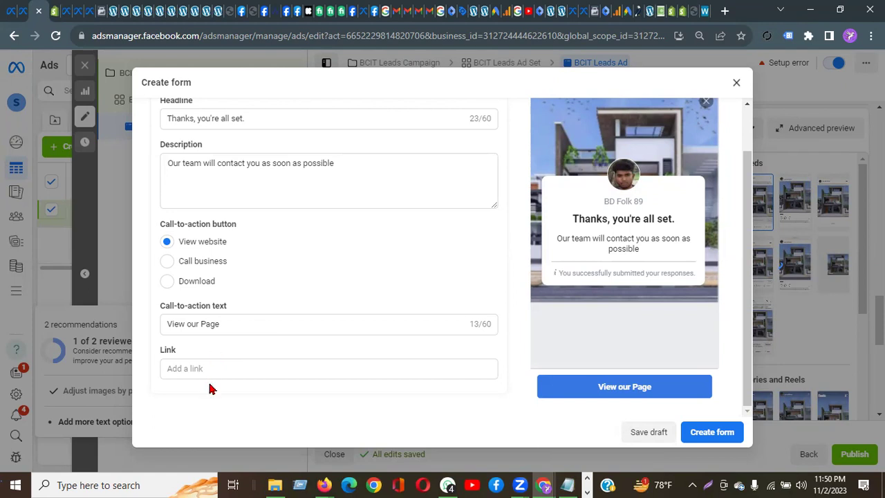
{"action": "left_click", "coordinate": [199, 368]}
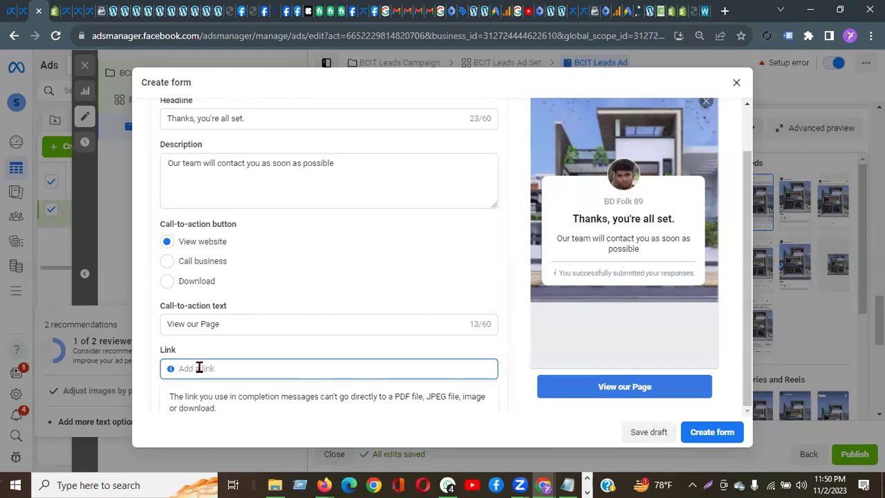
{"action": "triple_click", "coordinate": [192, 327]}
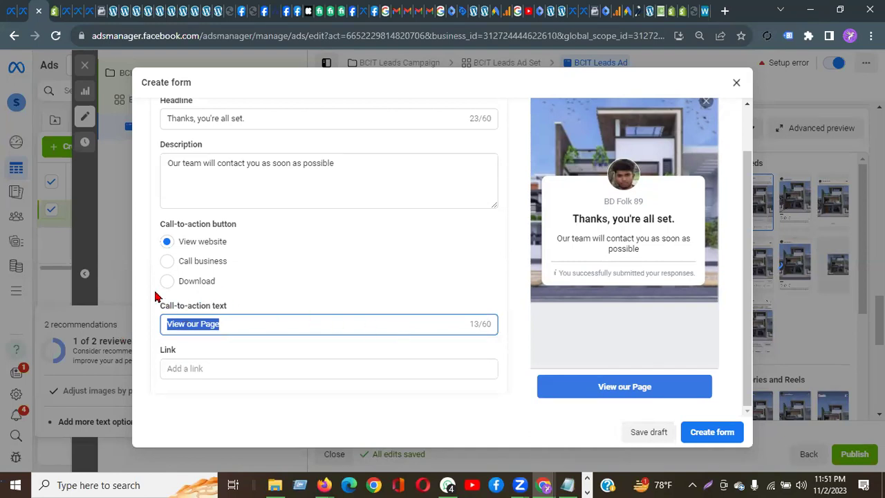
{"action": "left_click", "coordinate": [220, 324]}
{"action": "left_click", "coordinate": [188, 367]}
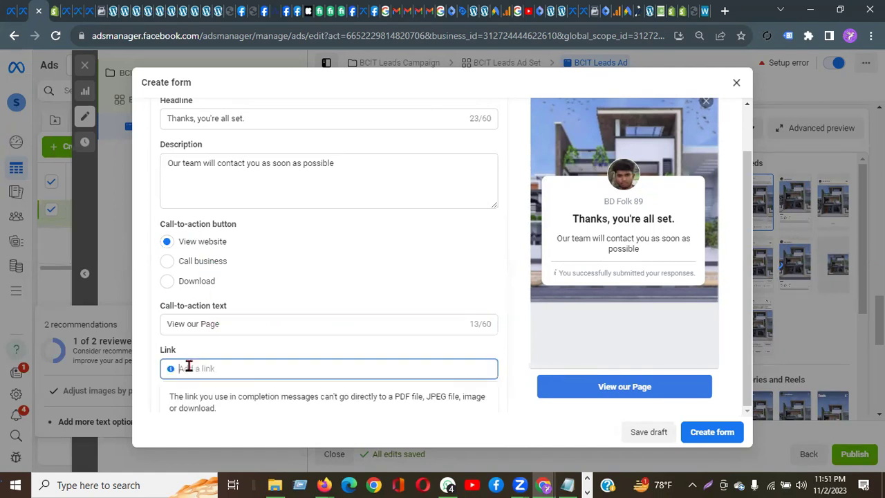
Step: Copy the BASTU Properties Facebook Page URL from Firefox and paste it into the Link field
{"action": "left_click", "coordinate": [325, 484]}
{"action": "left_click", "coordinate": [336, 446]}
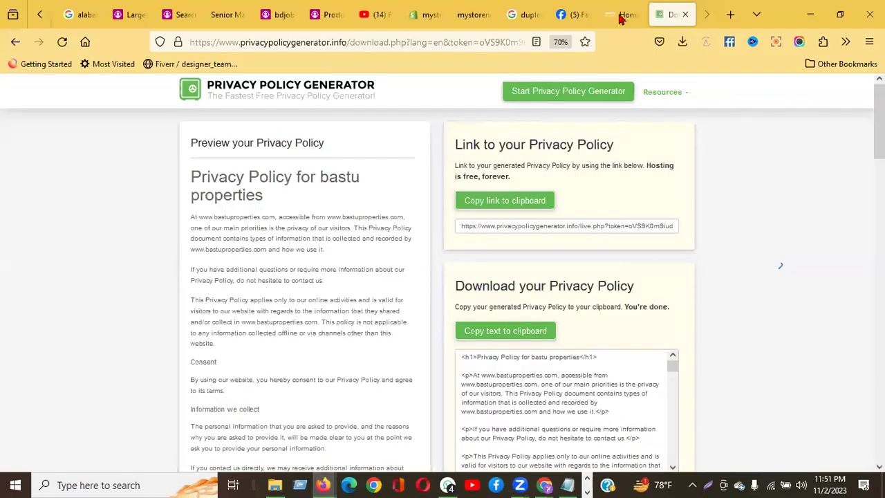
{"action": "left_click", "coordinate": [579, 15]}
{"action": "left_click", "coordinate": [543, 35]}
{"action": "key", "text": "ctrl+c"}
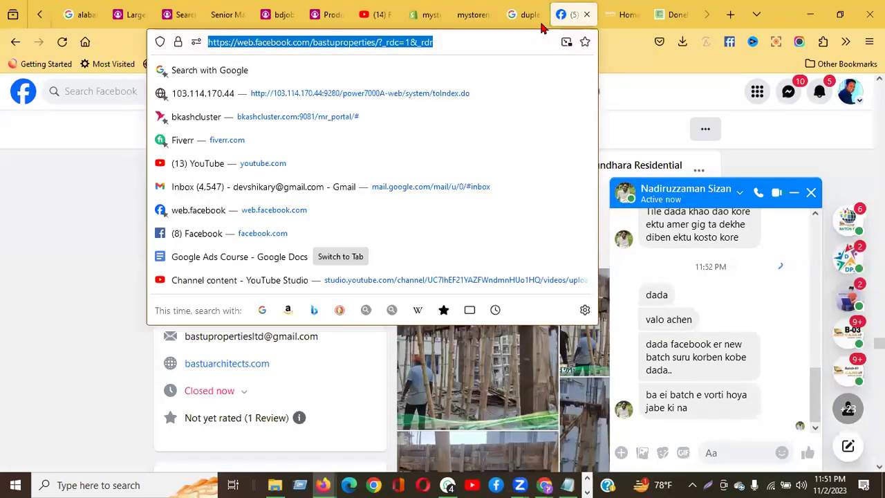
{"action": "left_click", "coordinate": [544, 485]}
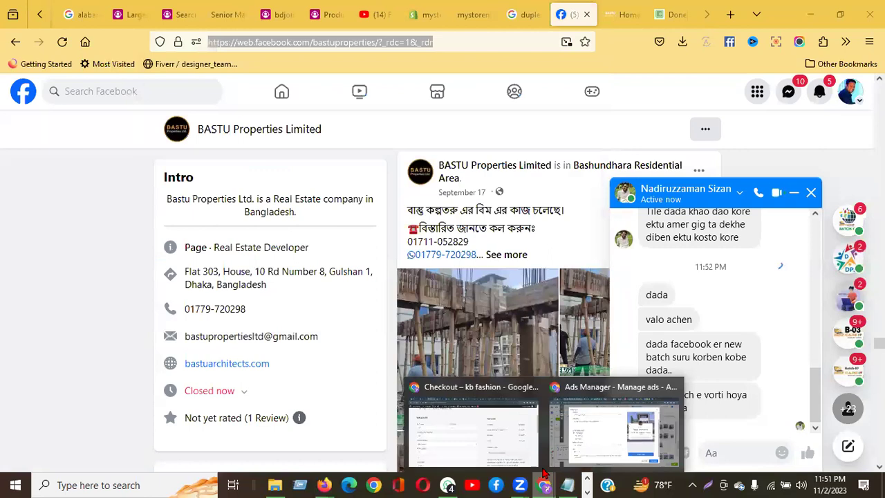
{"action": "left_click", "coordinate": [608, 460]}
{"action": "left_click", "coordinate": [205, 368]}
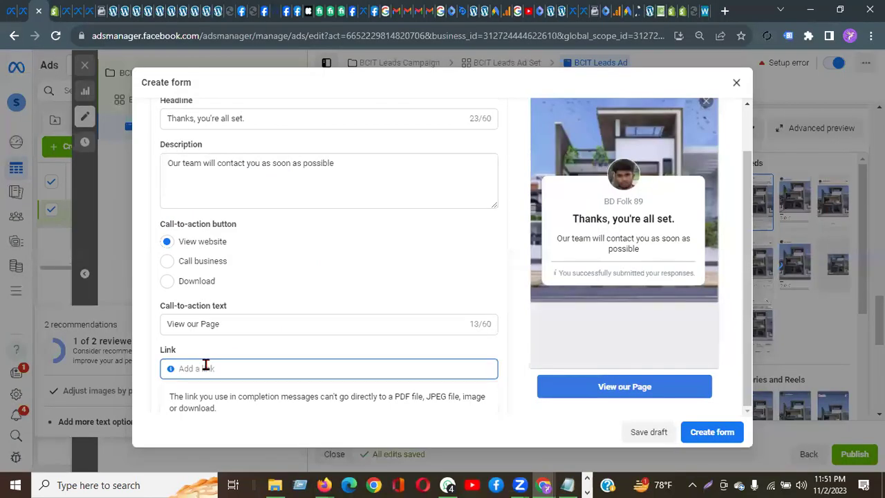
{"action": "key", "text": "ctrl+v"}
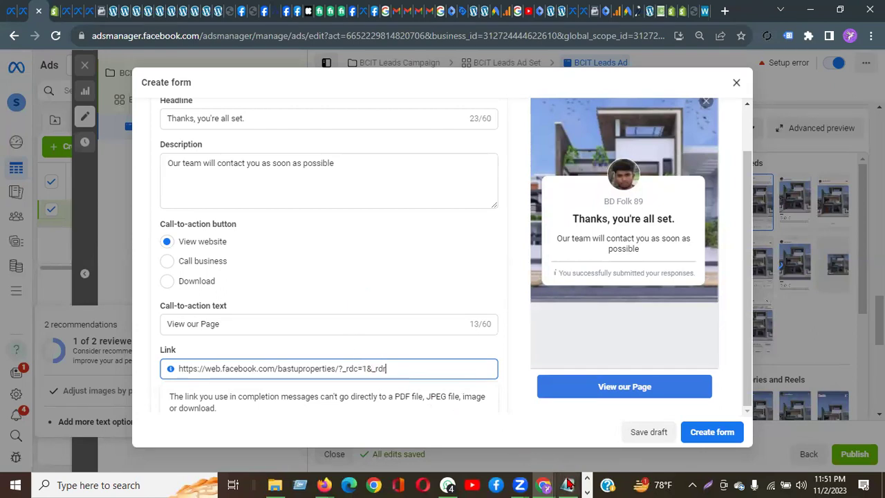
{"action": "left_click", "coordinate": [520, 485]}
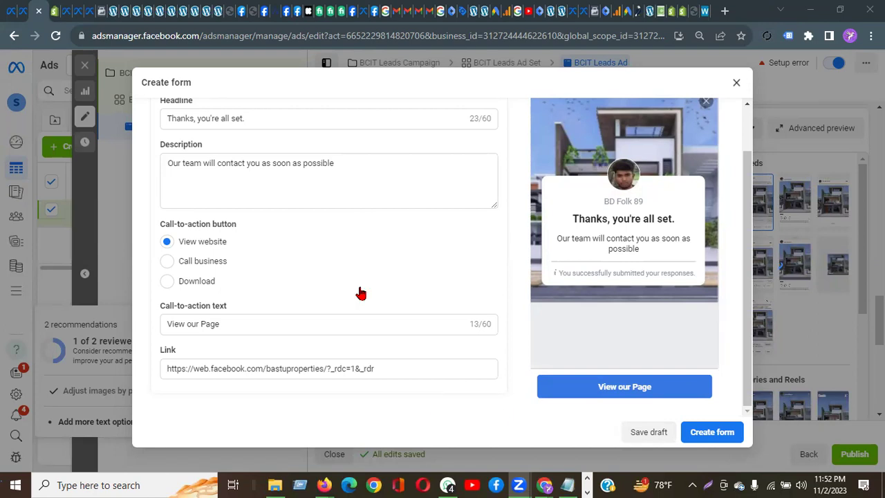
Step: Review Form type and Settings, then create the instant form and attach it to the ad
{"action": "scroll", "coordinate": [397, 240], "scroll_direction": "up", "scroll_amount": 3}
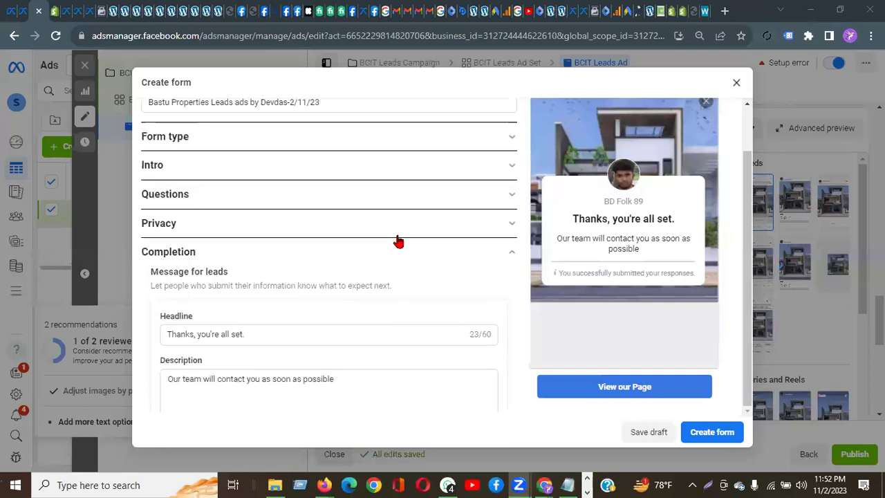
{"action": "scroll", "coordinate": [247, 172], "scroll_direction": "up", "scroll_amount": 1}
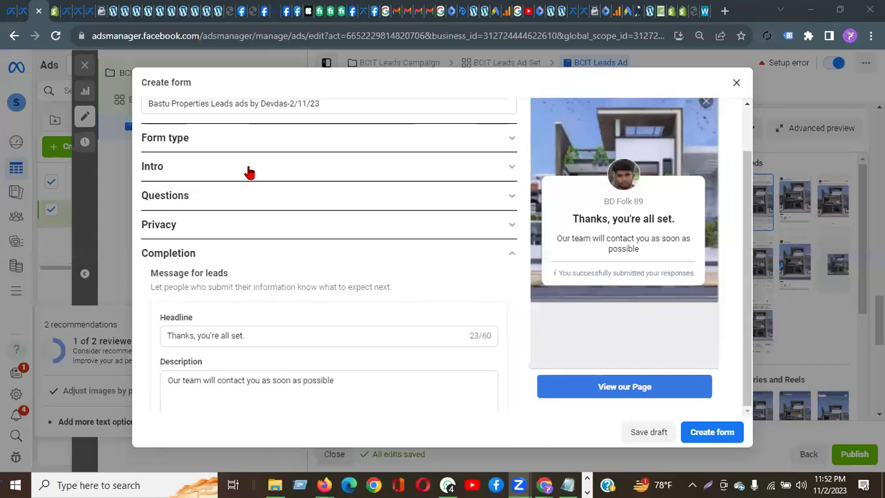
{"action": "left_click", "coordinate": [185, 143]}
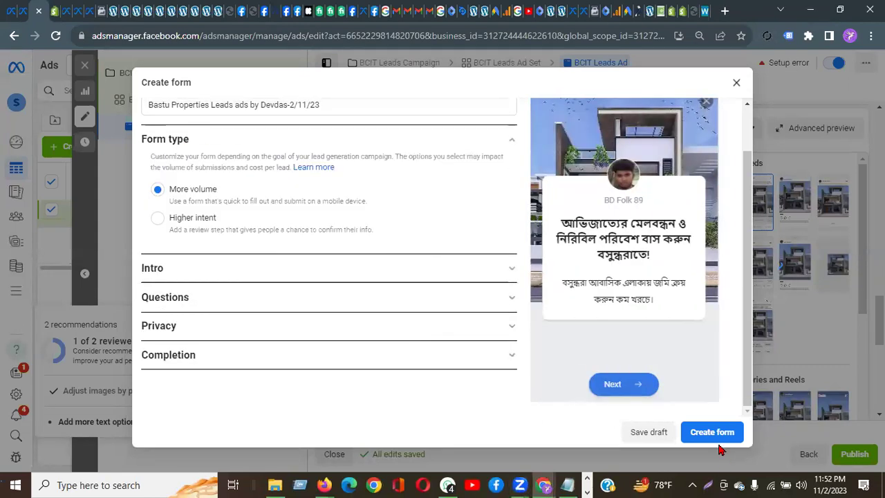
{"action": "scroll", "coordinate": [251, 221], "scroll_direction": "up", "scroll_amount": 2}
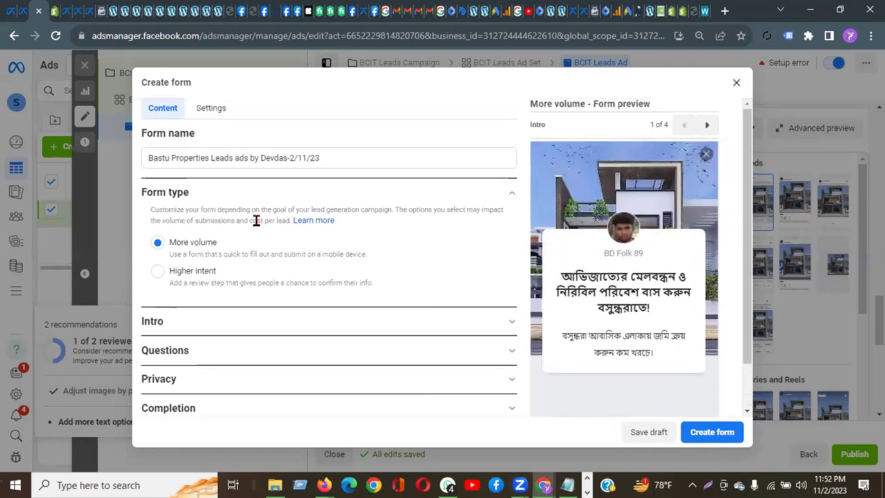
{"action": "left_click", "coordinate": [215, 112]}
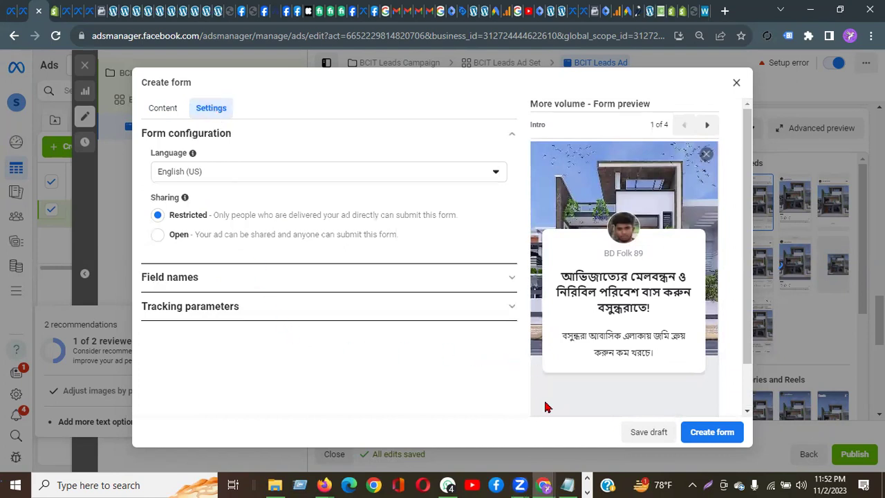
{"action": "left_click", "coordinate": [159, 111]}
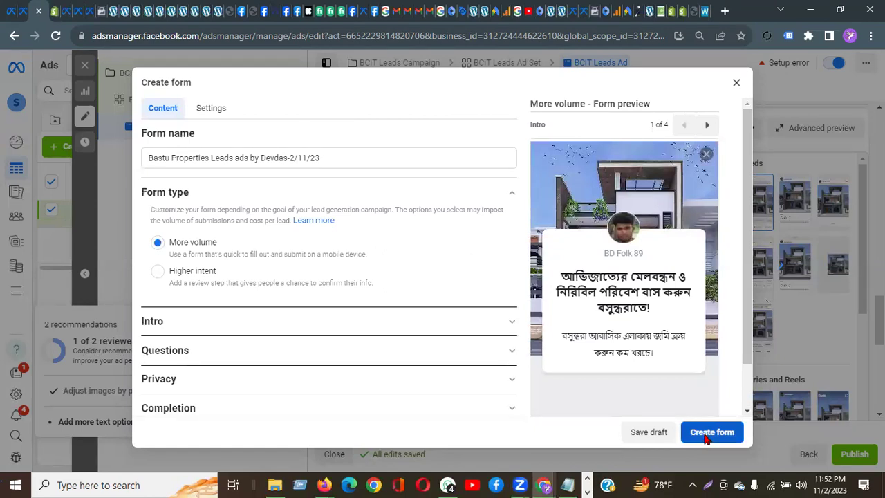
{"action": "left_click", "coordinate": [707, 436]}
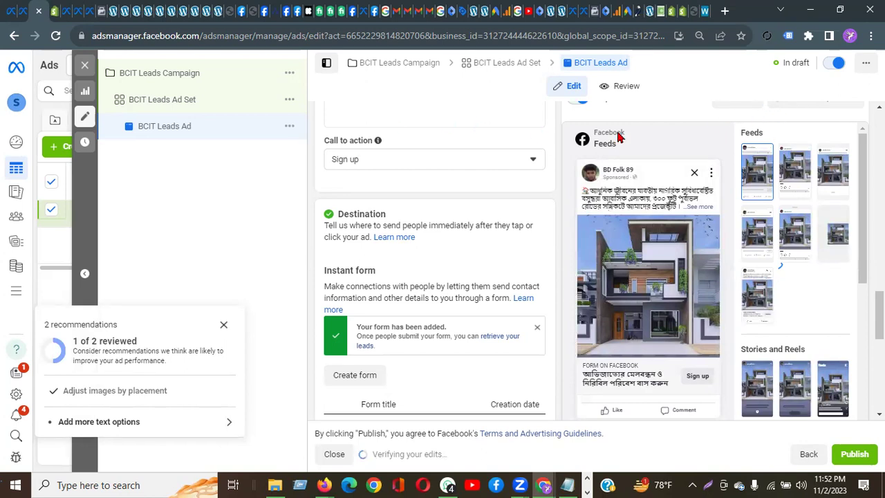
Step: Dismiss the recommendations panel and scroll down to the Bastu Properties Leads form preview
{"action": "left_click", "coordinate": [225, 330]}
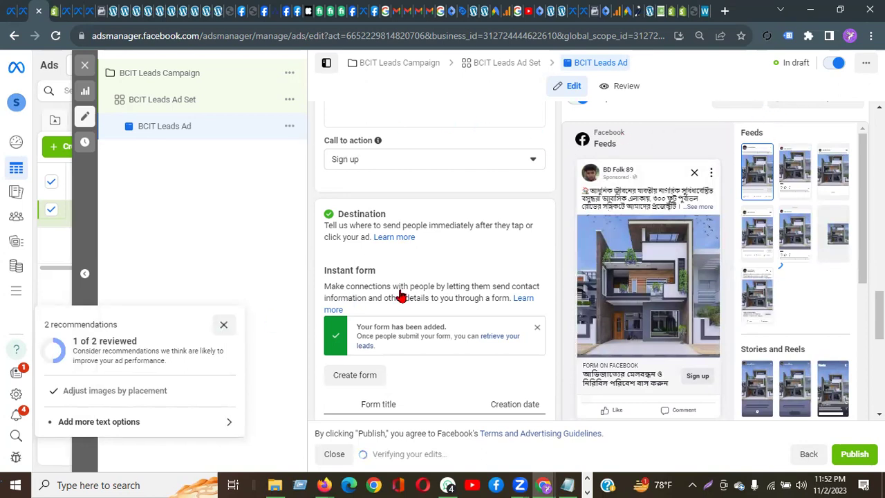
{"action": "scroll", "coordinate": [397, 347], "scroll_direction": "down", "scroll_amount": 2}
{"action": "scroll", "coordinate": [398, 347], "scroll_direction": "down", "scroll_amount": 2}
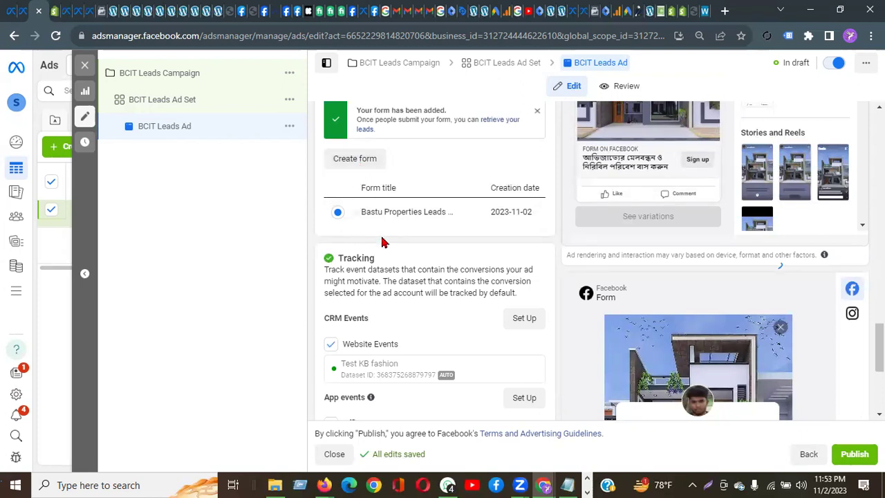
{"action": "scroll", "coordinate": [379, 269], "scroll_direction": "down", "scroll_amount": 5}
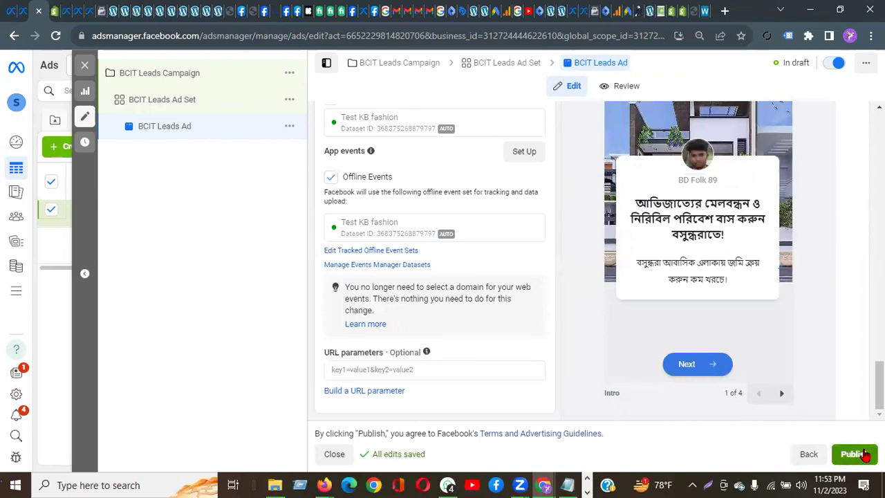
{"action": "scroll", "coordinate": [733, 267], "scroll_direction": "up", "scroll_amount": 2}
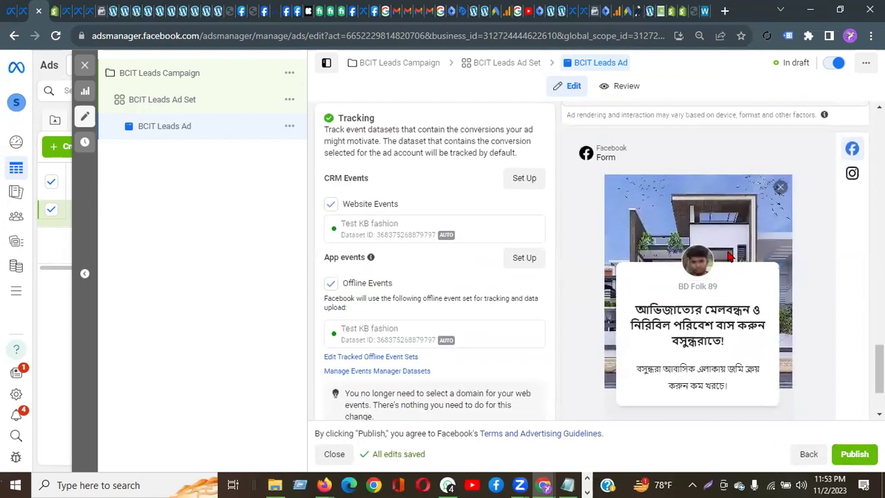
{"action": "scroll", "coordinate": [730, 256], "scroll_direction": "down", "scroll_amount": 2}
Step: Step the form preview forward to the thank-you screen, then back to the intro
{"action": "left_click", "coordinate": [782, 394]}
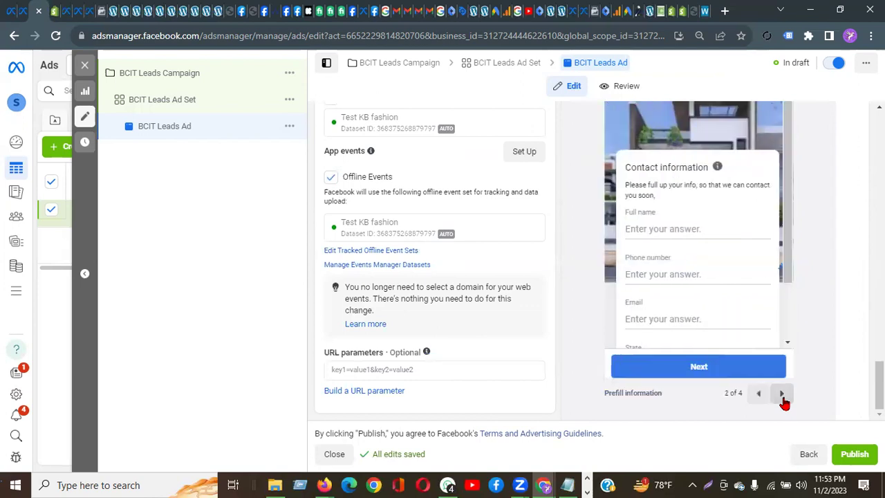
{"action": "left_click", "coordinate": [782, 395]}
{"action": "left_click", "coordinate": [782, 396]}
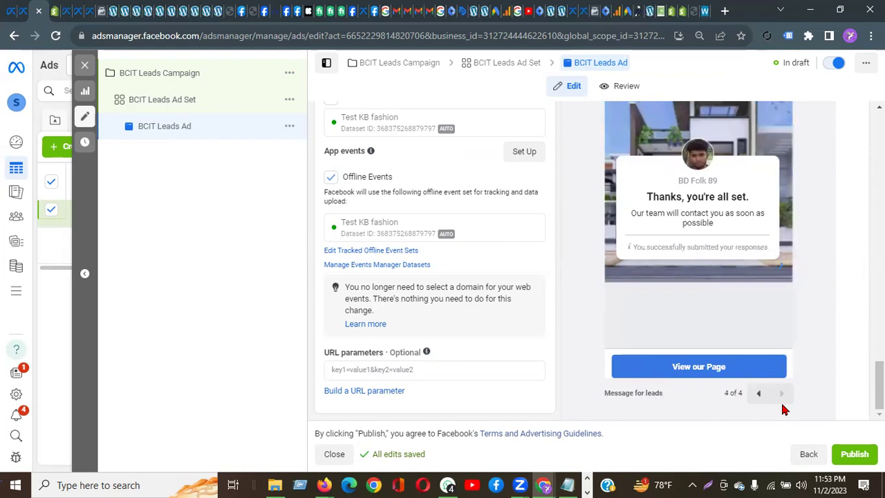
{"action": "left_click", "coordinate": [757, 394]}
{"action": "left_click", "coordinate": [756, 398]}
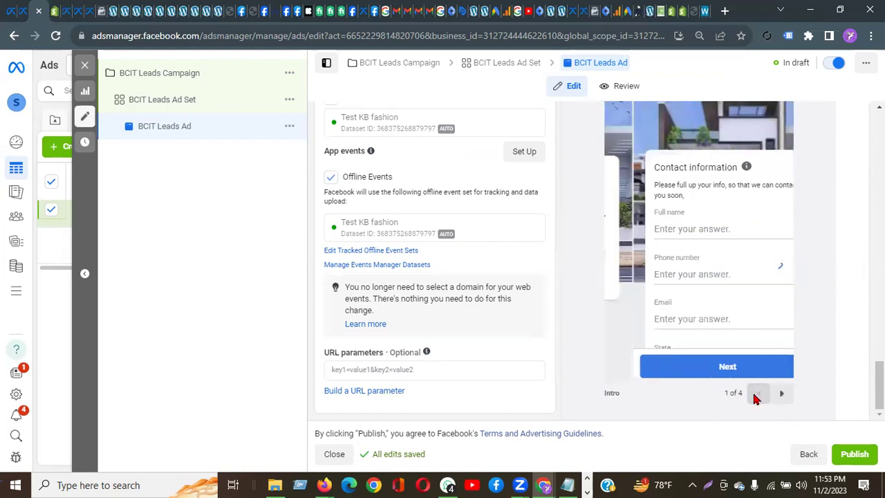
{"action": "left_click", "coordinate": [757, 396]}
{"action": "scroll", "coordinate": [532, 368], "scroll_direction": "up", "scroll_amount": 7}
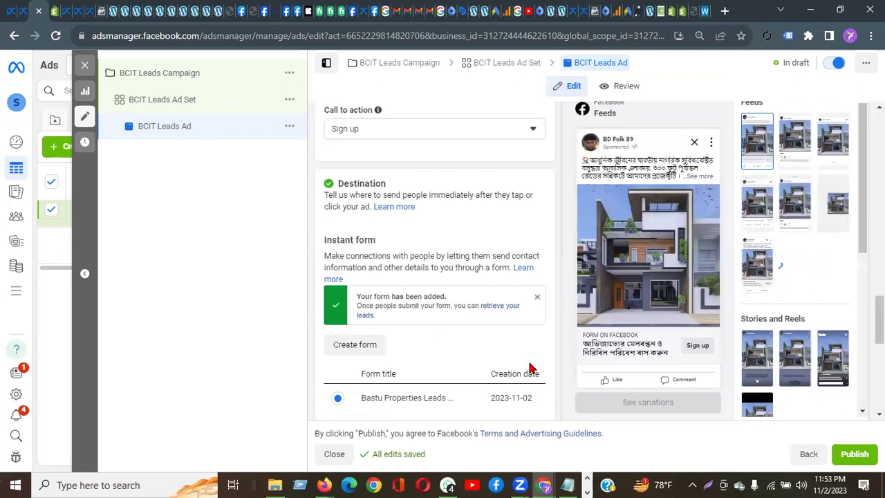
{"action": "scroll", "coordinate": [530, 367], "scroll_direction": "up", "scroll_amount": 2}
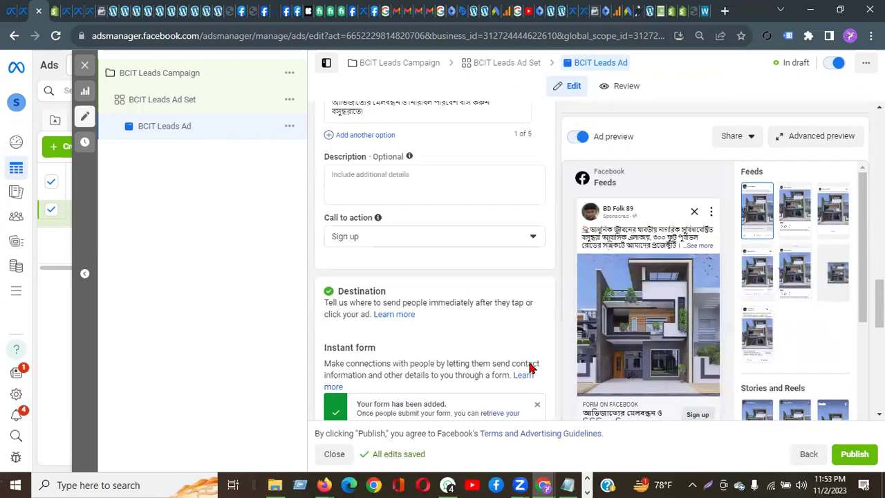
Step: Open Advanced preview and scroll through the lead ad's 17 placements, including feeds and Explore
{"action": "left_click", "coordinate": [807, 137]}
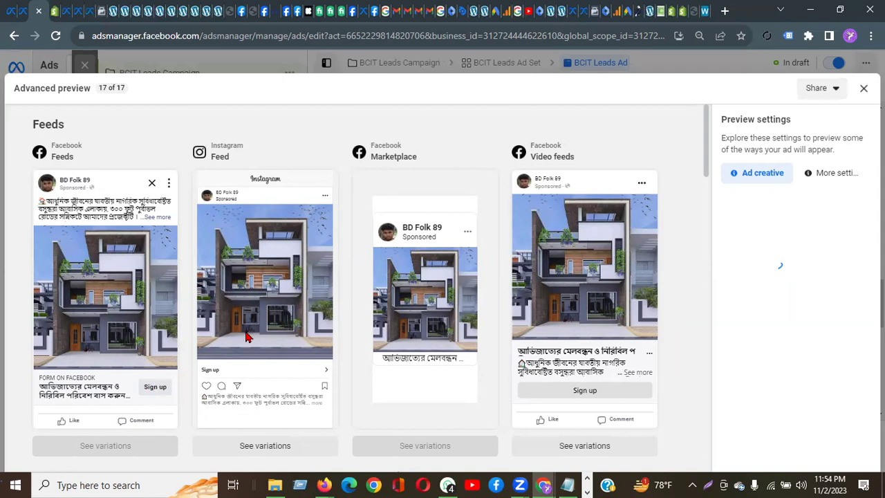
{"action": "scroll", "coordinate": [250, 337], "scroll_direction": "down", "scroll_amount": 1}
{"action": "scroll", "coordinate": [251, 336], "scroll_direction": "down", "scroll_amount": 2}
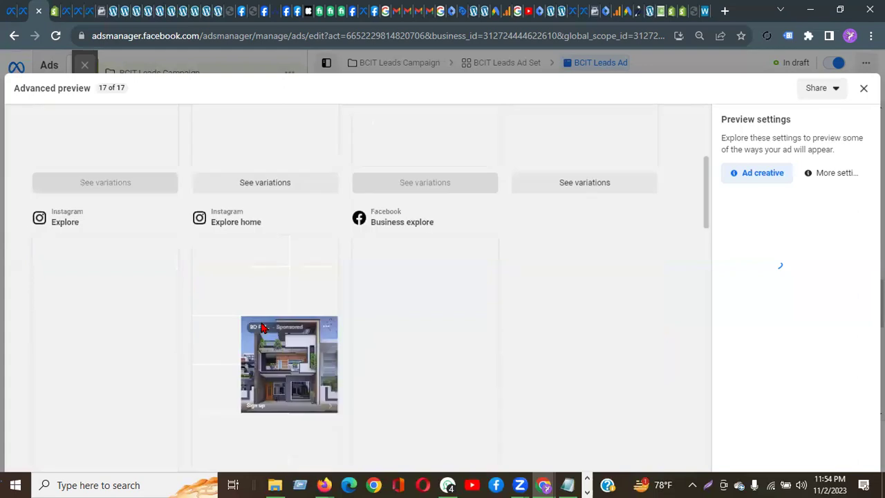
Step: Close Advanced preview and advance the form preview through all screens to the thank-you screen
{"action": "left_click", "coordinate": [864, 90]}
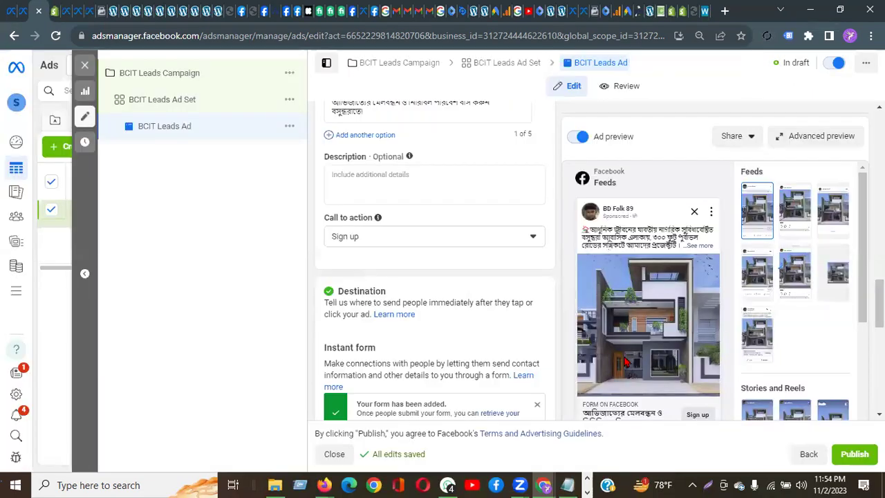
{"action": "scroll", "coordinate": [658, 310], "scroll_direction": "down", "scroll_amount": 7}
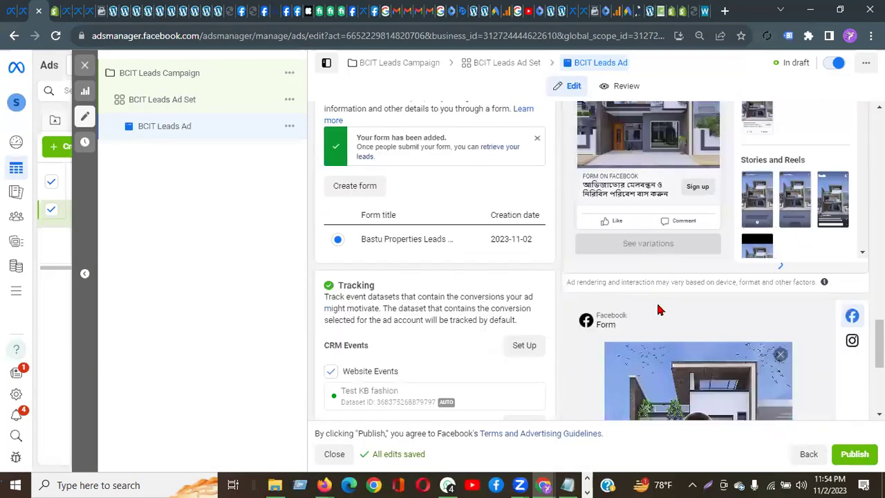
{"action": "scroll", "coordinate": [706, 318], "scroll_direction": "down", "scroll_amount": 3}
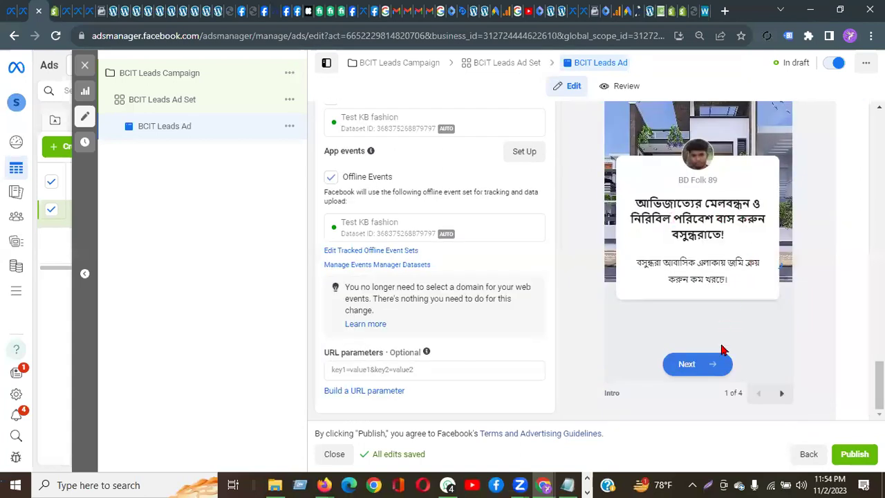
{"action": "left_click", "coordinate": [783, 394]}
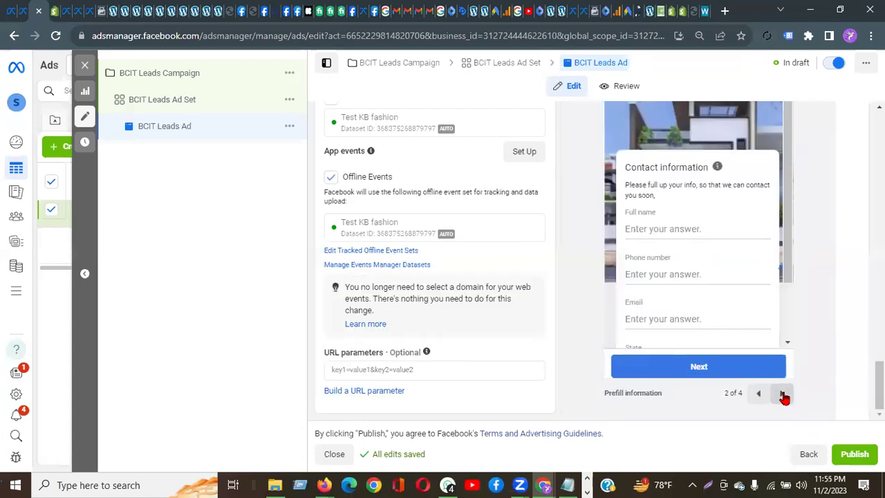
{"action": "left_click", "coordinate": [783, 394]}
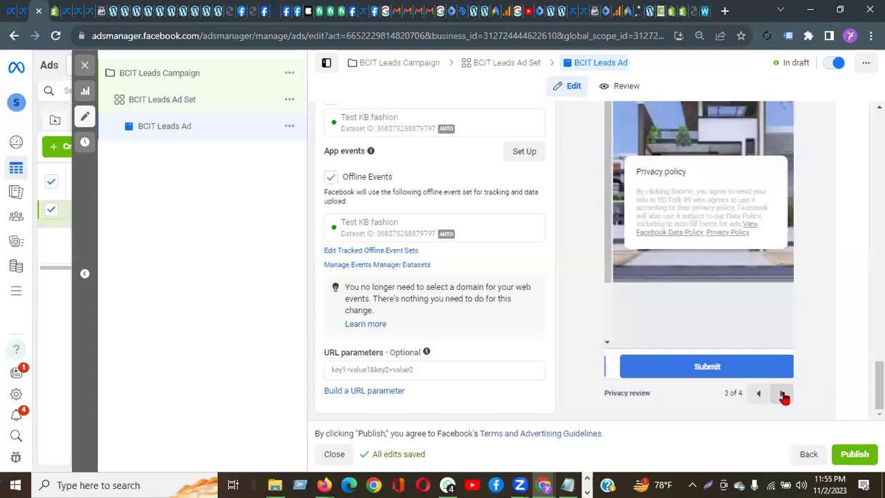
{"action": "left_click", "coordinate": [783, 394]}
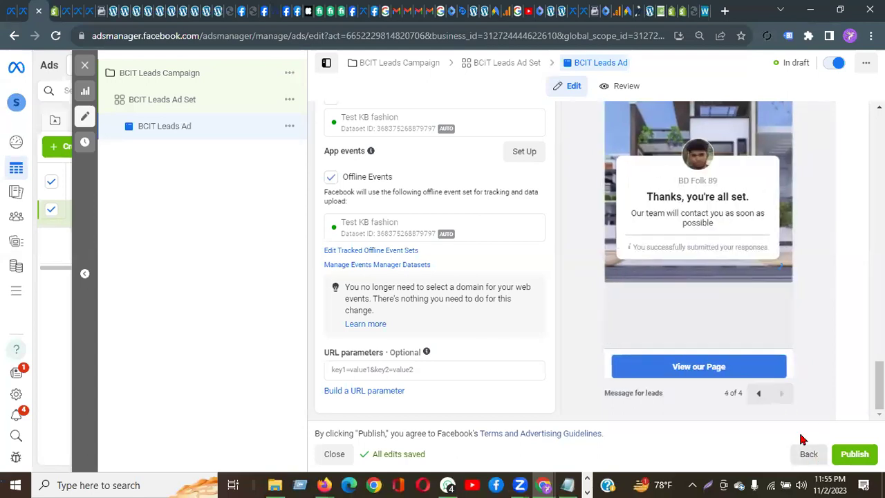